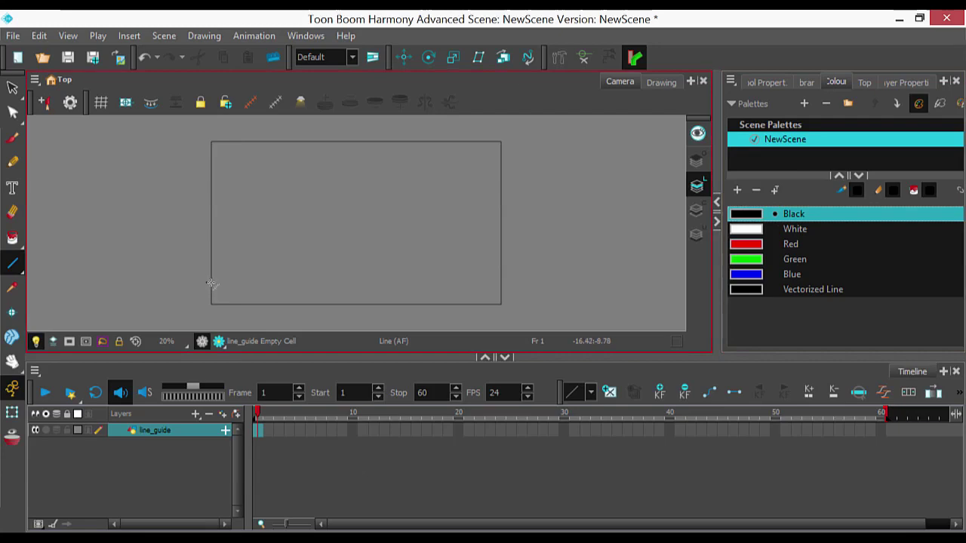
Step: Draw a straight horizontal ground line across the lower part of the camera frame on the line_guide layer
left_click_drag(206, 283, 505, 283)
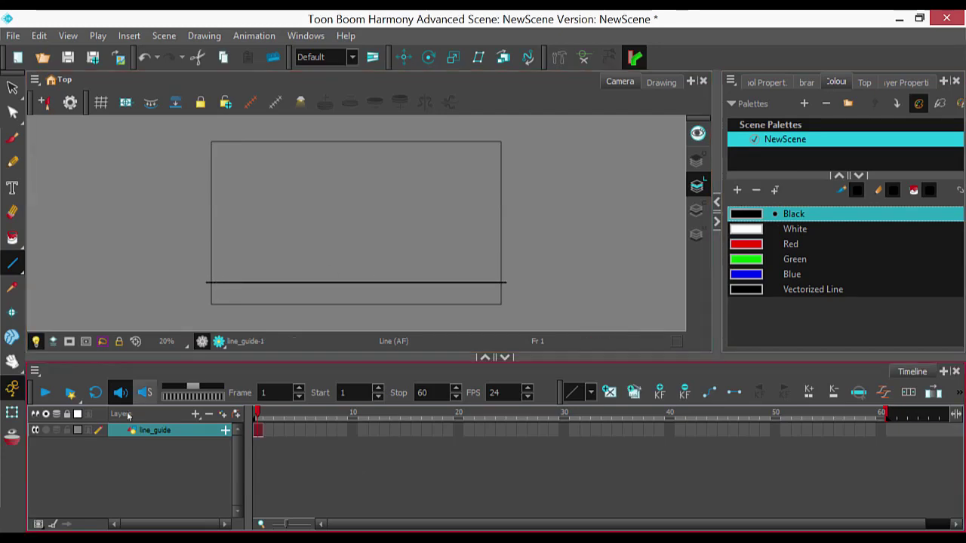
Step: Add a Colour-Card layer and place it beneath the line_guide layer as a background
left_click(195, 415)
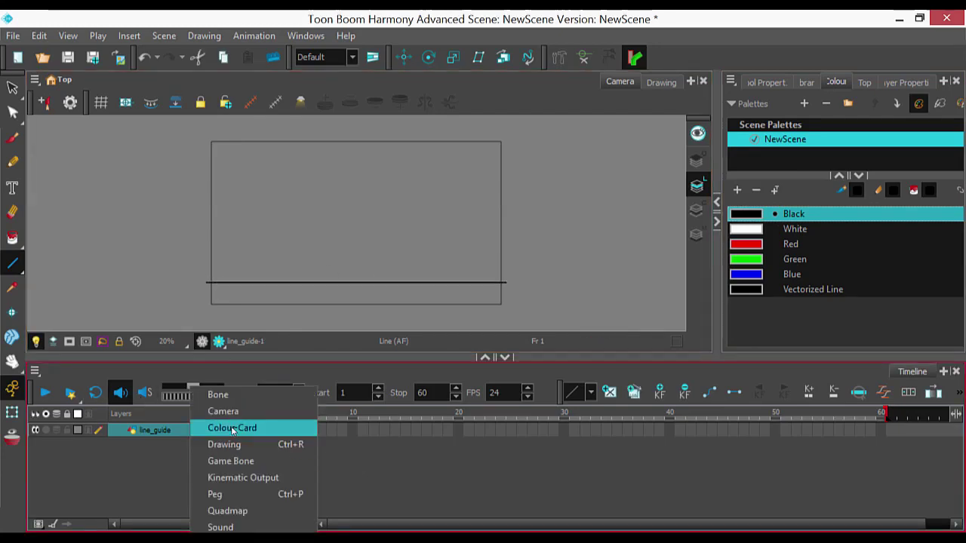
left_click(230, 428)
left_click(178, 447)
left_click_drag(177, 447, 151, 425)
left_click(126, 449)
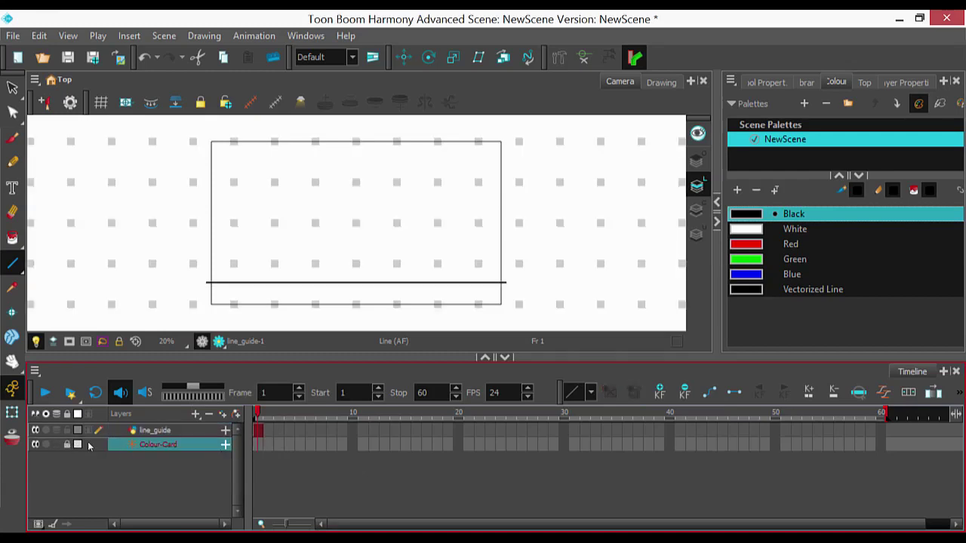
Step: Extend the line_guide drawing's exposure to frame 30 and set the playback stop frame to 30
left_click(192, 434)
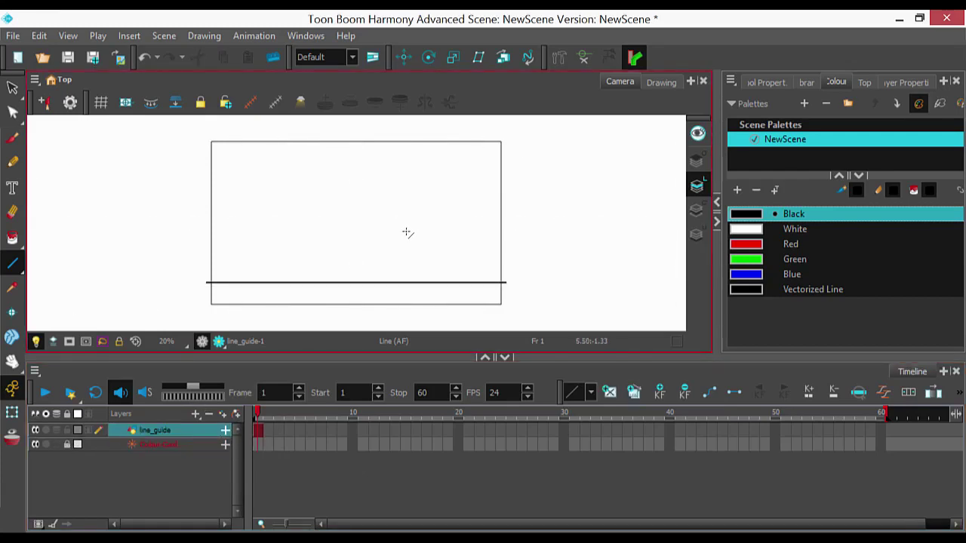
left_click(565, 431)
key("F5")
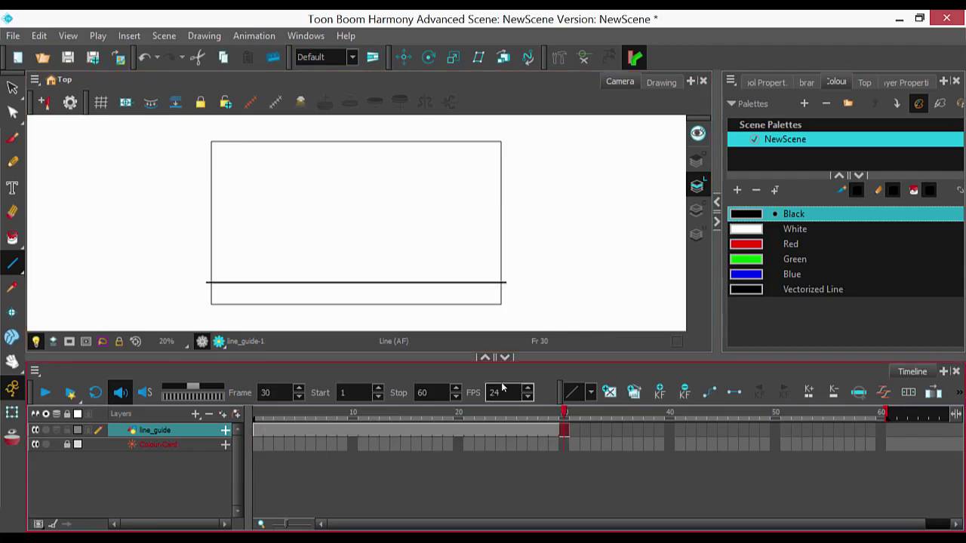
double_click(429, 392)
type("30")
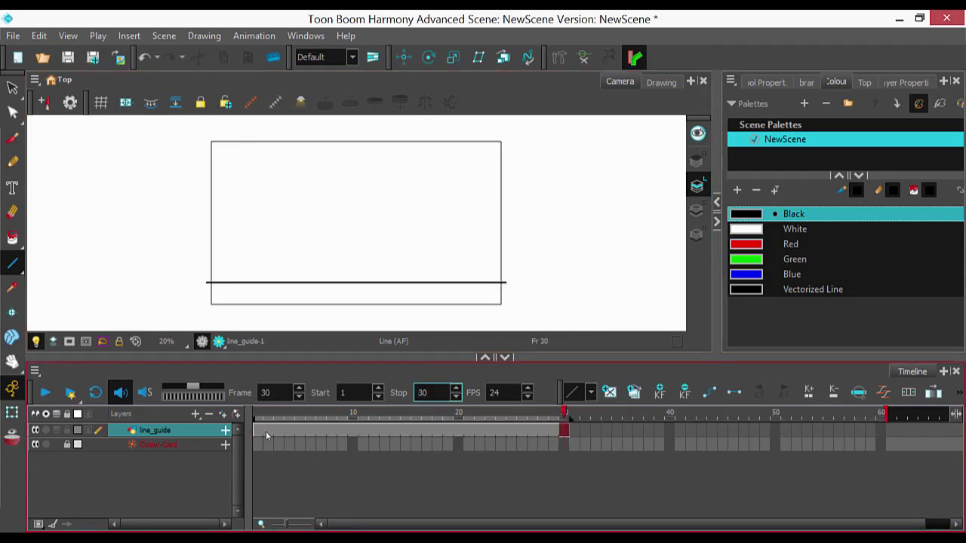
Step: Add a vector drawing layer named "ball" above the line_guide layer
left_click(195, 413)
left_click(224, 442)
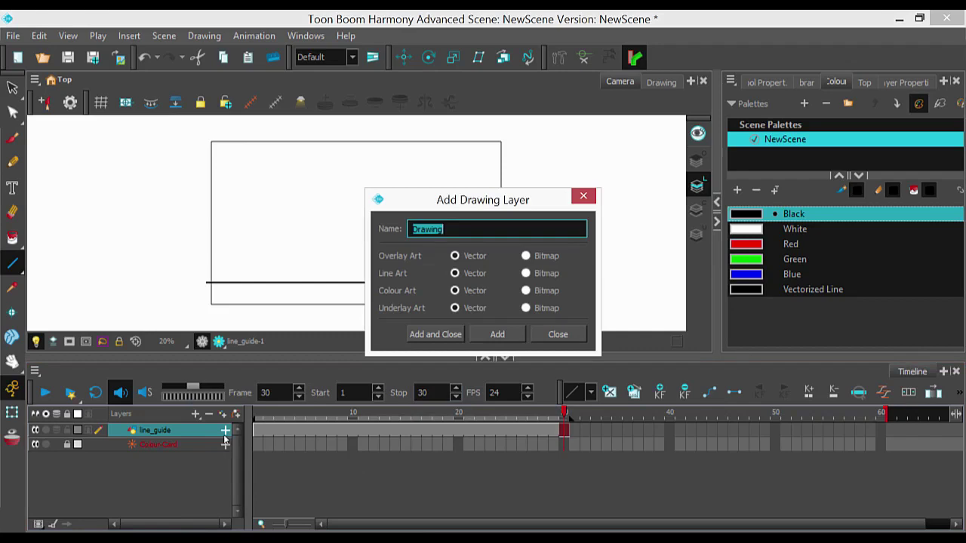
type("ball")
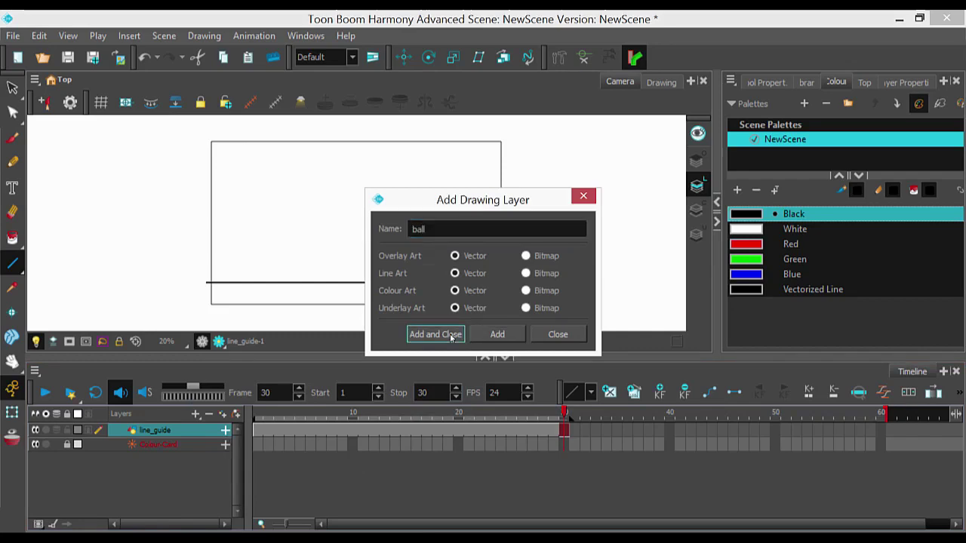
left_click(430, 334)
Step: On the ball layer's first frame, activate the Brush tool with the Blue colour and enlarge the camera view
left_click(259, 432)
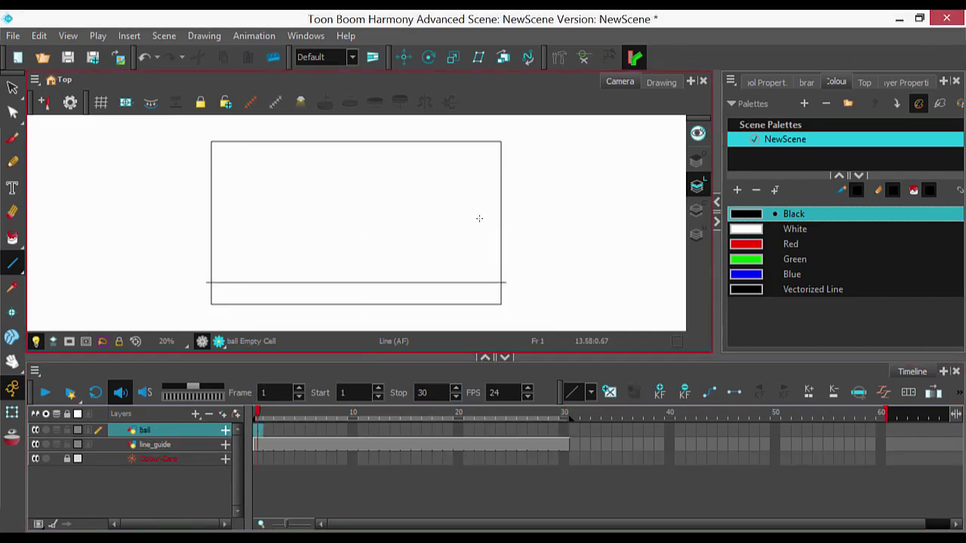
key("alt+b")
left_click(792, 274)
key("2")
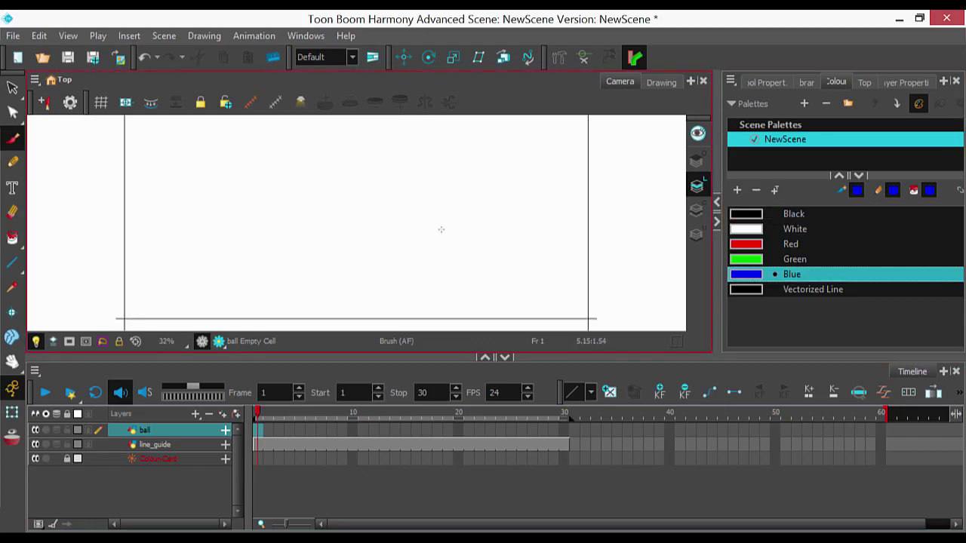
left_click_drag(559, 353, 560, 446)
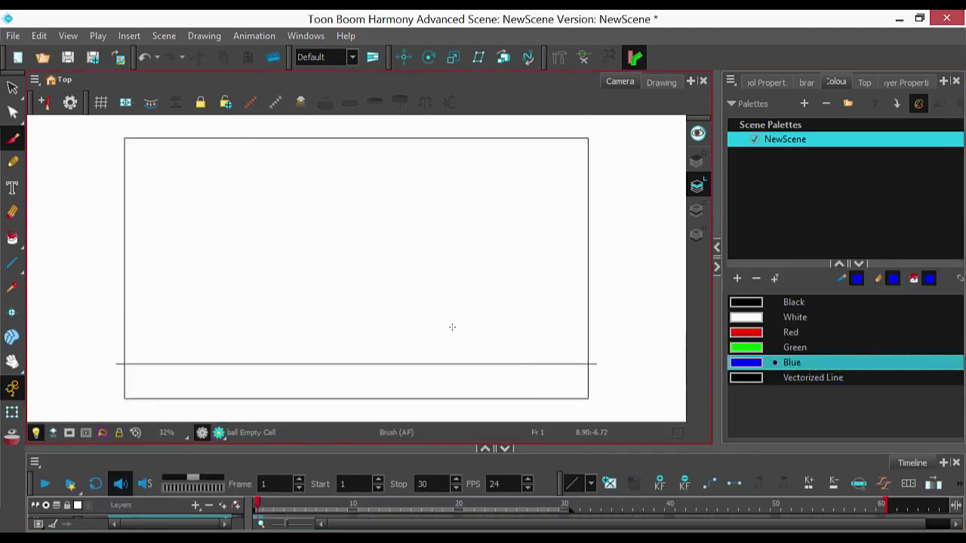
key("2")
left_click_drag(442, 330, 432, 306)
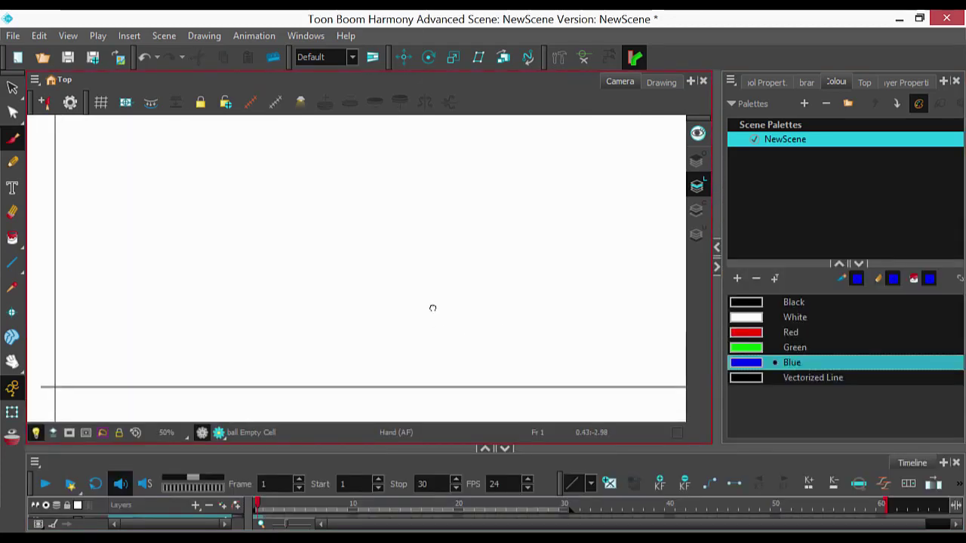
Step: Draw a round blue ball resting on the ground line, using the Soft Brush preset with a maximum size of 26.8
mouse_move(416, 383)
left_mouse_down()
mouse_move(387, 378)
mouse_move(391, 330)
left_mouse_up()
key("ctrl+z")
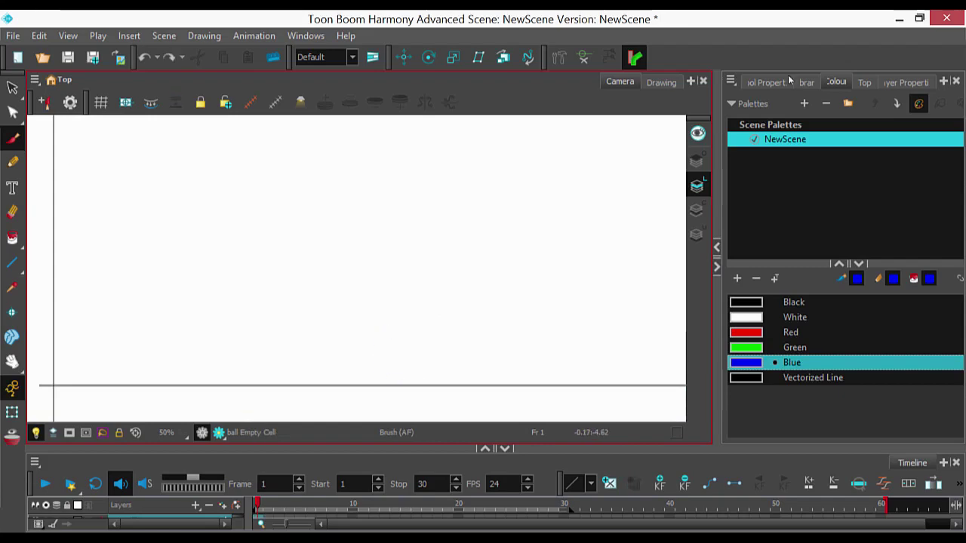
left_click(774, 82)
scroll(838, 332, "down", 3)
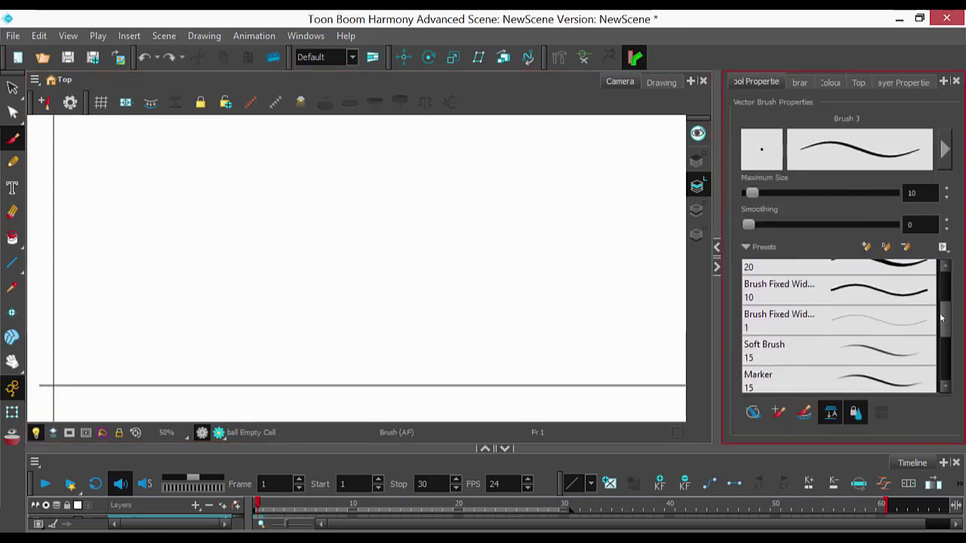
left_click(766, 347)
left_click_drag(435, 247, 445, 310)
key("ctrl+z")
left_click_drag(755, 194, 759, 196)
left_click_drag(382, 382, 366, 337)
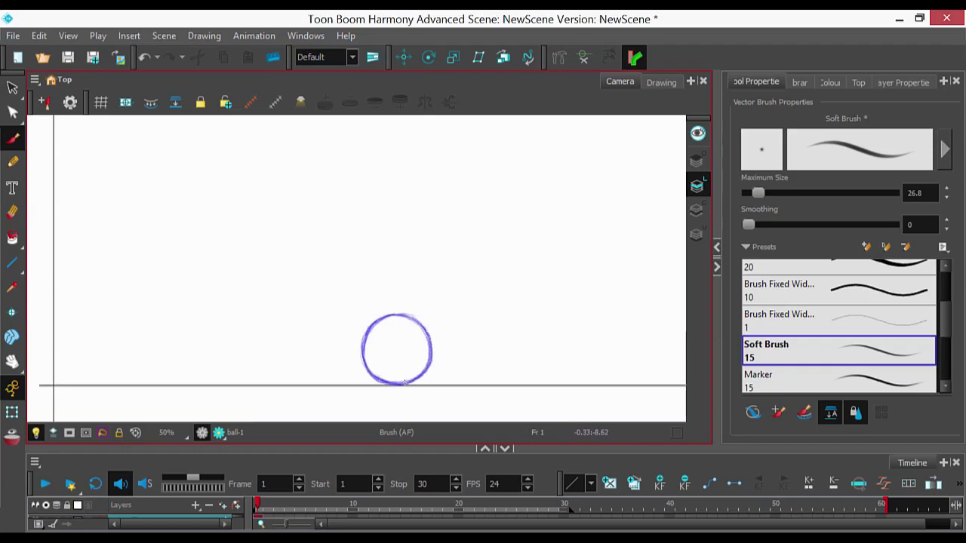
scroll(432, 296, "down", 4)
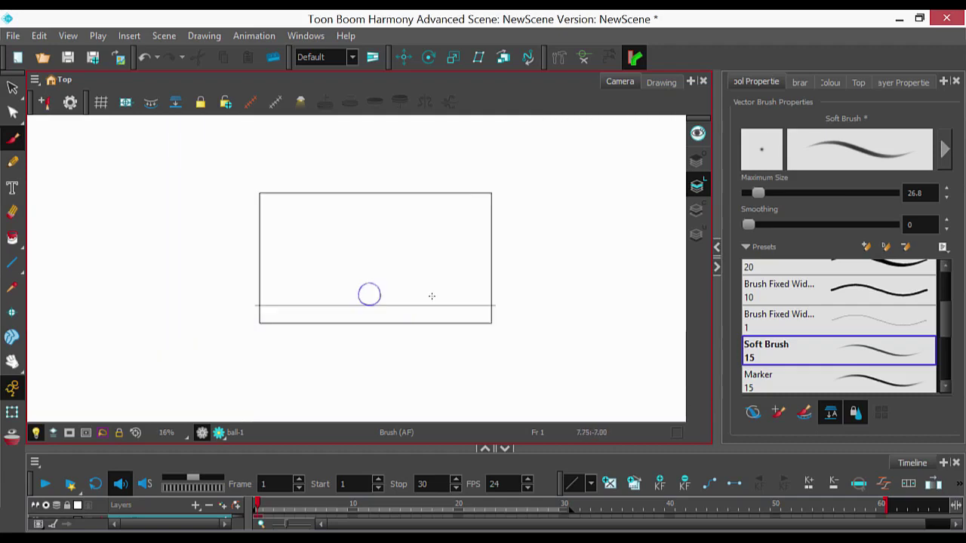
scroll(432, 296, "up", 2)
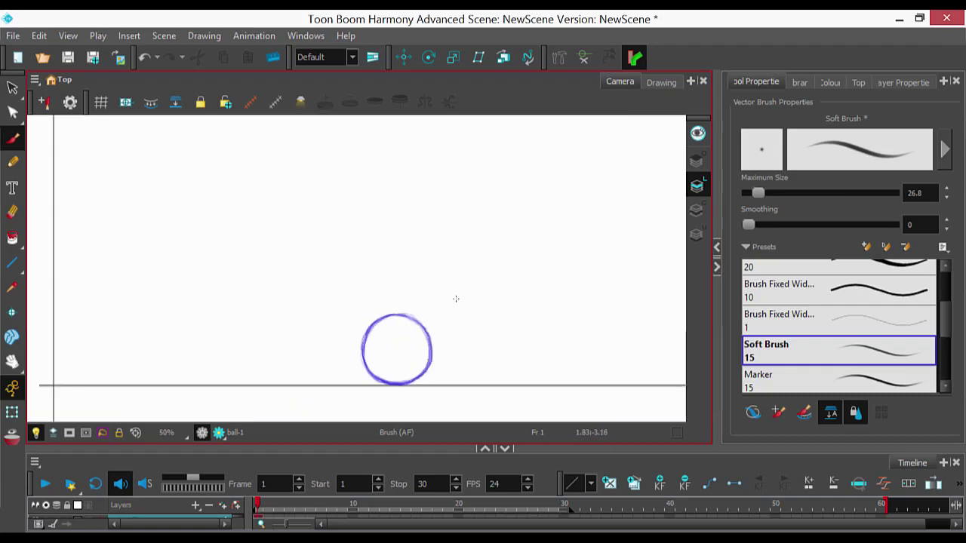
Step: Select the ball with the Cutter tool and reposition it so it rests on the ground line
left_click_drag(453, 448, 452, 416)
left_click_drag(462, 334, 445, 309)
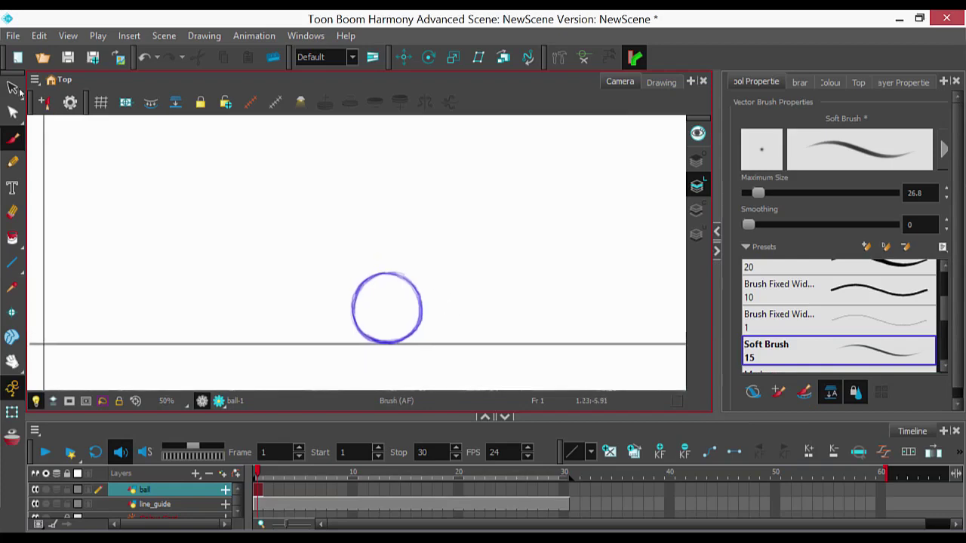
left_click(18, 92)
left_click(47, 104)
mouse_move(433, 346)
left_mouse_down()
mouse_move(362, 368)
mouse_move(440, 337)
left_mouse_up()
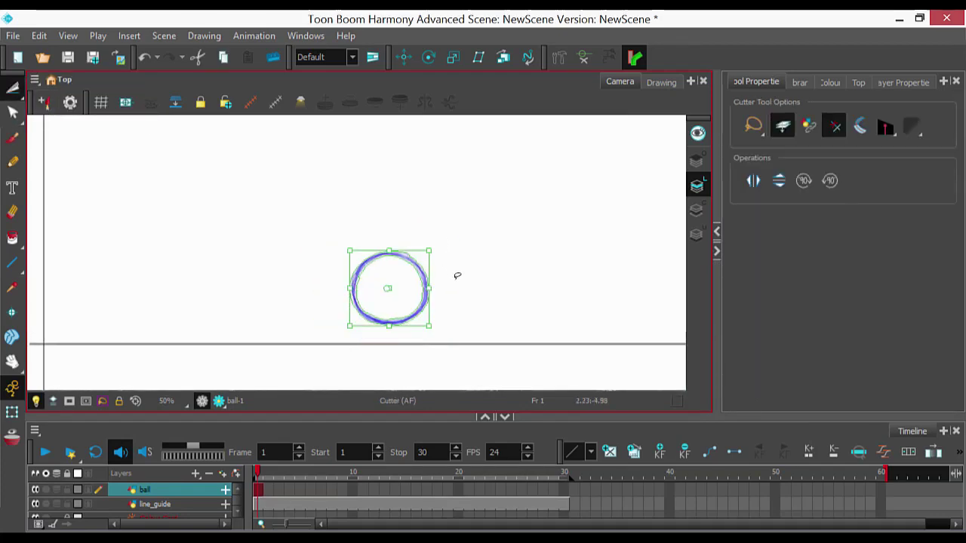
left_click(456, 276)
scroll(453, 272, "down", 5)
scroll(433, 269, "up", 3)
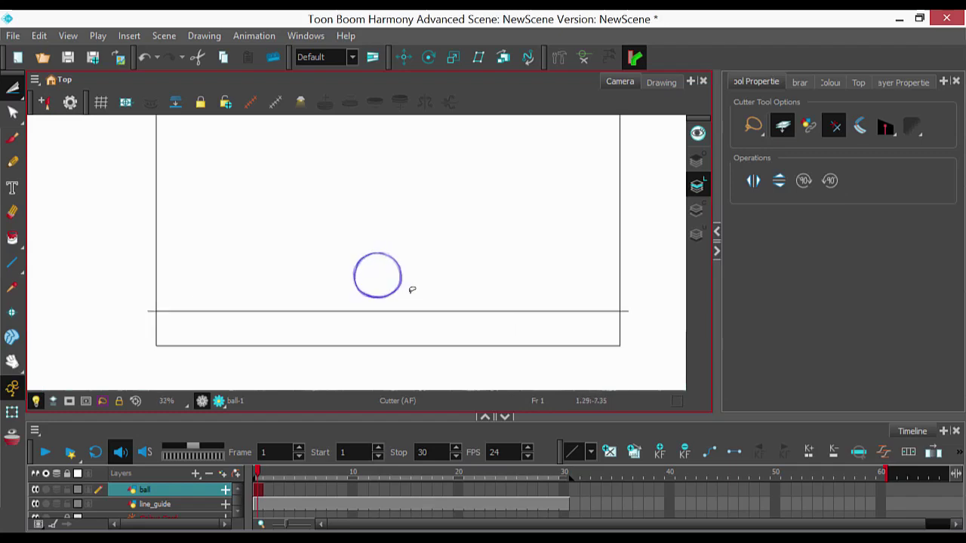
left_click_drag(411, 291, 416, 282)
scroll(485, 223, "down", 2)
scroll(485, 223, "up", 2)
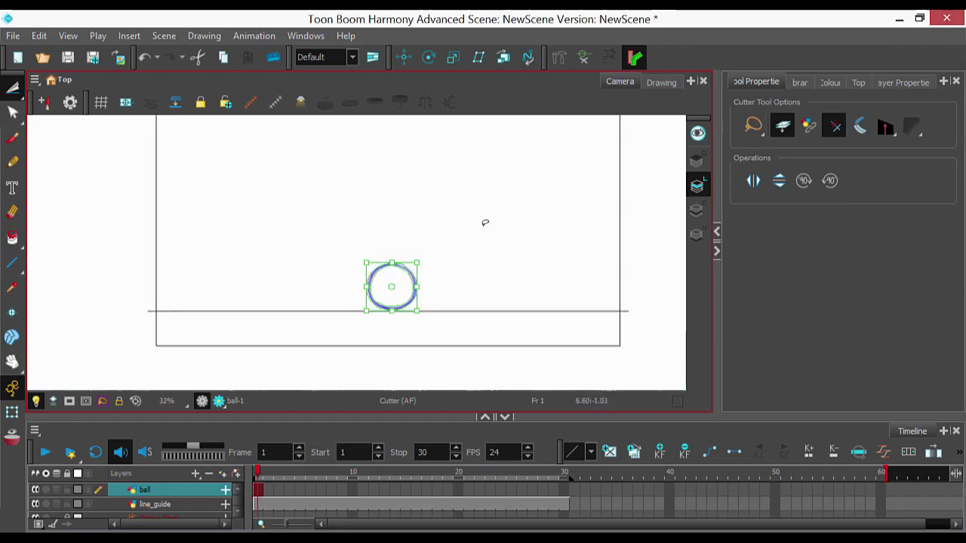
Step: Nudge the selected ball straight up until it sits just below the camera frame's upper edge, and deselect it
key("Up")
key("Up")
key("Up")
key("Up")
key("Up")
key("Up")
key("Up")
key("Up")
key("Up")
key("Up")
key("Up")
key("Up")
key("Up")
key("Up")
key("Up")
key("Up")
key("Up")
key("Up")
key("Up")
key("Up")
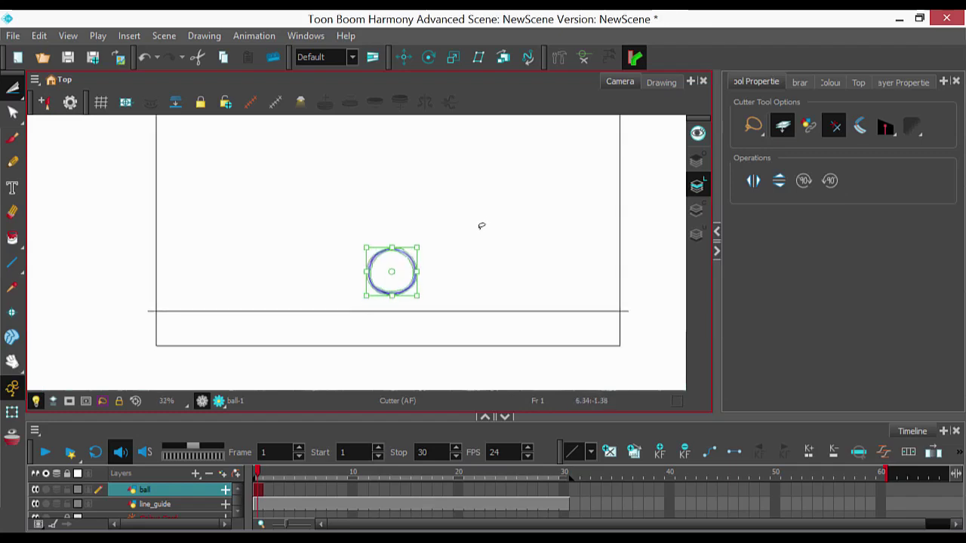
key("Up")
key("Up")
key("Up")
key("Up")
key("Up")
key("Up")
key("Up")
key("Up")
key("Up")
key("Up")
key("Up")
key("Up")
key("Up")
key("Up")
key("Up")
key("Up")
key("Up")
key("Up")
key("Up")
key("Up")
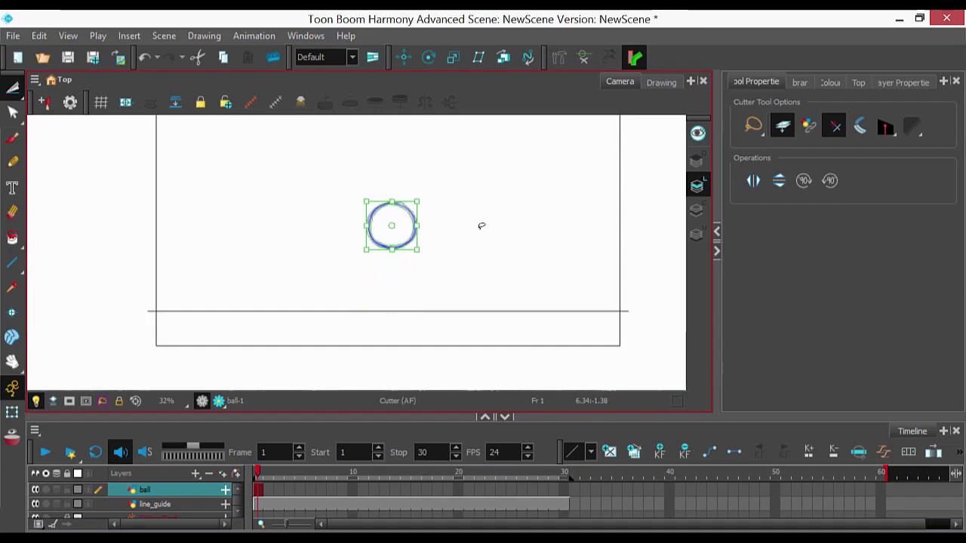
key("Up")
key("Up")
key("Up")
key("Up")
key("Up")
key("Up")
key("Up")
key("Up")
key("Up")
key("Up")
key("Up")
key("Up")
key("Up")
key("Up")
key("Up")
key("Up")
key("Up")
key("Up")
key("Up")
key("Up")
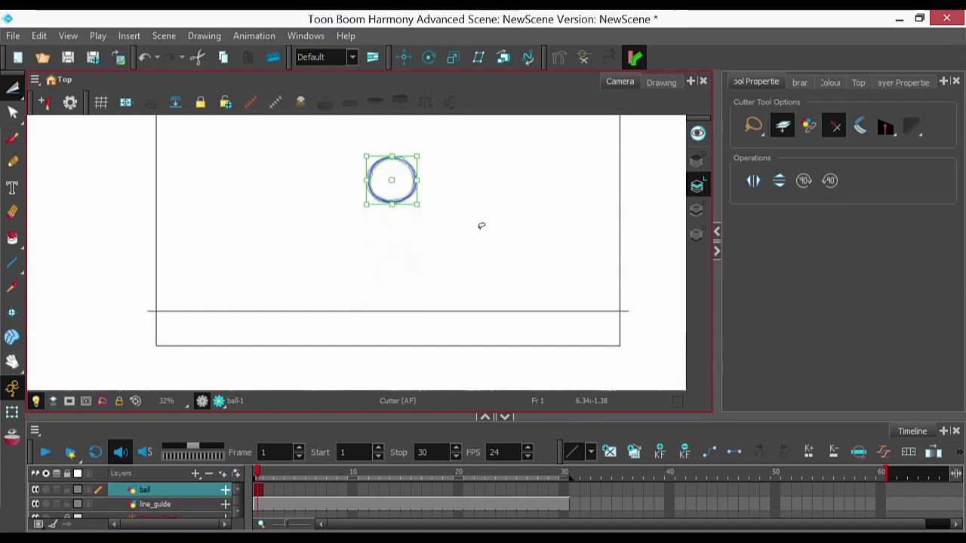
key("space")
left_click_drag(483, 219, 476, 253)
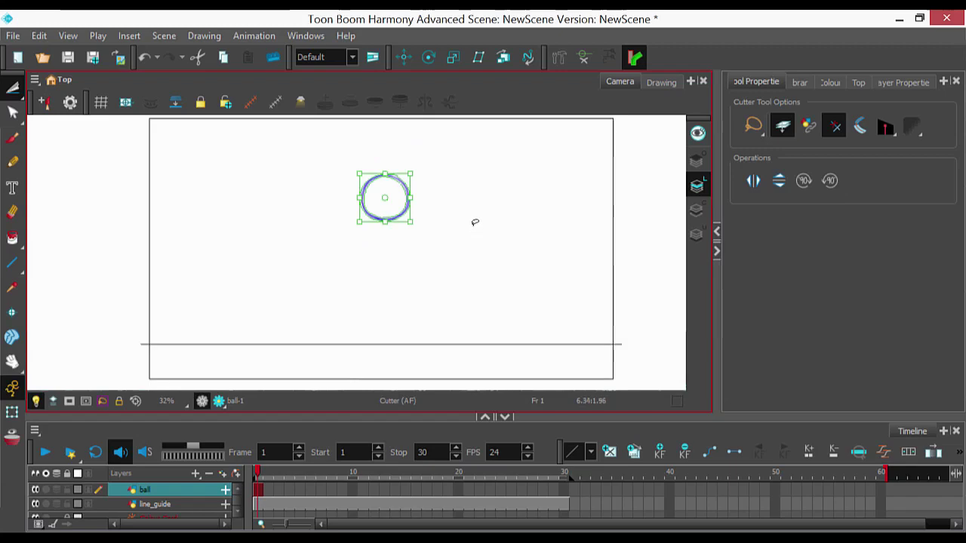
key("1")
key("Up")
key("Up")
key("Up")
key("Up")
key("Up")
key("Up")
key("Up")
key("Up")
key("Up")
key("Up")
key("Up")
key("Up")
key("Up")
key("Up")
key("Up")
key("Up")
key("Up")
key("Up")
key("Up")
key("Up")
key("Up")
key("Up")
key("Up")
key("Up")
key("Up")
key("Up")
key("Up")
key("Up")
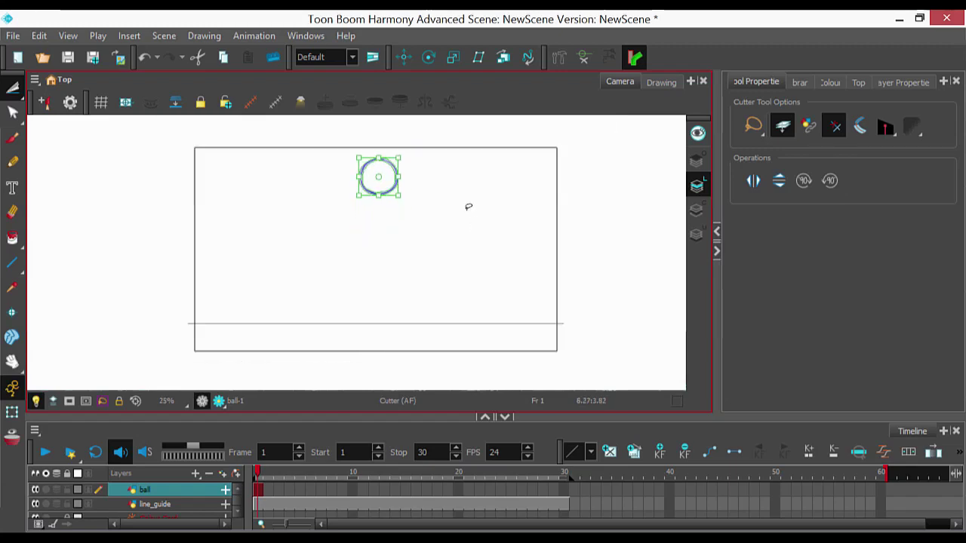
left_click(430, 299)
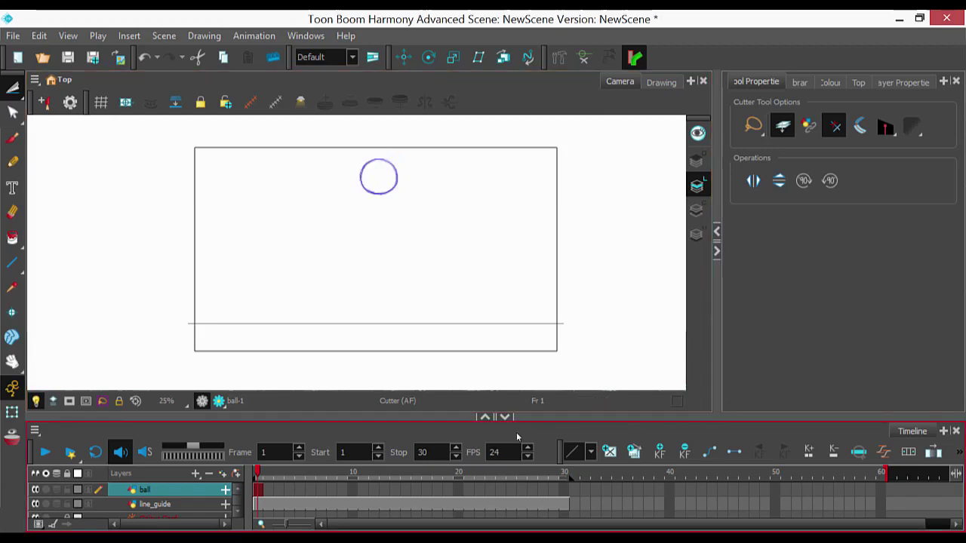
Step: Reinforce the ball's outline and add curved hatch shading along its lower-left side with the blue Soft Brush
key("2")
key("2")
key("2")
key("2")
key("space")
left_click_drag(448, 191, 422, 301)
key("alt+b")
key("1")
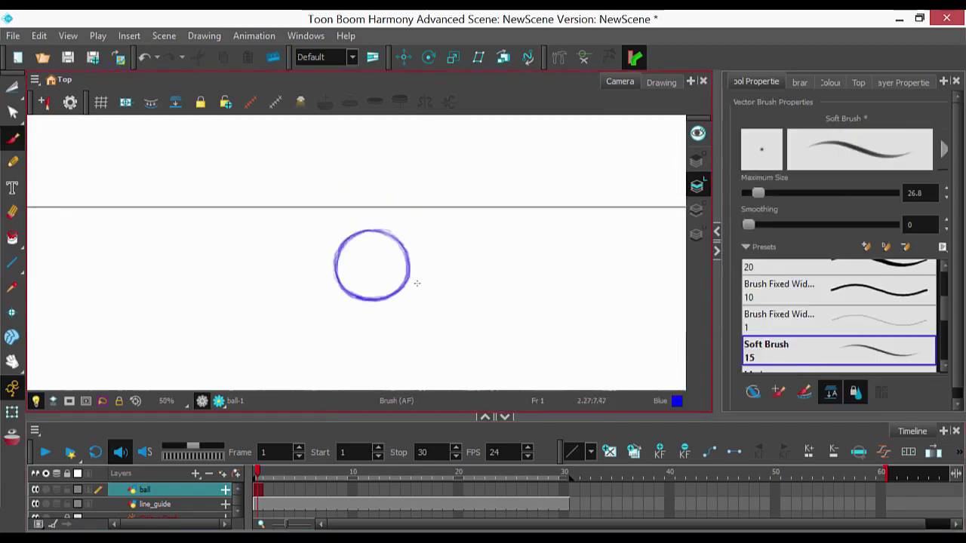
key("2")
key("2")
key("2")
left_click_drag(327, 243, 338, 322)
left_click_drag(347, 289, 357, 306)
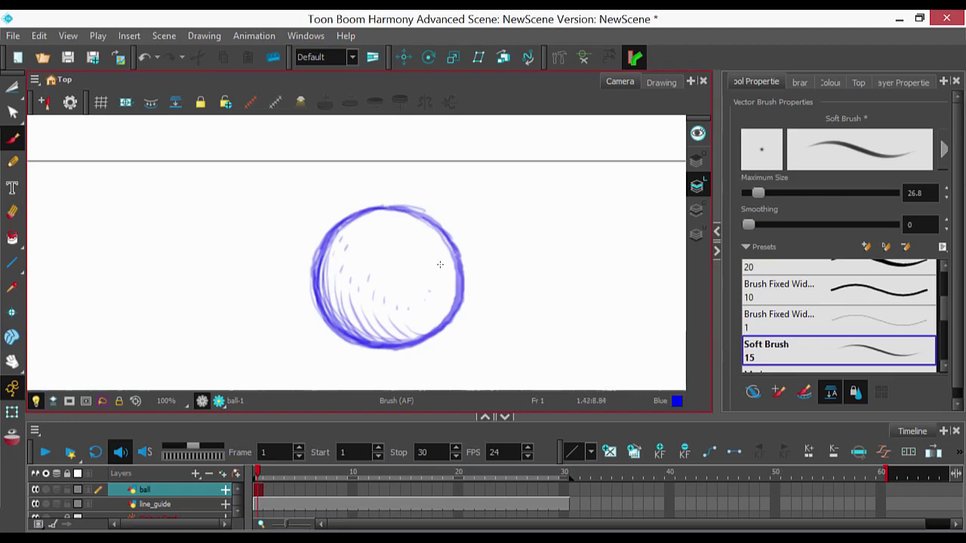
scroll(520, 269, "down", 5)
scroll(489, 259, "up", 3)
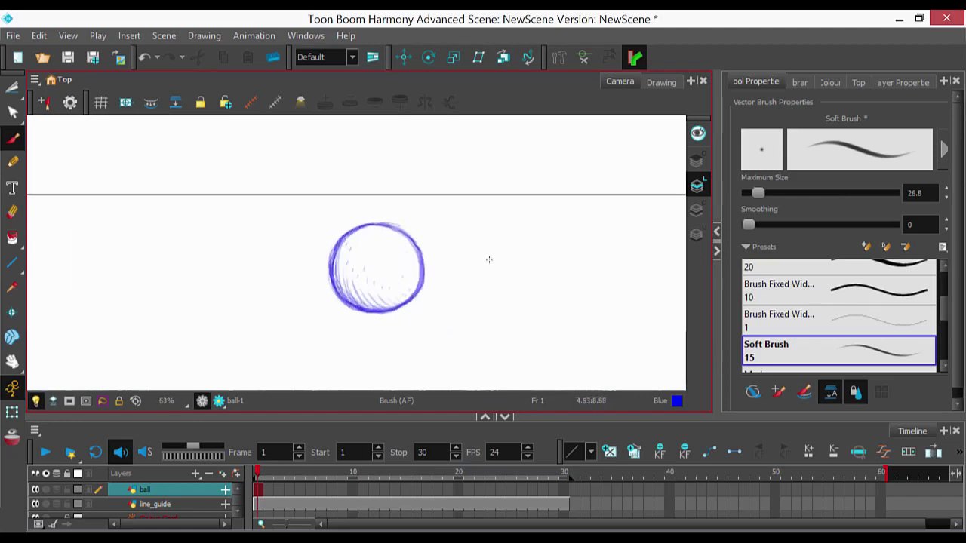
left_click_drag(459, 310, 454, 261)
scroll(459, 251, "down", 5)
scroll(459, 250, "up", 2)
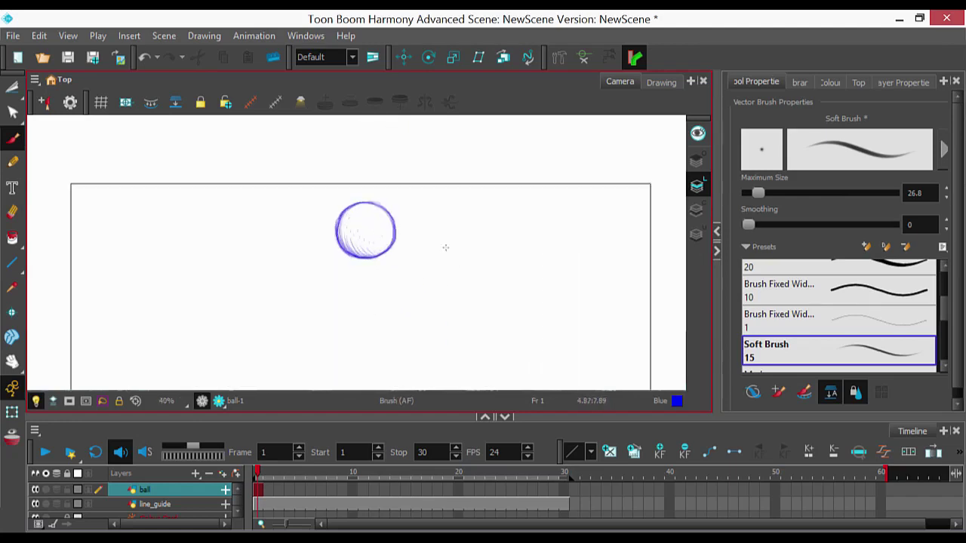
scroll(447, 249, "down", 2)
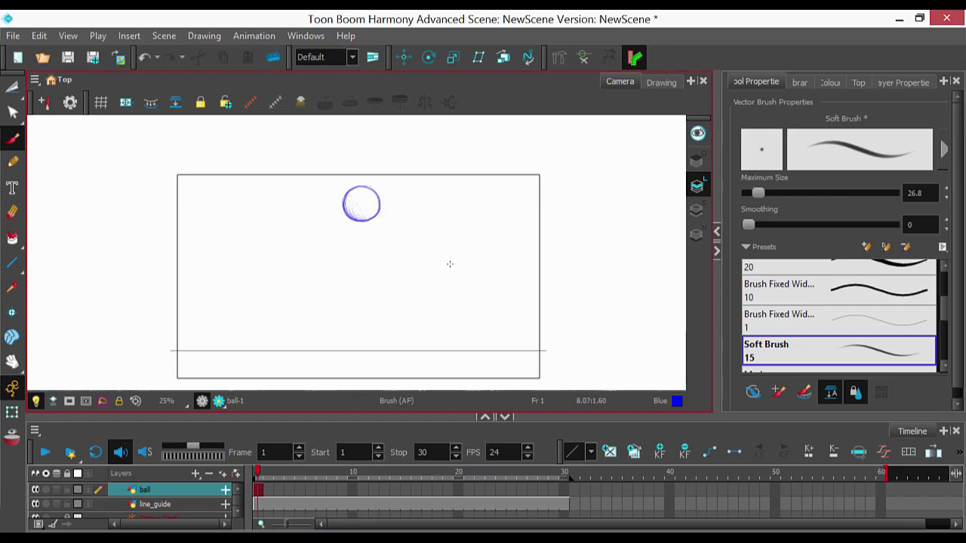
Step: Clean up the stray marks on the ball's upper outline with the Soft Eraser preset at a maximum size of 47.6
scroll(449, 263, "up", 3)
key("alt+e")
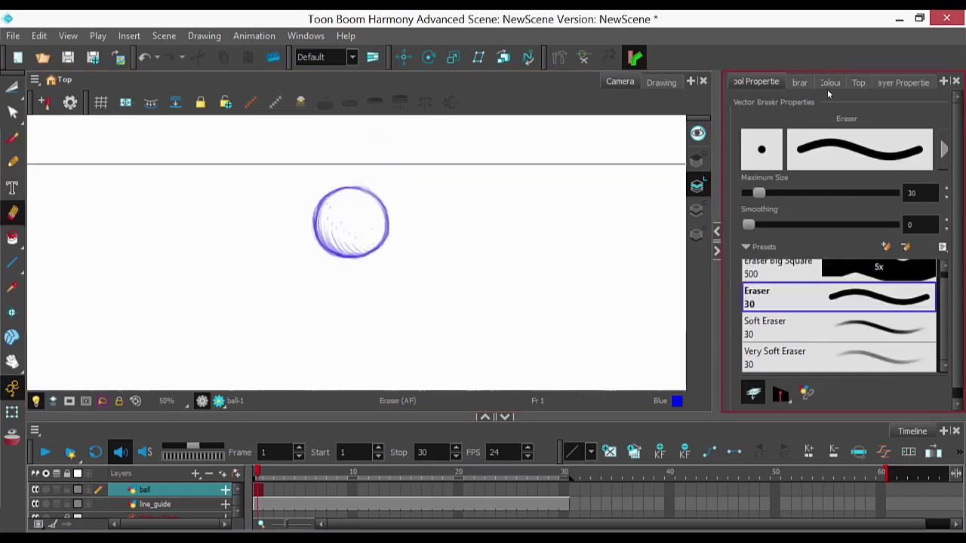
left_click(905, 333)
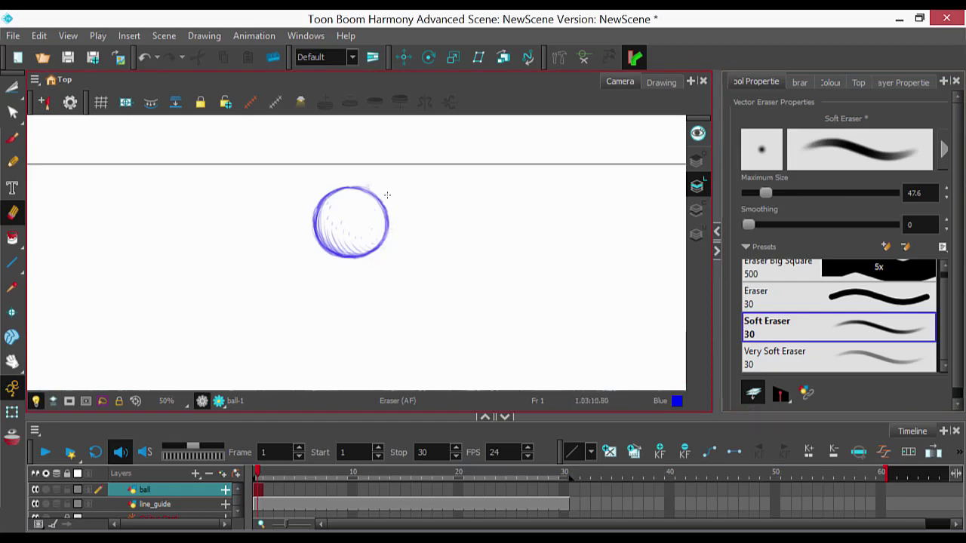
scroll(422, 204, "down", 2)
left_click(258, 491)
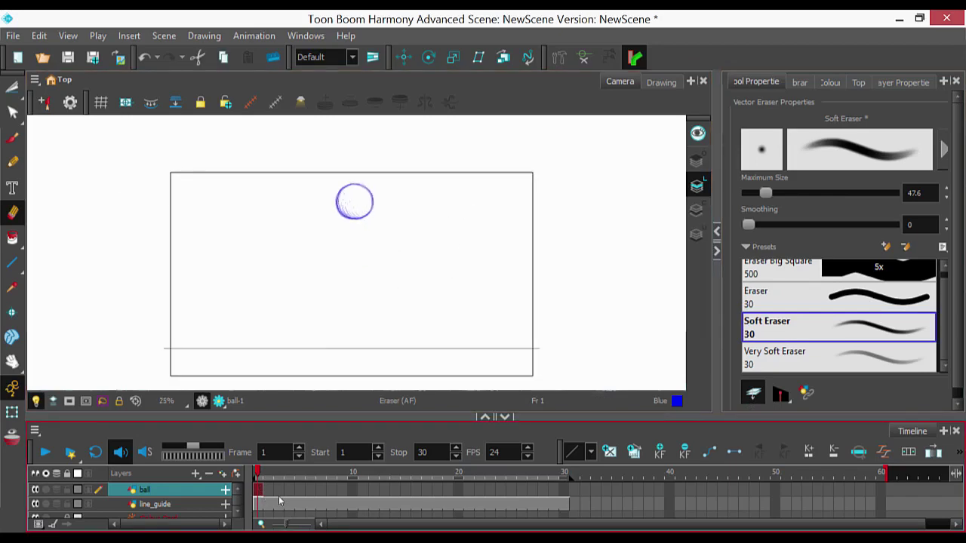
Step: Extend the ball layer's drawing to frame 2 and duplicate it there as a separate drawing
key("2")
key("2")
key("2")
key("1")
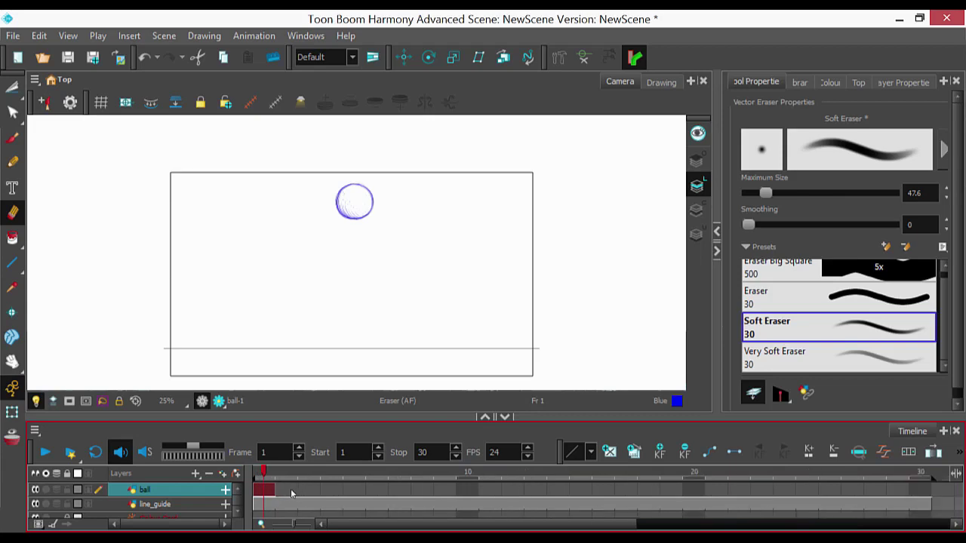
left_click(291, 491)
key("F5")
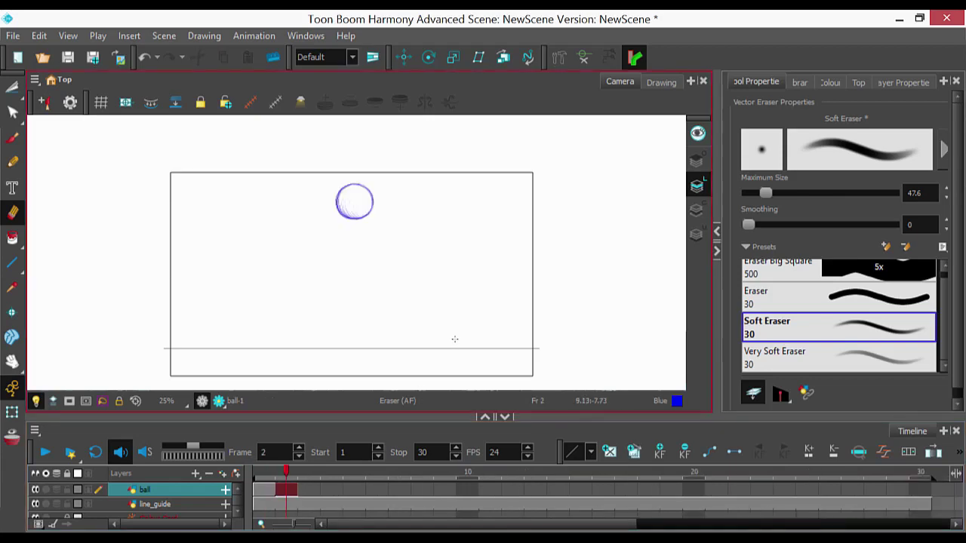
left_click(528, 255)
Step: Select the whole ball in frame 2 with the Cutter tool's lasso and turn on onion skinning
left_click(12, 89)
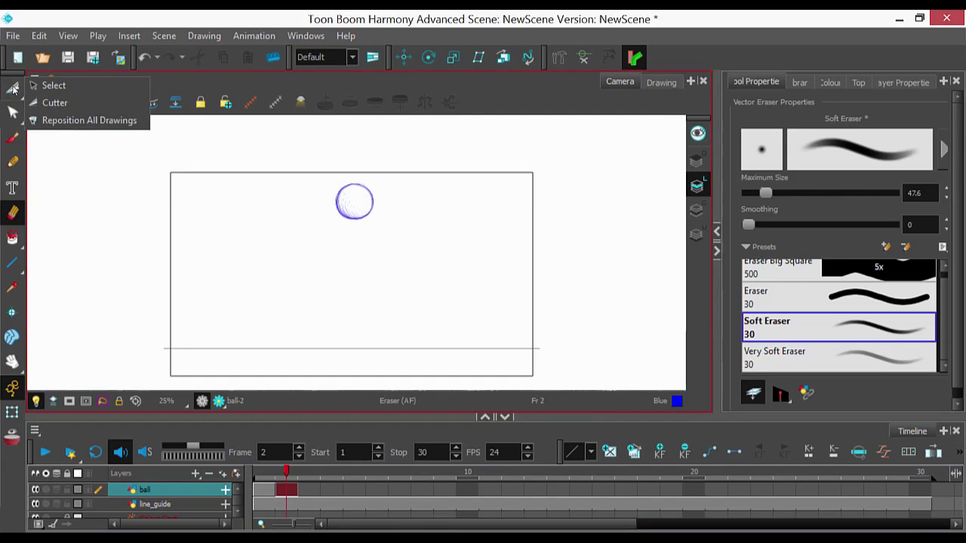
left_click(54, 102)
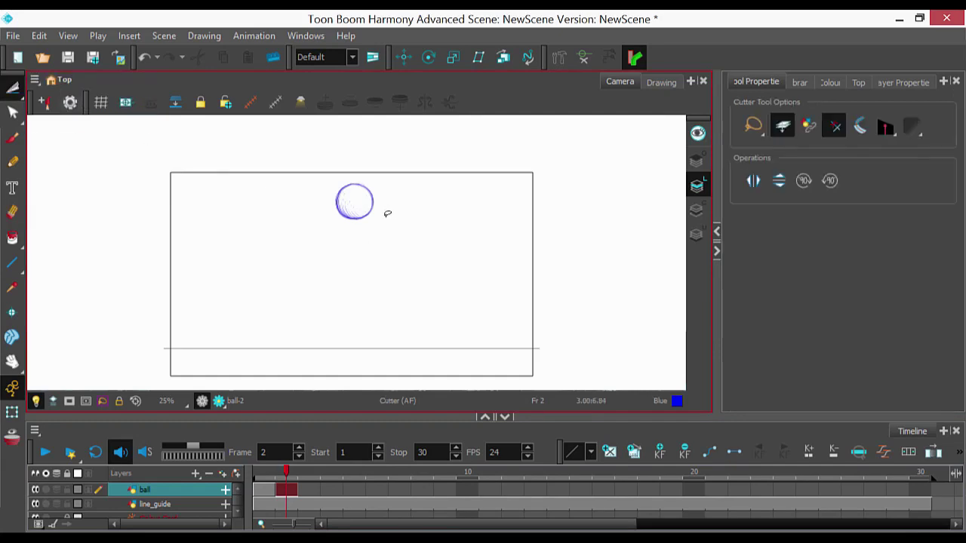
left_click_drag(385, 212, 386, 224)
left_click(18, 442)
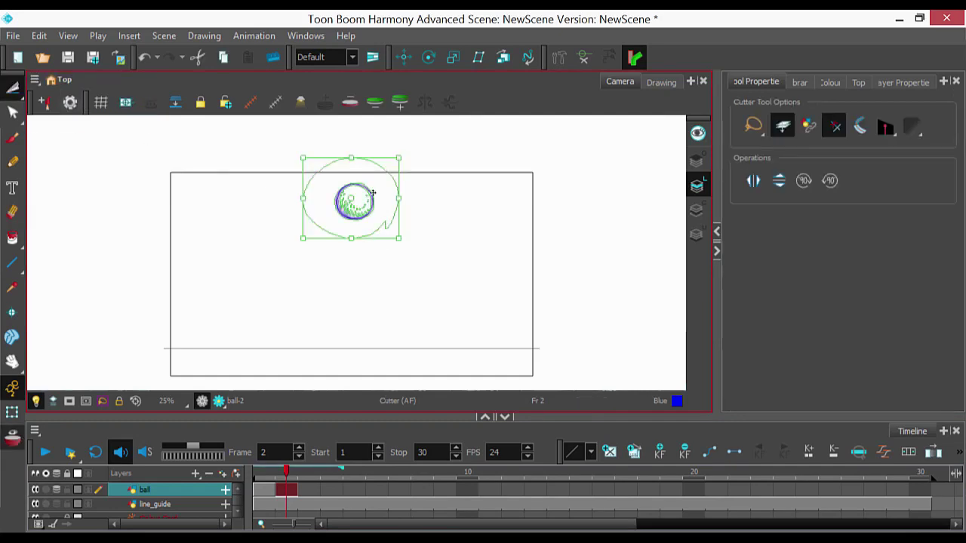
Step: Nudge the selected frame 2 ball straight down until it rests on the ground line
left_click_drag(369, 185, 369, 194)
key("Down")
key("Down")
key("Down")
key("Down")
key("Down")
key("Down")
key("Down")
key("Down")
key("Down")
key("Down")
key("Down")
key("Down")
key("Down")
key("Down")
key("Down")
key("Down")
key("Down")
key("Down")
key("Down")
key("Down")
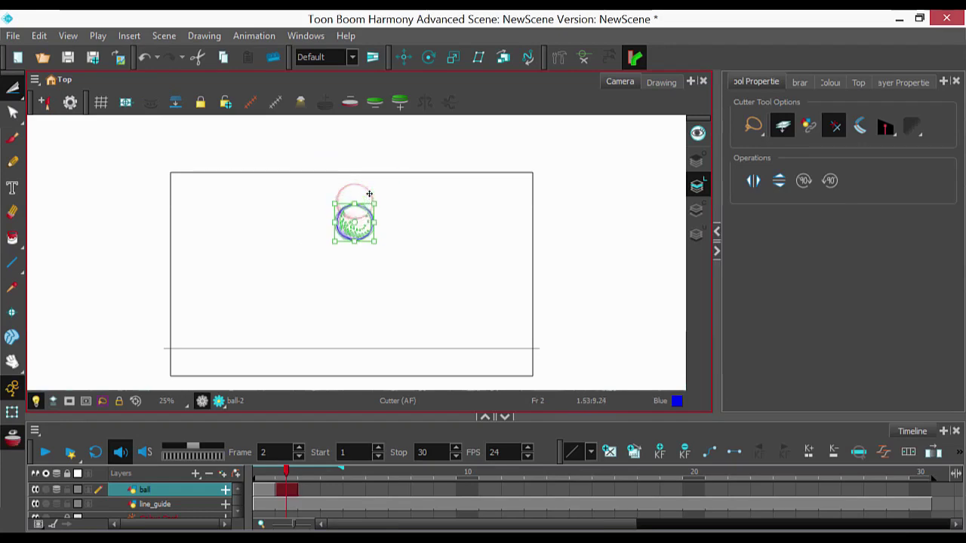
key("Down")
key("Down")
key("Down")
key("Down")
key("Down")
key("Down")
key("Down")
key("Down")
key("Down")
key("Down")
key("Down")
key("Down")
key("Down")
key("Down")
key("Down")
key("Down")
key("Down")
key("Down")
key("Down")
key("Down")
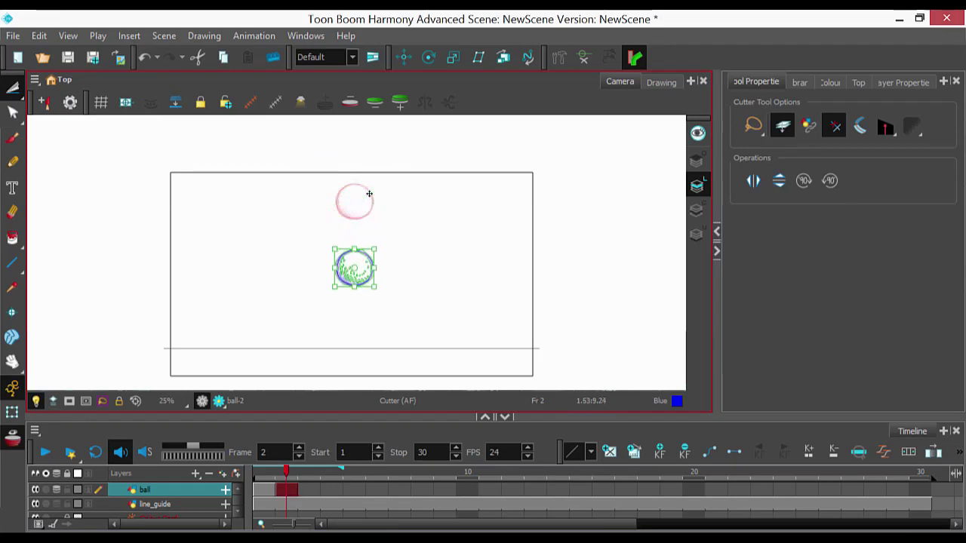
key("Down")
key("Down")
key("Down")
key("Down")
key("Down")
key("Down")
key("Down")
key("Down")
key("Down")
key("Down")
key("Down")
key("Down")
key("Down")
key("Down")
key("Down")
key("Down")
key("Down")
key("Down")
key("Down")
key("Down")
Step: Squash the frame 2 ball vertically against the ground line, widen it evenly on both sides, and deselect it
key("2")
key("1")
key("1")
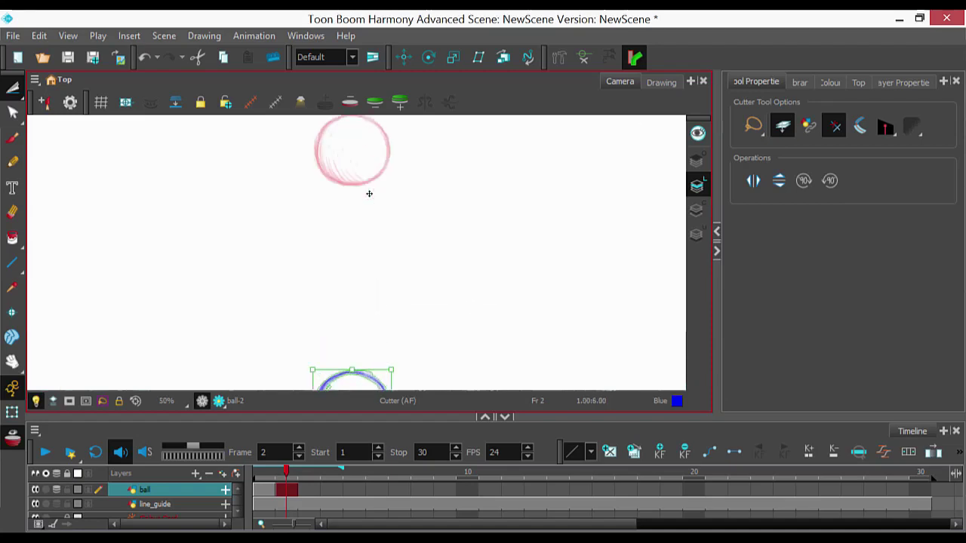
left_click_drag(471, 317, 485, 179)
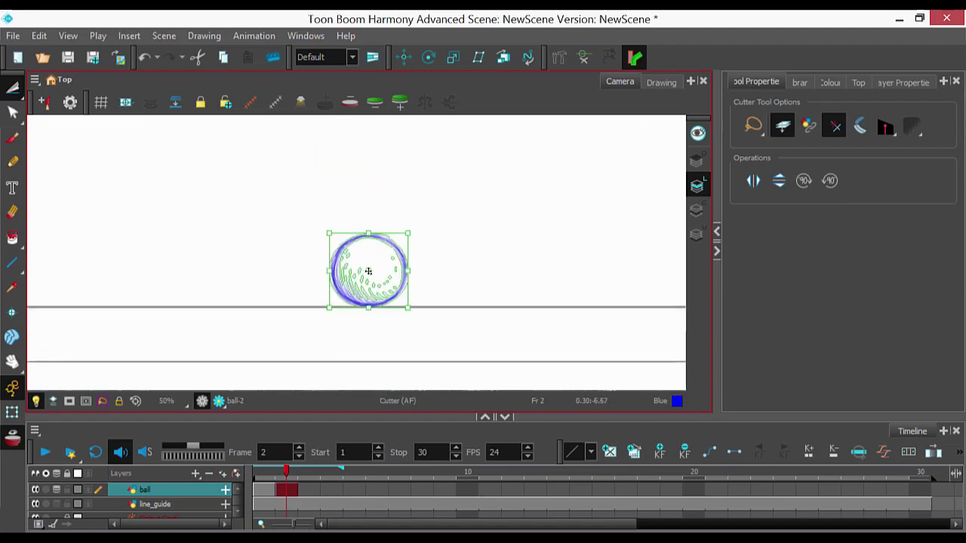
left_click_drag(370, 236, 369, 258)
left_click_drag(326, 283, 322, 283)
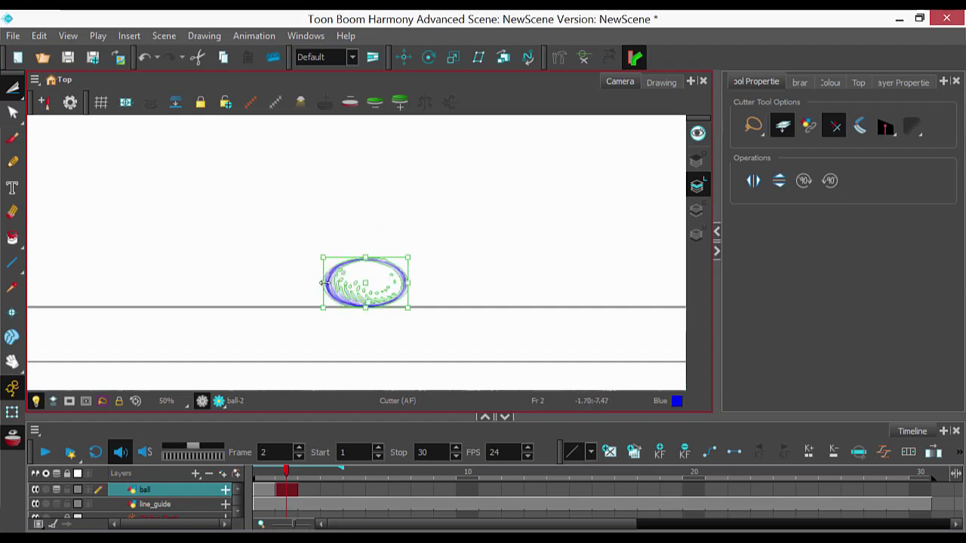
key("ctrl+z")
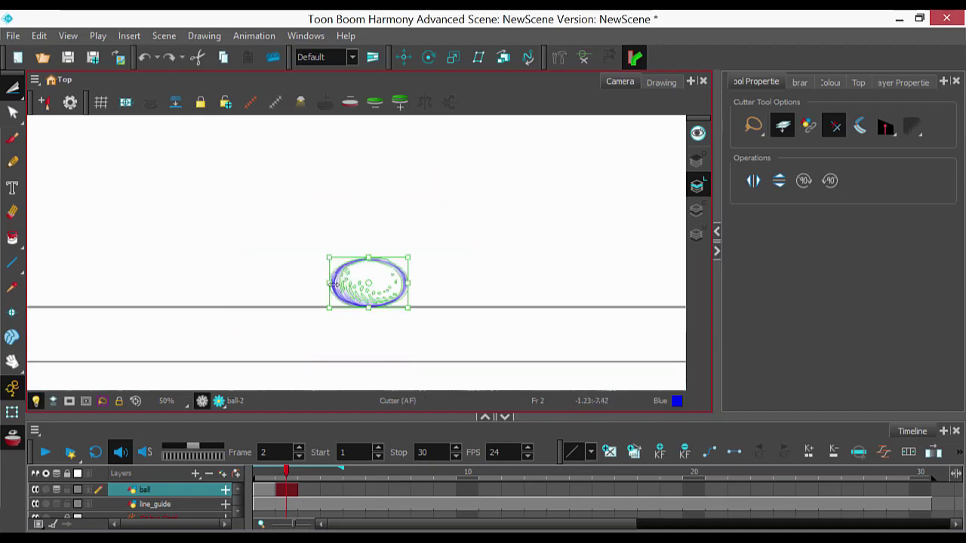
left_click_drag(331, 283, 369, 296)
left_click_drag(369, 255, 369, 258)
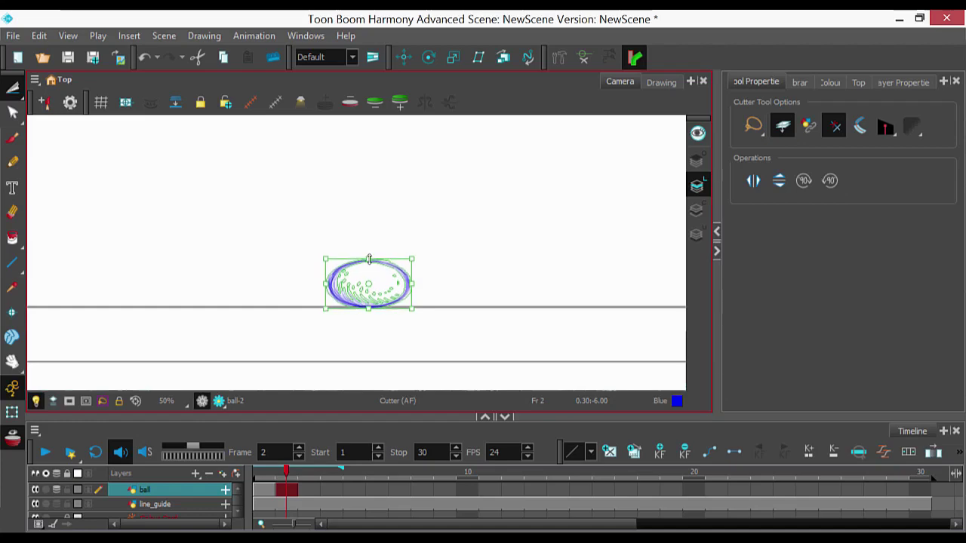
left_click(447, 241)
scroll(447, 237, "down", 2)
scroll(446, 236, "up", 1)
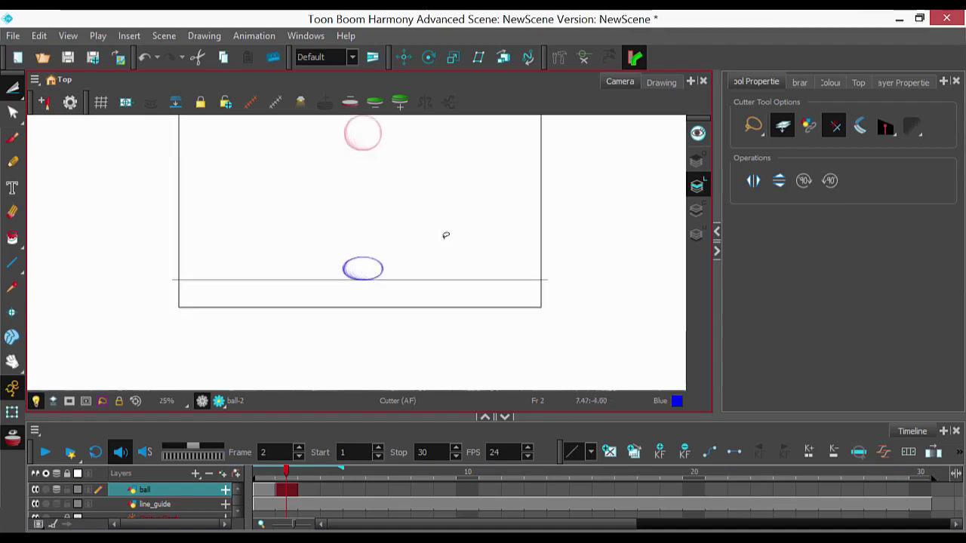
Step: Reduce the onion skin range so that no following drawings are shown
left_click(434, 225)
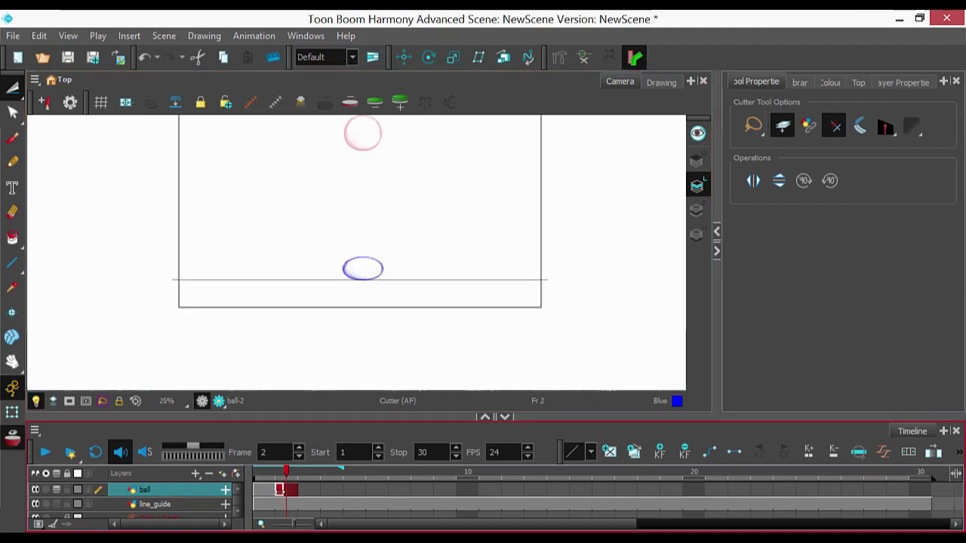
left_click(378, 104)
left_click(379, 100)
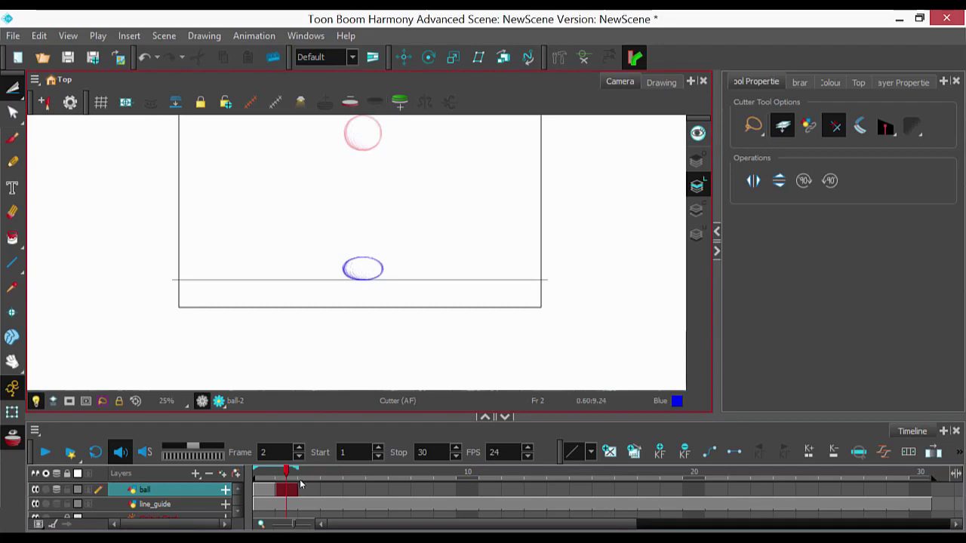
Step: Move the squashed ball drawing to frame 3 on the ball layer and clear the exposure in frame 2
left_click(291, 487)
left_click(291, 492)
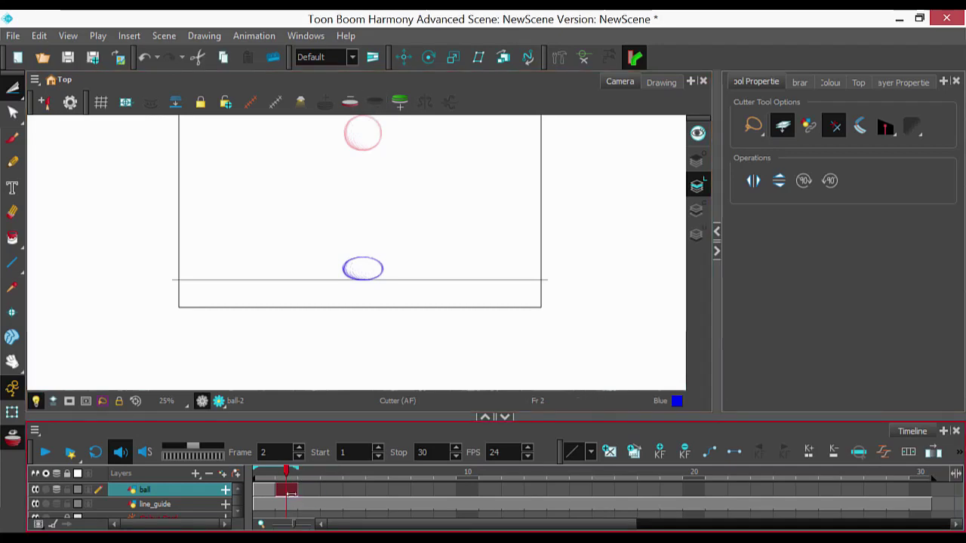
key("Delete")
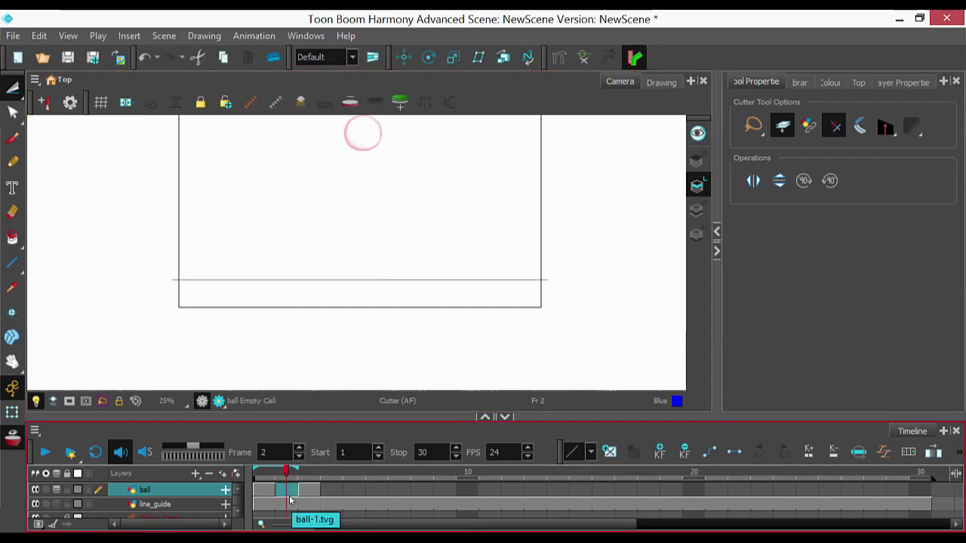
Step: Copy the round ball from frame 1 with the Cutter tool and paste it into the empty frame 2
left_click(363, 280)
key("2")
key("comma")
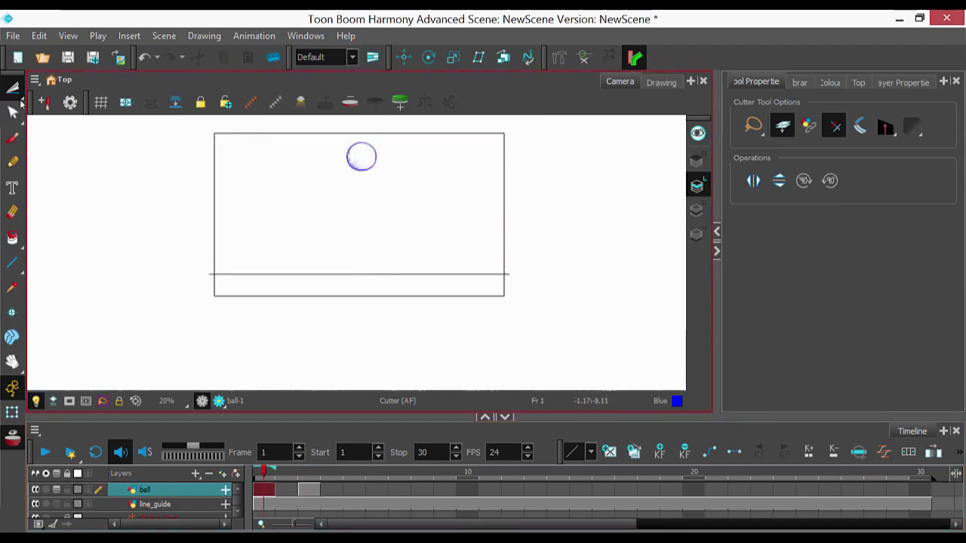
left_click_drag(381, 164, 386, 160)
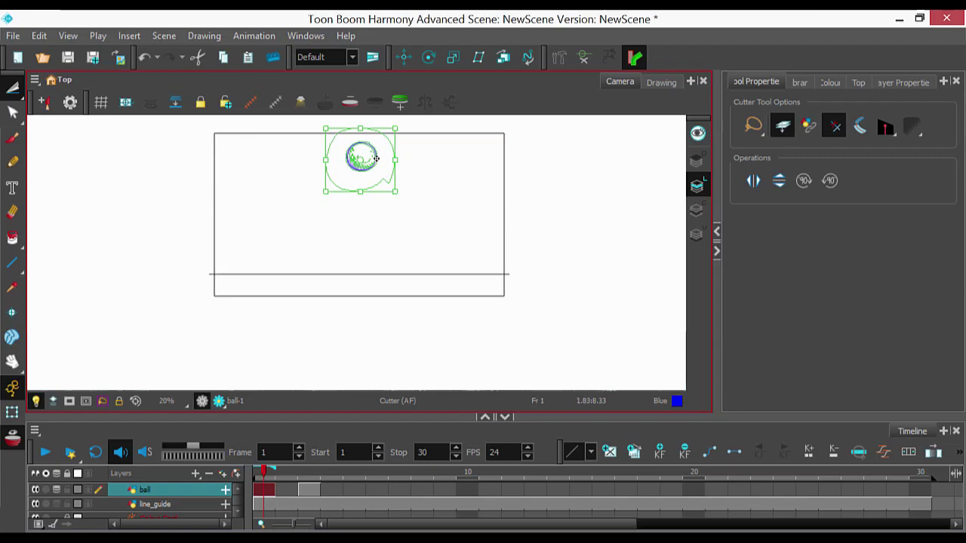
key("ctrl+c")
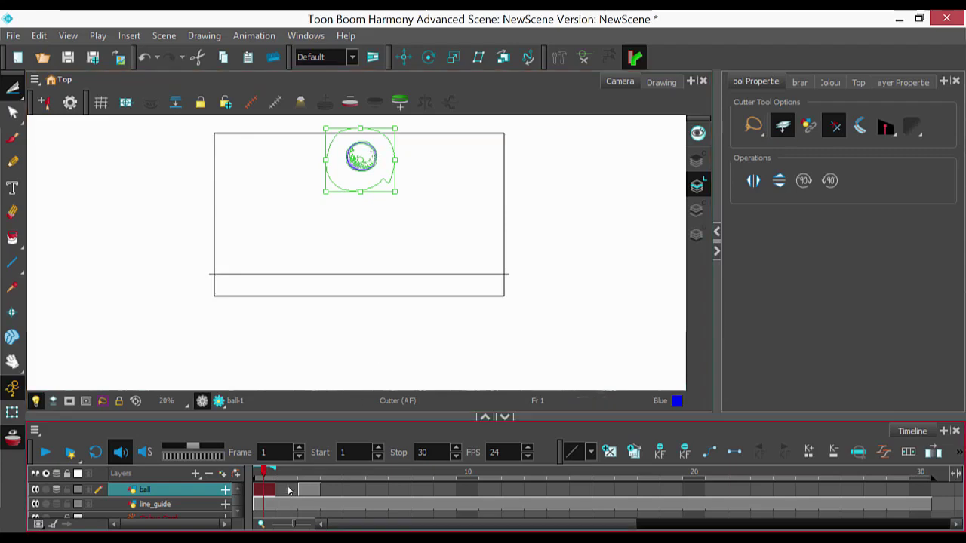
key("period")
key("ctrl+v")
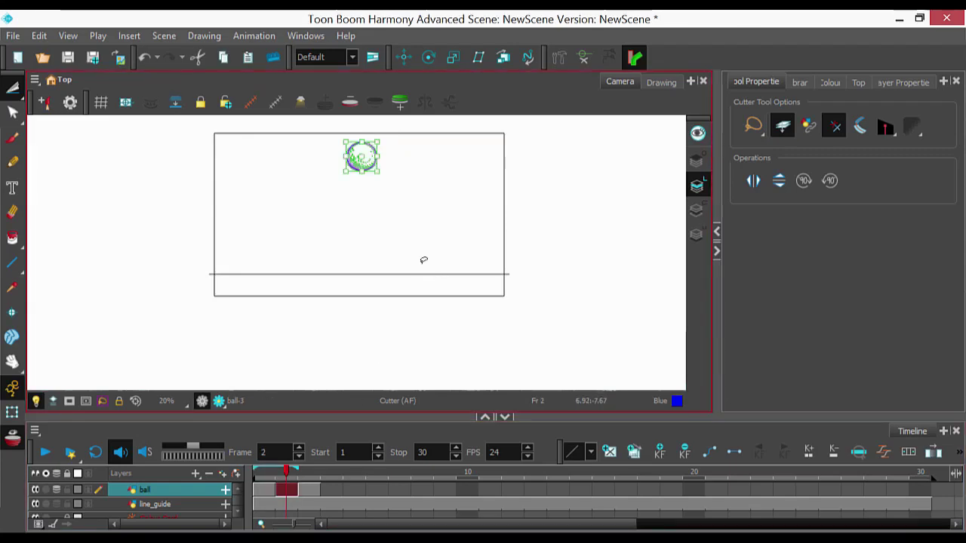
Step: Add one following drawing to the onion skin, nudge the pasted ball down to midway between the top and squashed balls, and deselect it
left_click(397, 103)
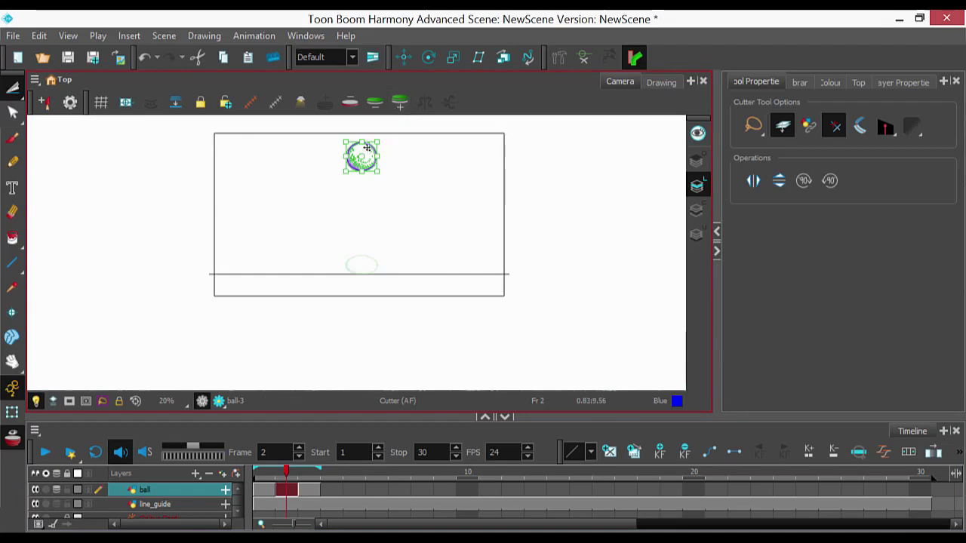
key("Down")
key("Down")
key("Down")
key("Down")
key("Down")
key("Down")
key("Down")
key("Down")
key("Down")
key("Down")
key("Down")
key("Down")
key("Down")
key("Down")
key("Down")
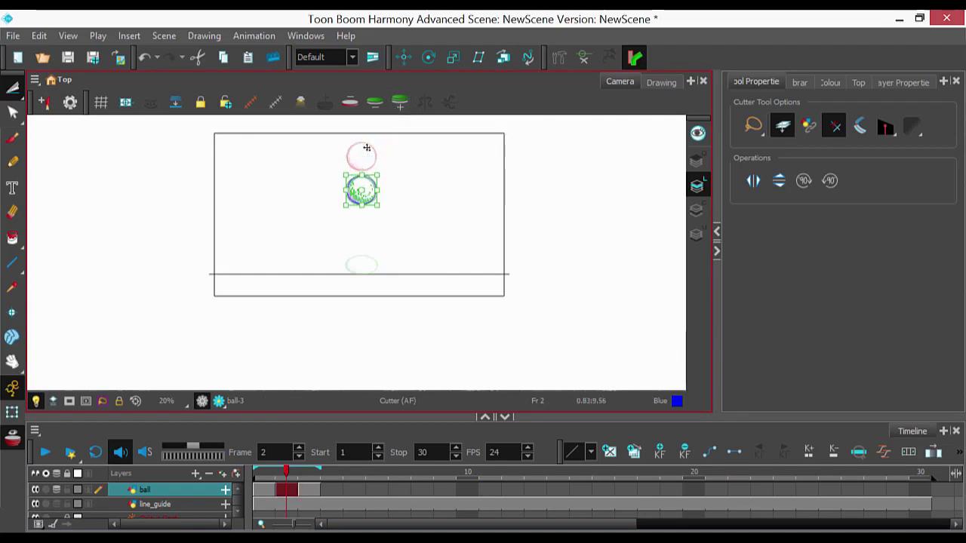
key("Down")
key("Down")
key("Down")
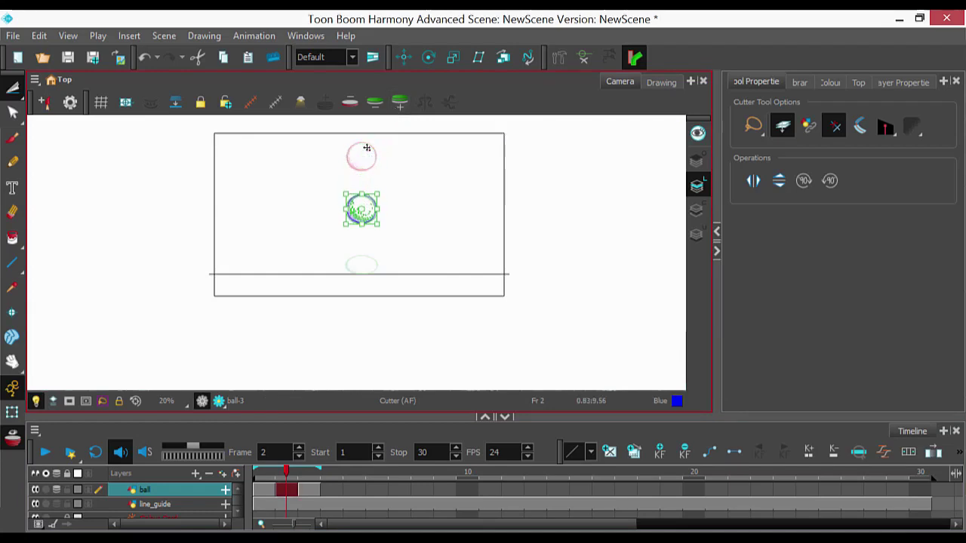
left_click(551, 260)
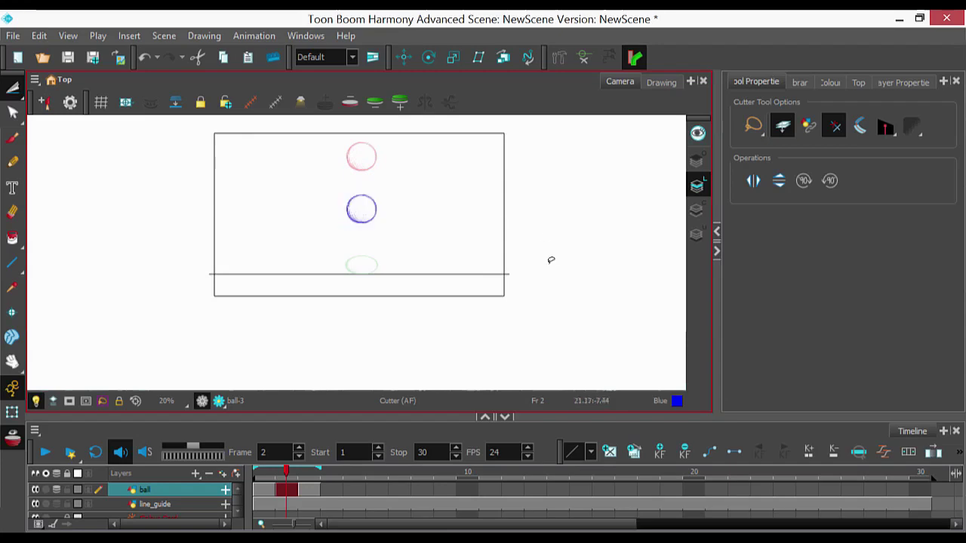
Step: Shift the drawings from frame 2 onward one frame later and paste a copy of the midway ball into the cleared frame 2
left_click_drag(389, 214, 390, 213)
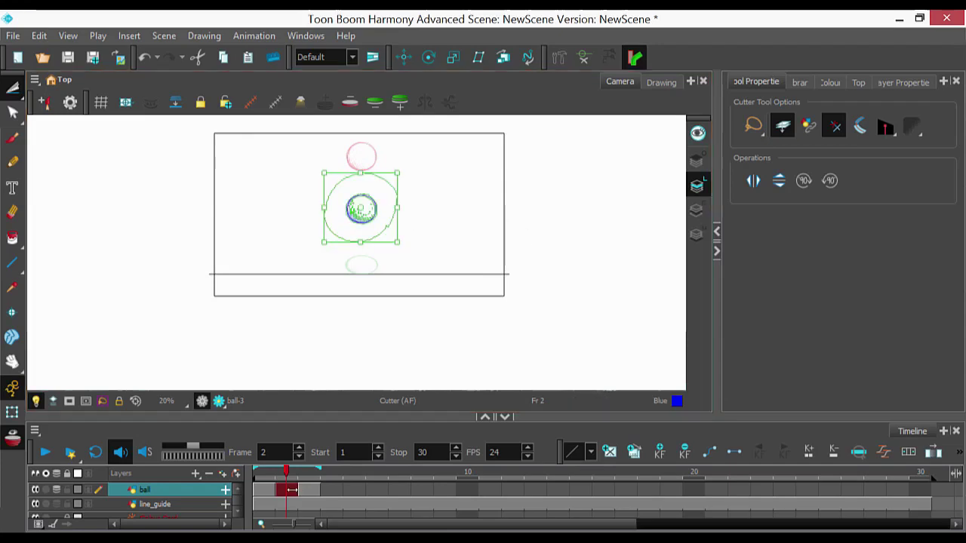
left_click_drag(287, 491, 308, 492)
left_click(289, 491)
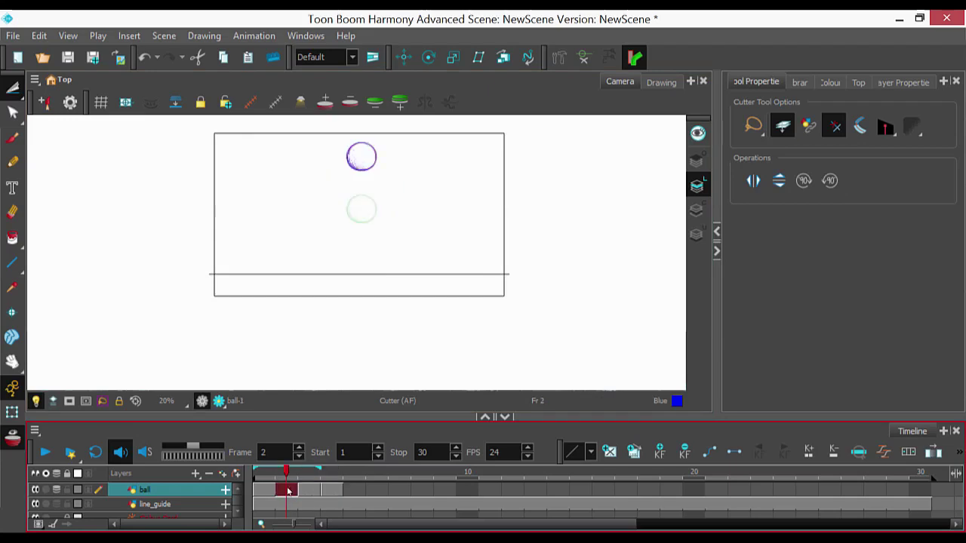
key("Delete")
key("ctrl+v")
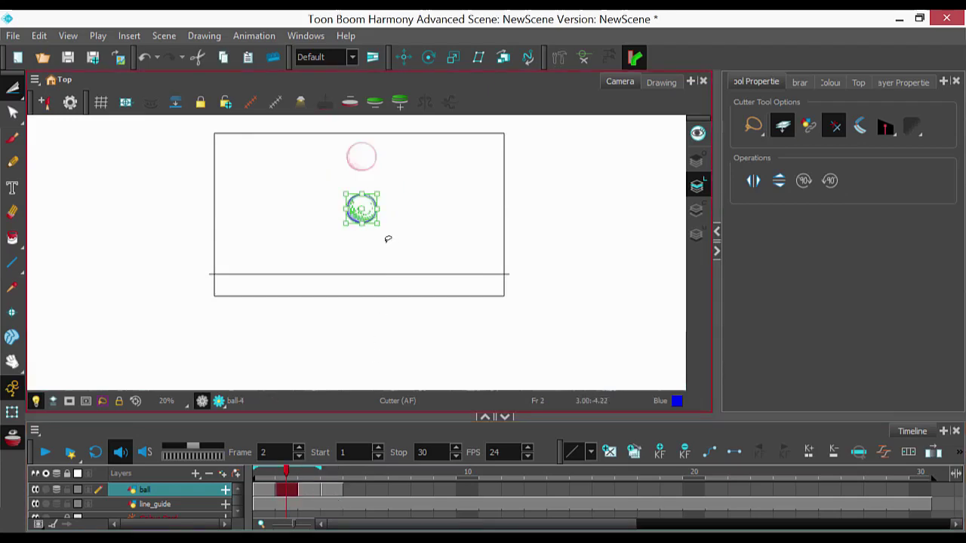
Step: Nudge the pasted frame 2 ball up until it sits between the top ball and the midway ball
key("Up")
key("Up")
key("Up")
key("Up")
key("Up")
key("Up")
key("Up")
key("Up")
key("Up")
key("Up")
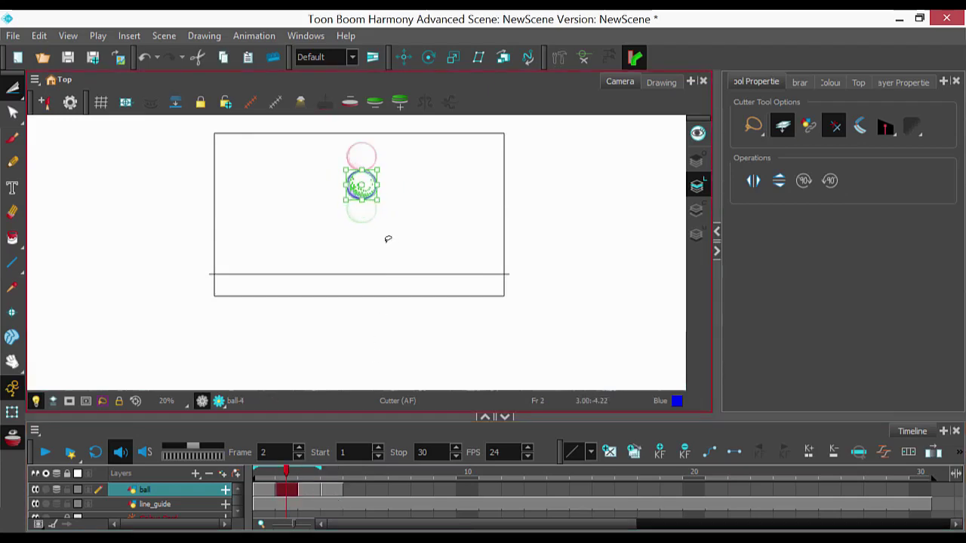
Step: Shift the drawings in frames 2 to 4 one frame later, clear frame 2, and paste a copy of the upper in-between ball there
key("2")
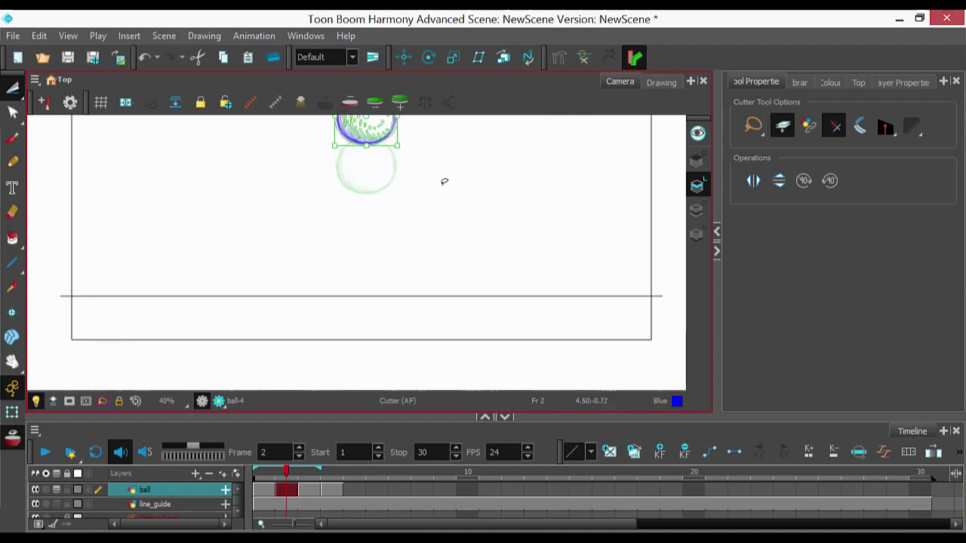
left_click_drag(445, 181, 420, 293)
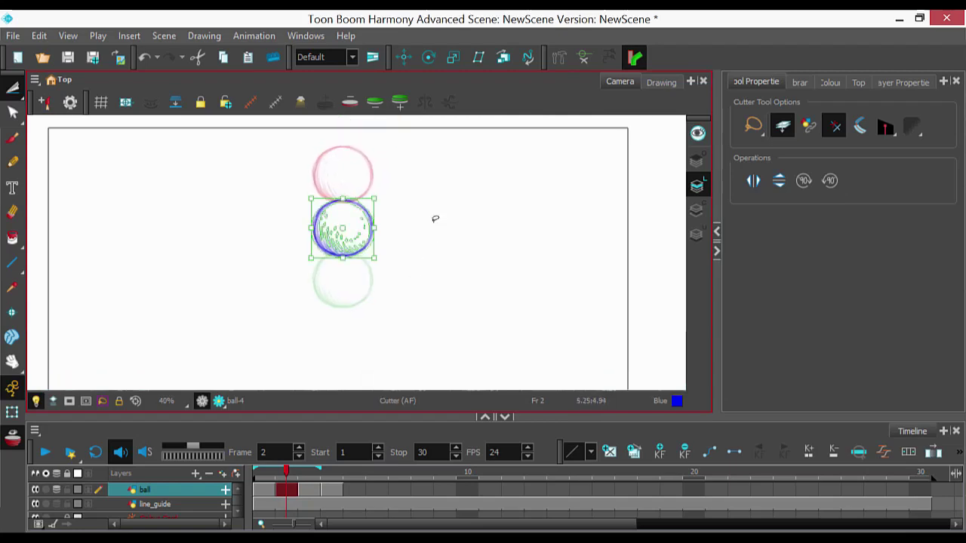
key("1")
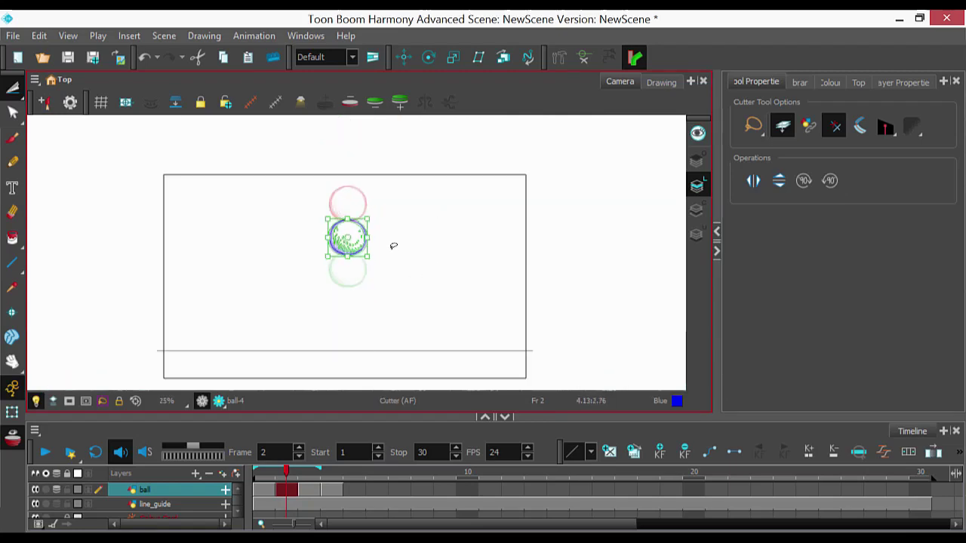
left_click(290, 490)
left_click(332, 492, "shift")
left_click_drag(288, 491, 311, 490)
left_click(286, 491)
key("Delete")
left_click(415, 242)
key("ctrl+v")
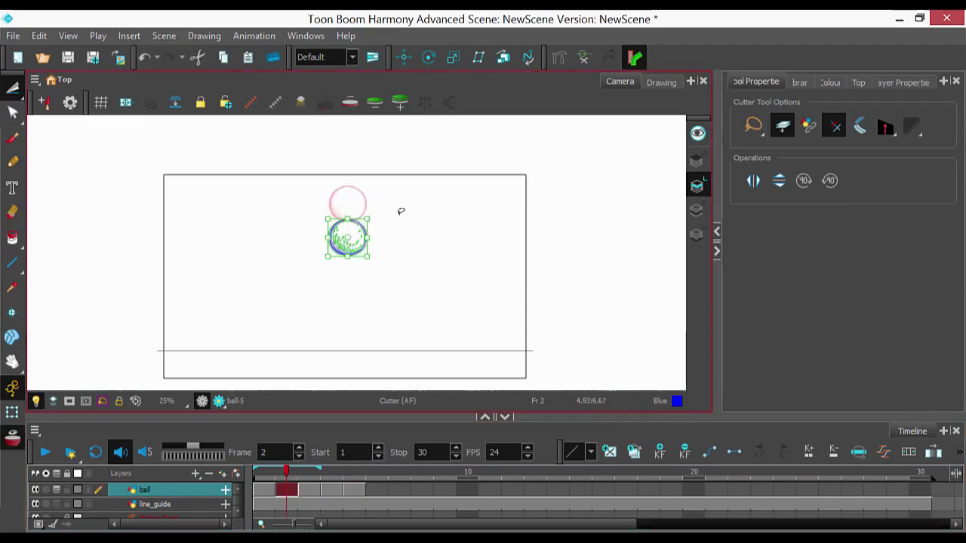
Step: Nudge the newly pasted frame 2 ball up until it overlaps both neighbouring onion-skinned balls about equally
key("Up")
key("Up")
key("Up")
key("Up")
key("Up")
key("Up")
key("Up")
key("Up")
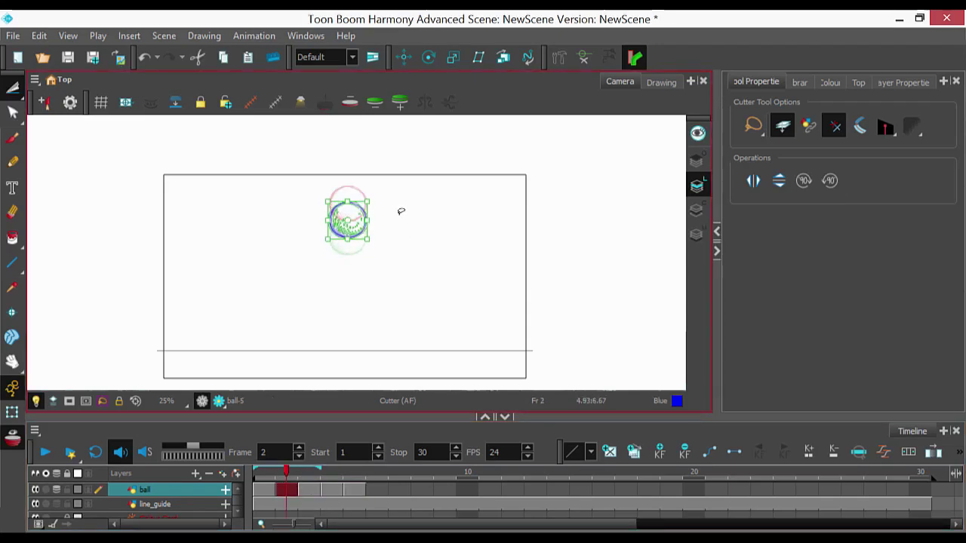
Step: Deselect the ball and reduce the onion skin range to no previous and no following drawings
left_click(437, 255)
left_click(375, 102)
left_click(350, 102)
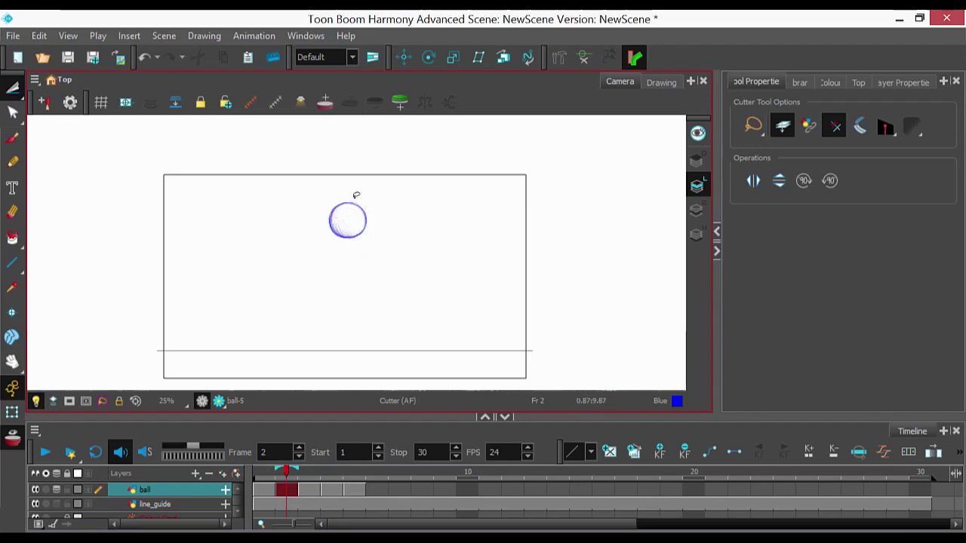
Step: Shift the squashed ball drawing from frame 5 to frame 6, clear frame 5, and paste a copy of the frame 4 ball there
key("comma")
key("period")
key("period")
key("period")
key("period")
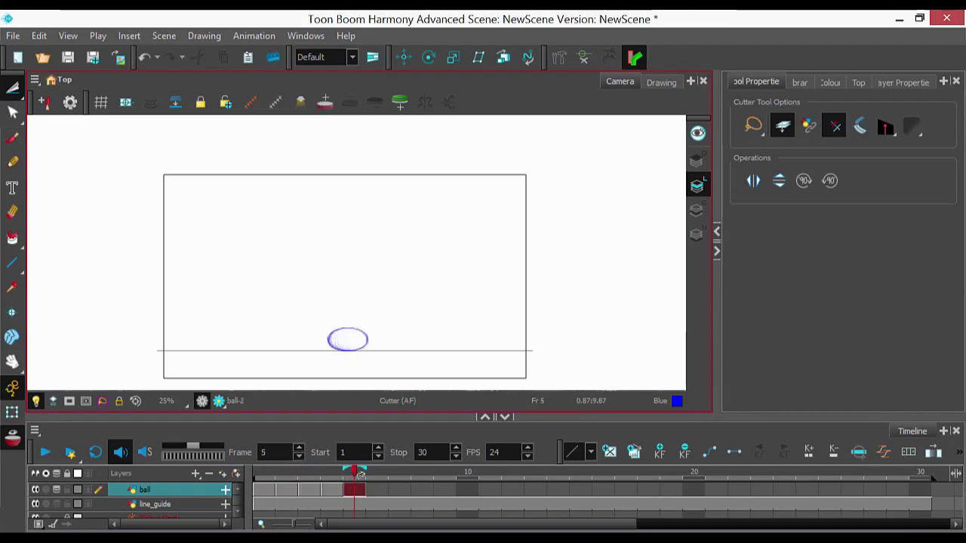
left_click(360, 489)
left_click_drag(358, 494, 370, 490)
left_click(357, 494)
key("Delete")
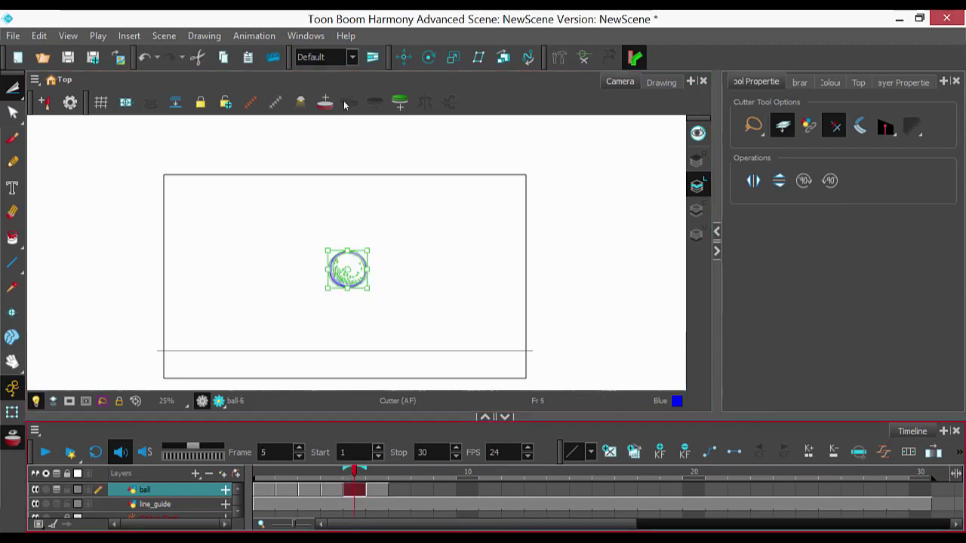
Step: Show one previous and one following drawing in onion skin and nudge the frame 5 ball down until it sits just above the squashed ball
left_click(324, 102)
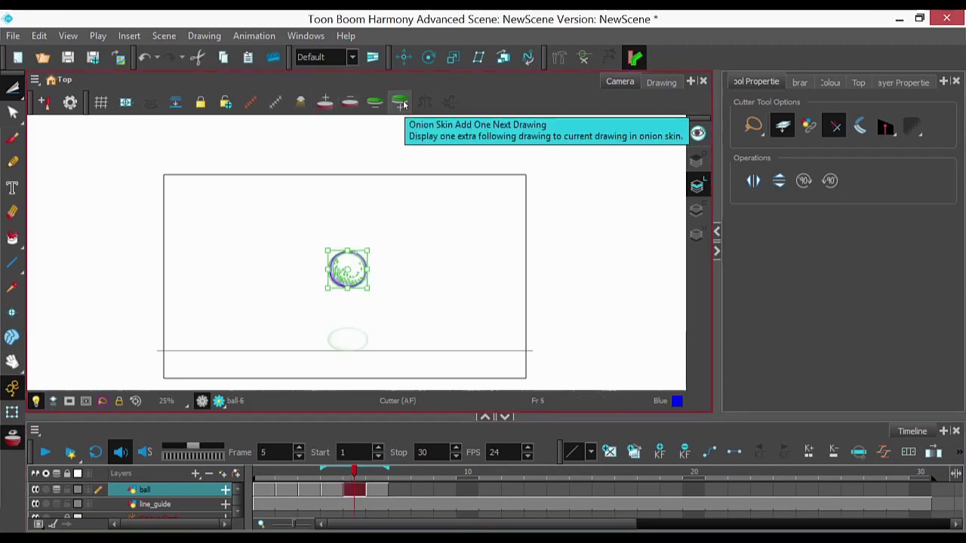
key("Down")
key("Down")
key("Down")
key("Down")
key("Down")
key("Down")
key("Down")
key("Down")
key("Down")
key("Down")
key("Down")
key("Down")
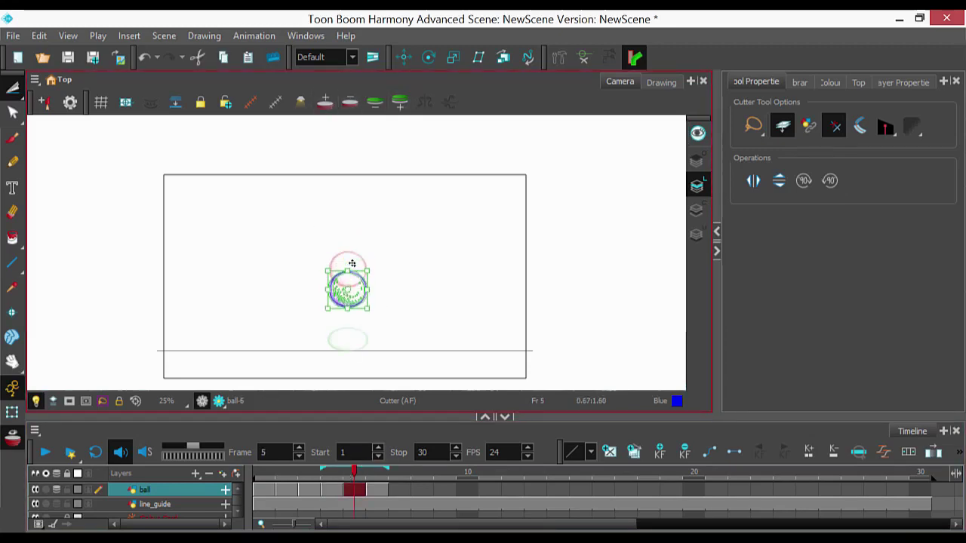
key("Down")
key("Down")
key("Down")
key("Down")
key("Down")
key("Down")
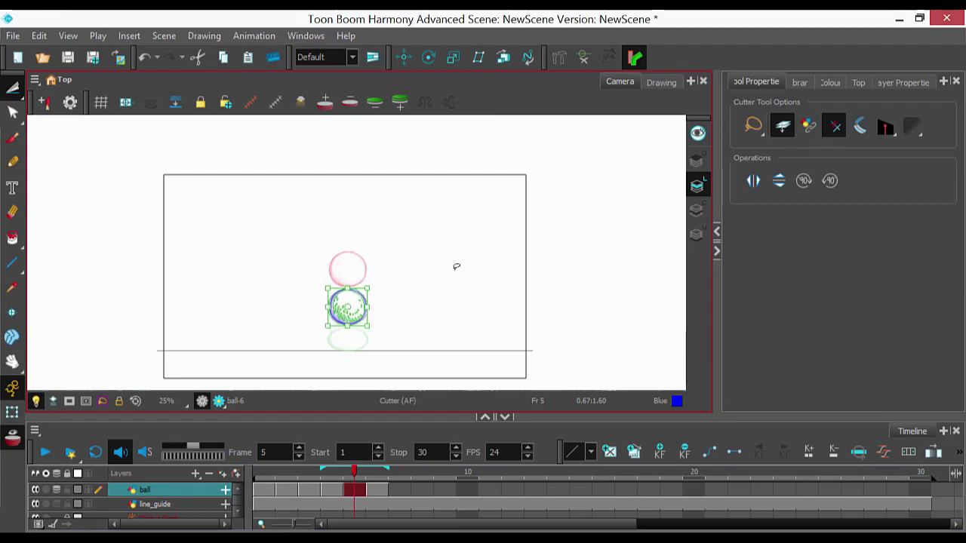
Step: Shift the squashed ball drawing to frame 7, clear frame 6, and paste a copy of the frame 5 ball there
left_click(382, 490)
left_click_drag(386, 491, 405, 490)
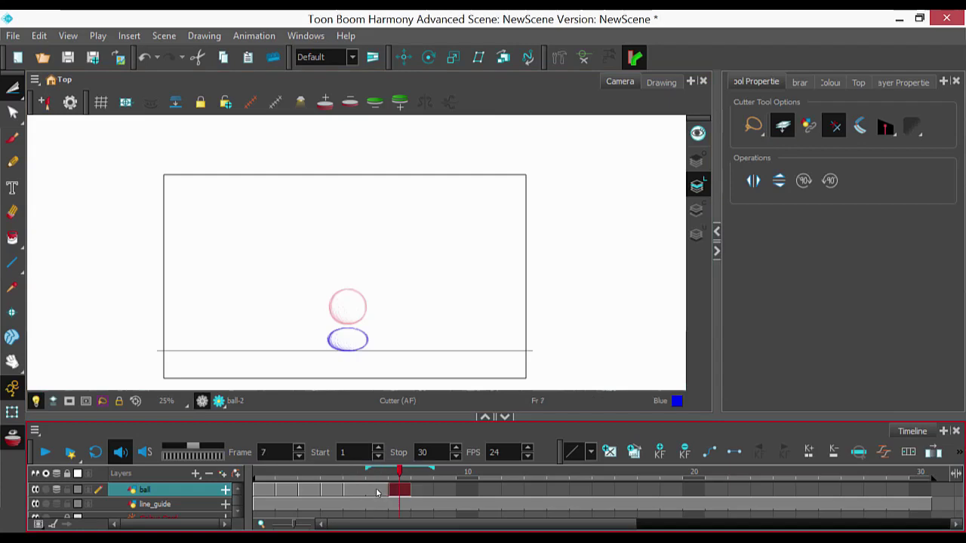
left_click(378, 493)
key("Delete")
left_click(415, 237)
key("ctrl+v")
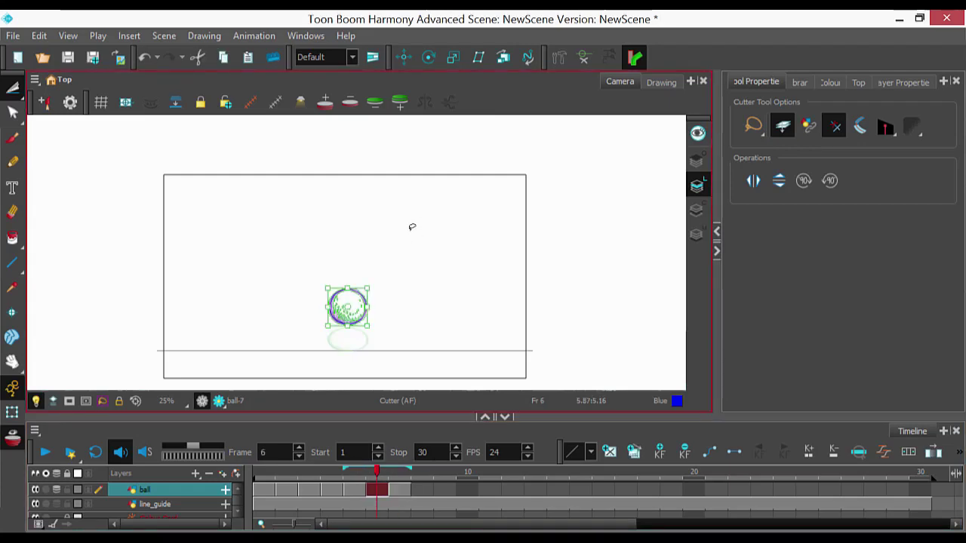
Step: Nudge the frame 6 ball down until its underside rests on the ground guide line
key("Down")
key("Down")
key("Down")
key("Down")
key("Down")
key("Down")
key("Down")
key("Down")
key("Down")
key("Down")
key("Down")
key("Down")
key("Down")
key("Down")
key("Down")
key("Down")
key("2")
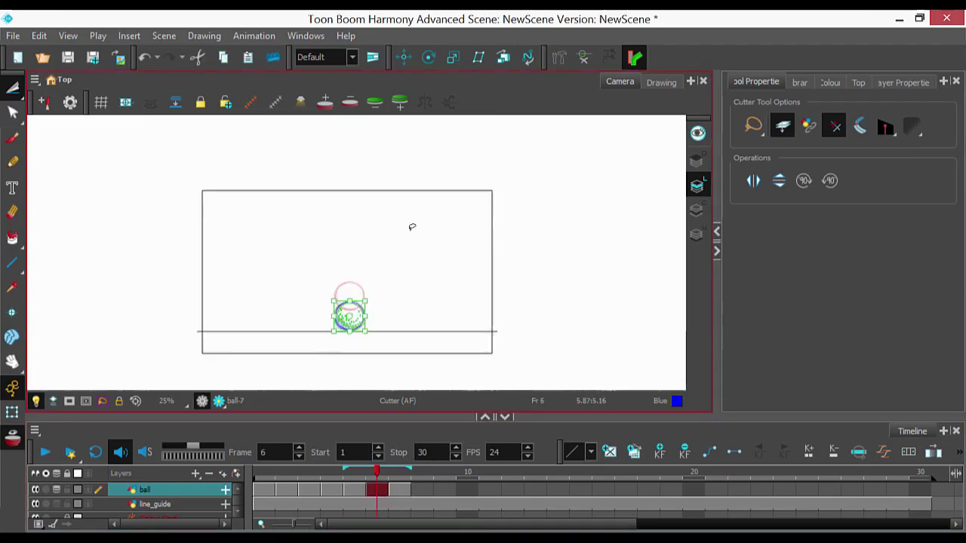
key("1")
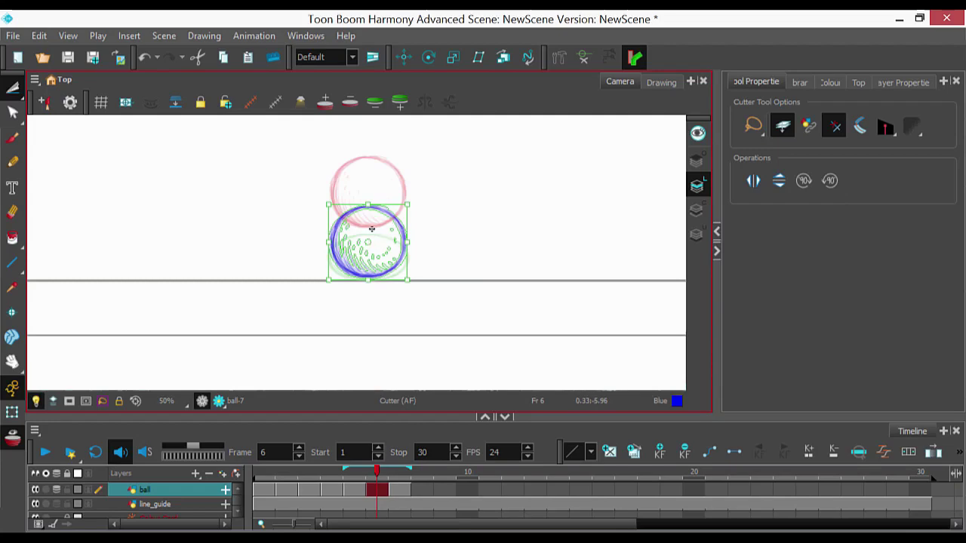
key("Down")
key("Down")
key("Down")
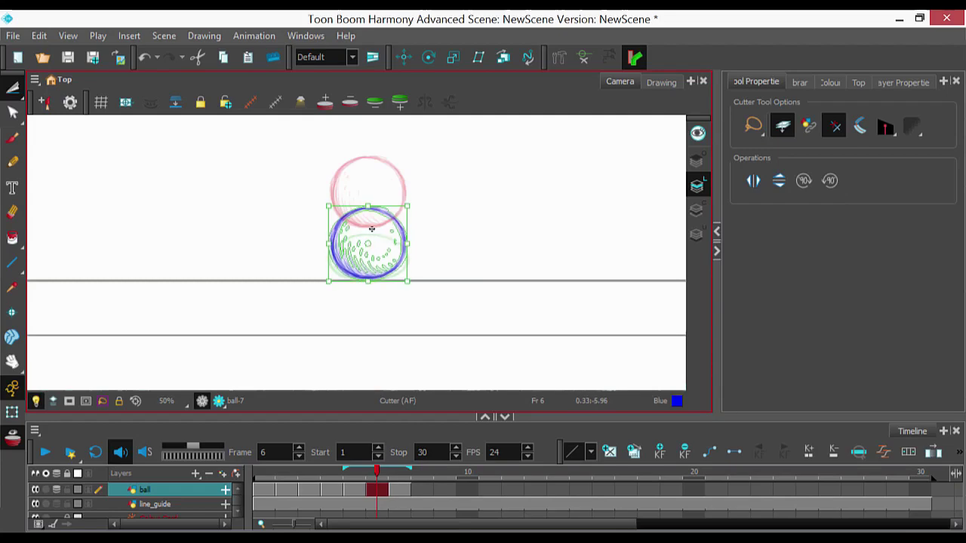
Step: Stretch the frame 6 ball taller and narrower, centre it over the squashed ball on the ground line, and deselect it
left_click_drag(368, 270, 368, 270)
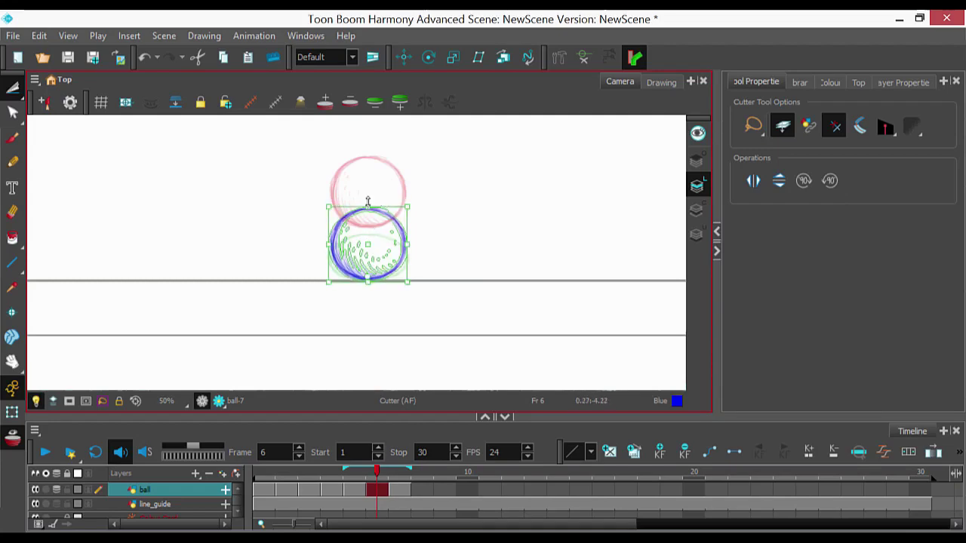
left_click_drag(367, 202, 367, 192)
left_click_drag(408, 236, 399, 236)
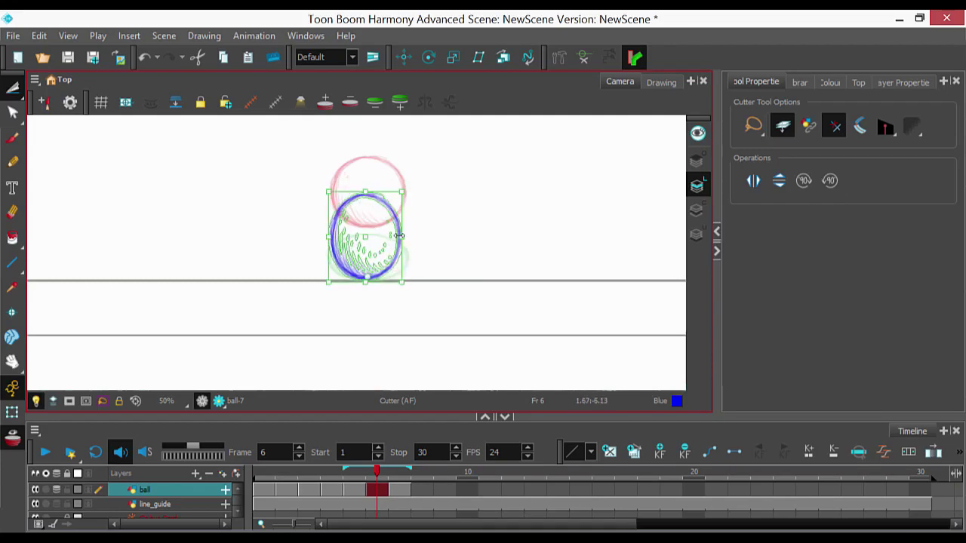
key("Right")
key("Right")
key("Down")
key("Down")
key("Right")
key("Escape")
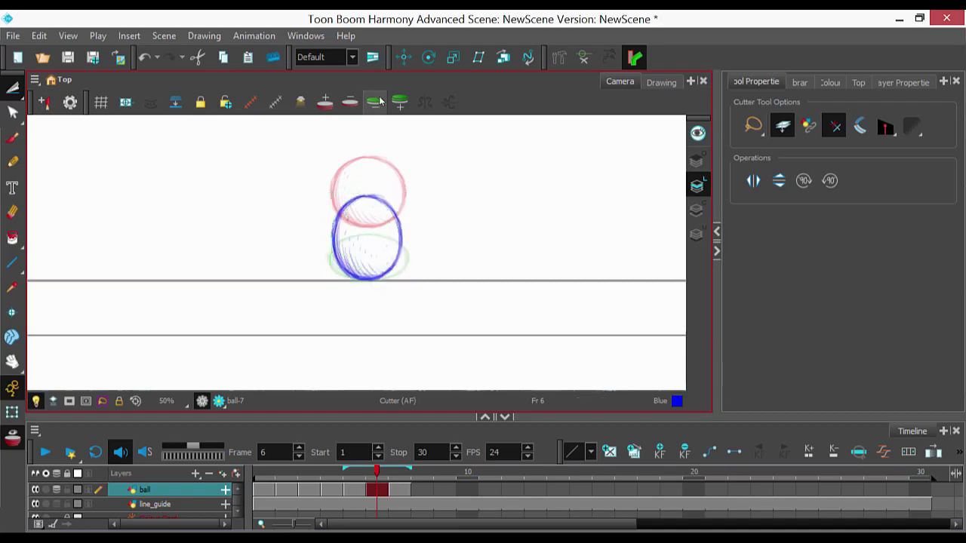
left_click_drag(424, 257, 426, 245)
key("Right")
left_click(494, 193)
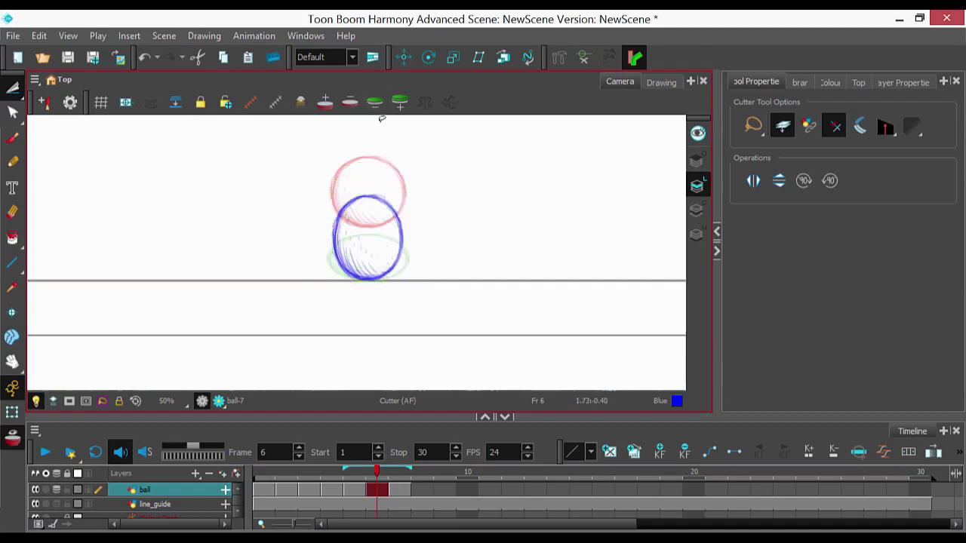
Step: Reduce the onion skin range to no previous and no following drawings
left_click(350, 103)
left_click(375, 104)
key("1")
key("1")
key("1")
key("1")
key("1")
Step: Set the playback stop frame to 7 and play the falling ball animation
left_click(402, 475)
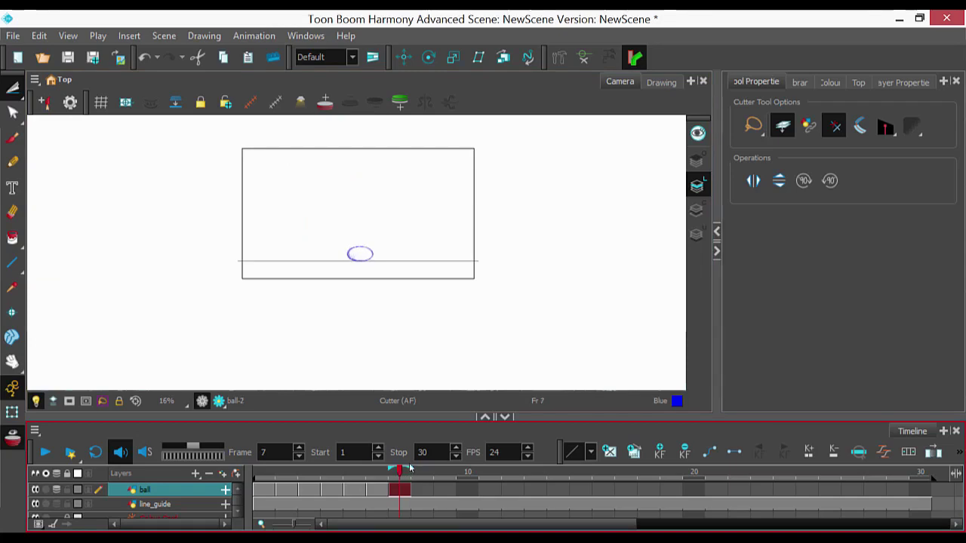
type("7")
key("Return")
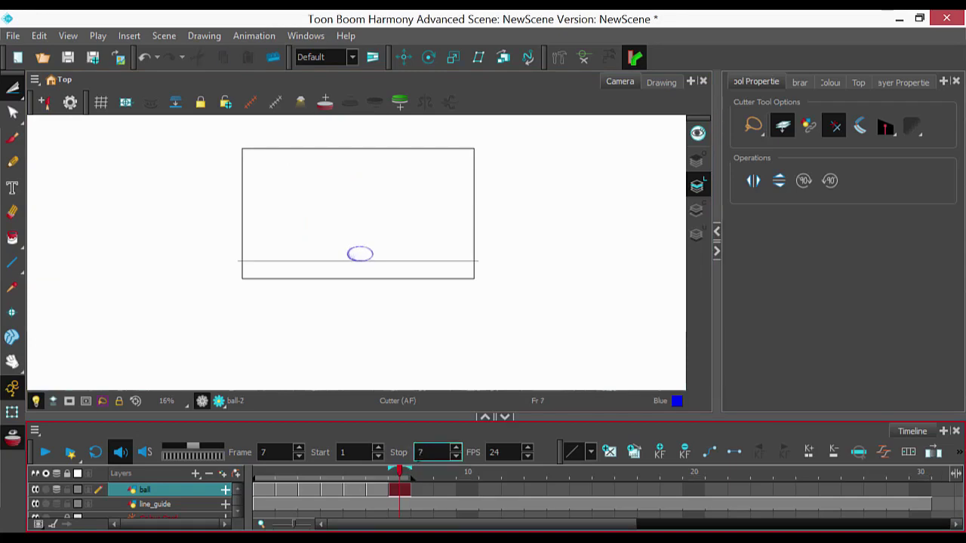
left_click(44, 454)
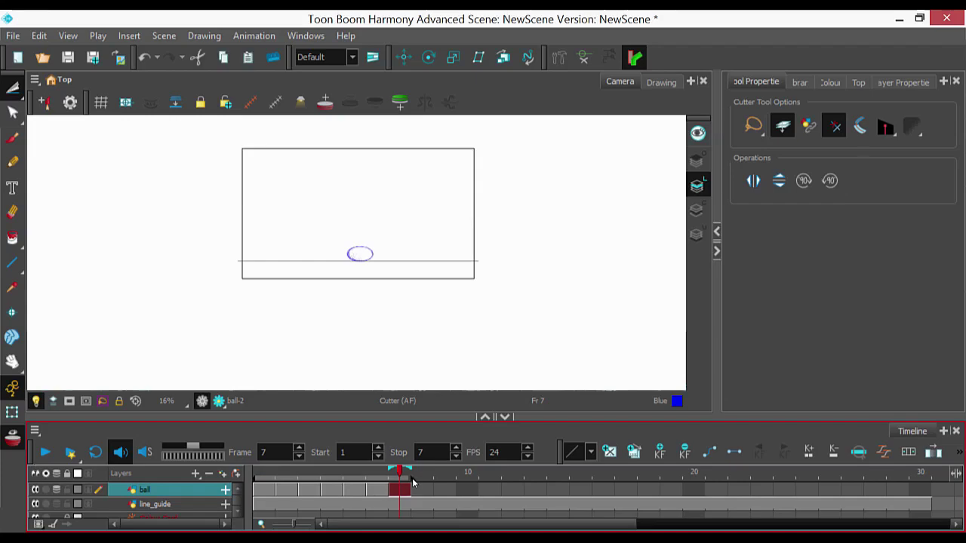
Step: Extend the playback range to frame 14 and add a keyframe on each ball drawing in frames 1 to 7
left_click(378, 490)
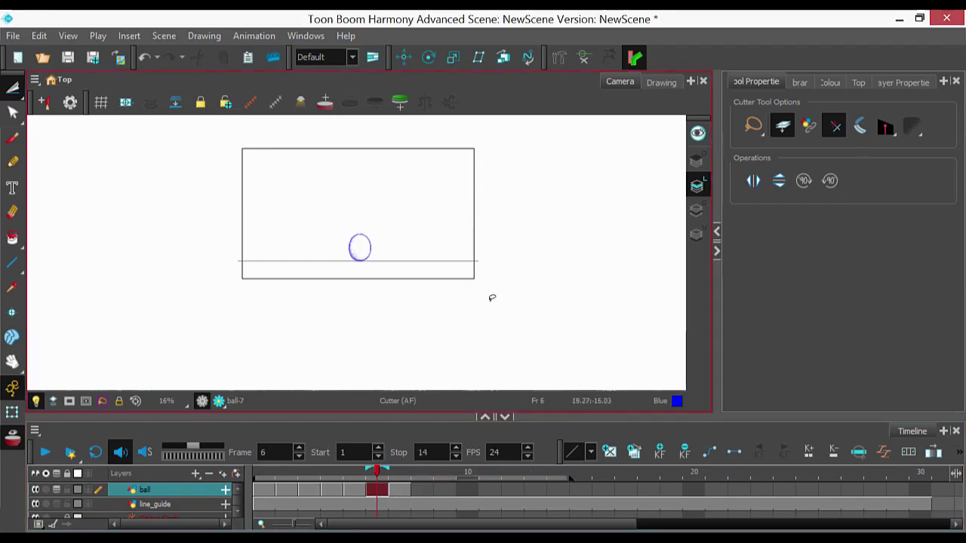
left_click(265, 490)
left_click(290, 490)
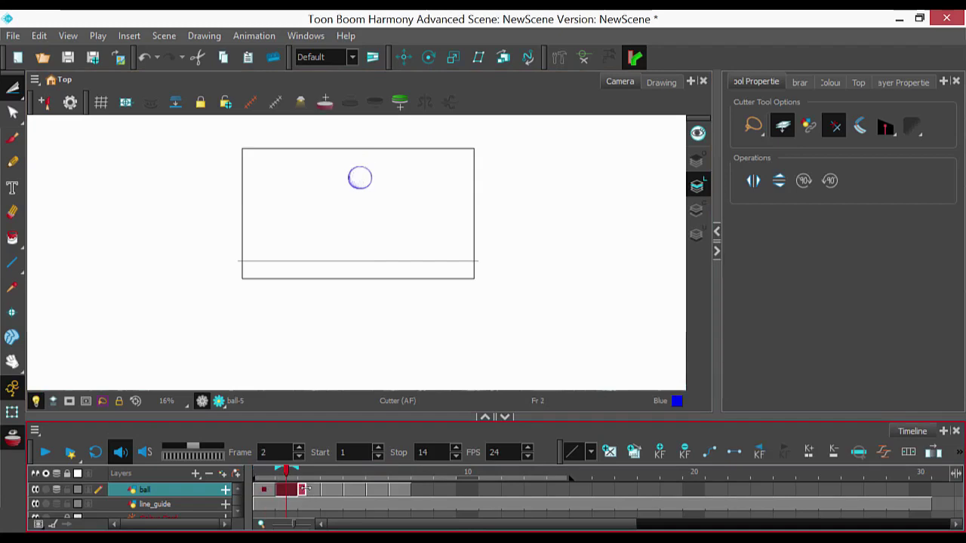
left_click(311, 490)
left_click(334, 494)
left_click(358, 491)
left_click(380, 494)
left_click(401, 491)
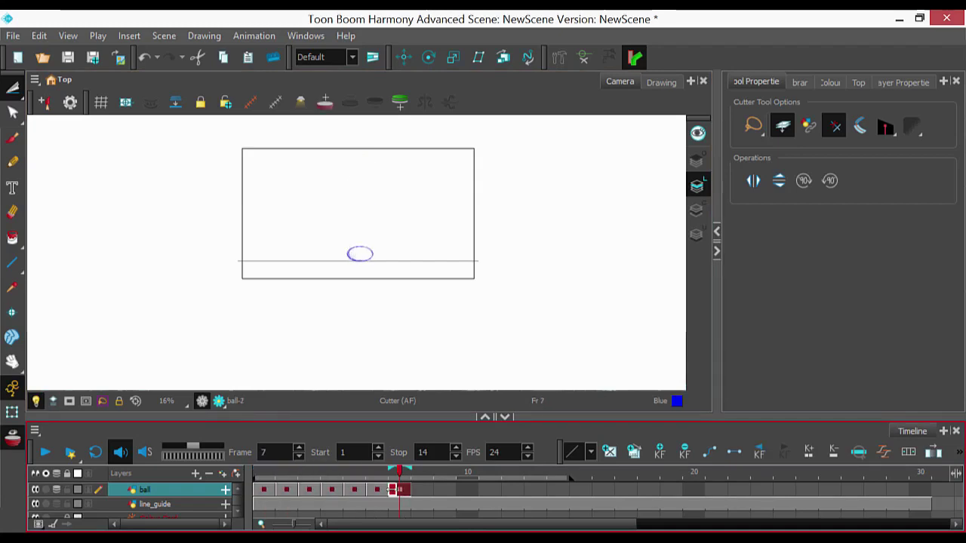
Step: Copy the stretched ball from frame 6 into frame 8 and the frame 5 ball into frame 9 to start the rise
left_click(378, 490)
left_click(416, 489)
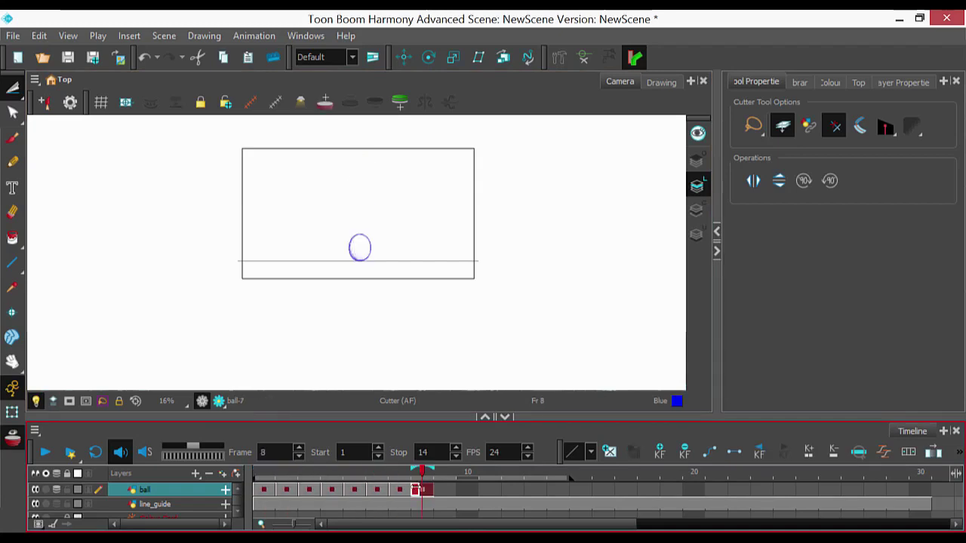
left_click(398, 490)
left_click(377, 490)
left_click(354, 490)
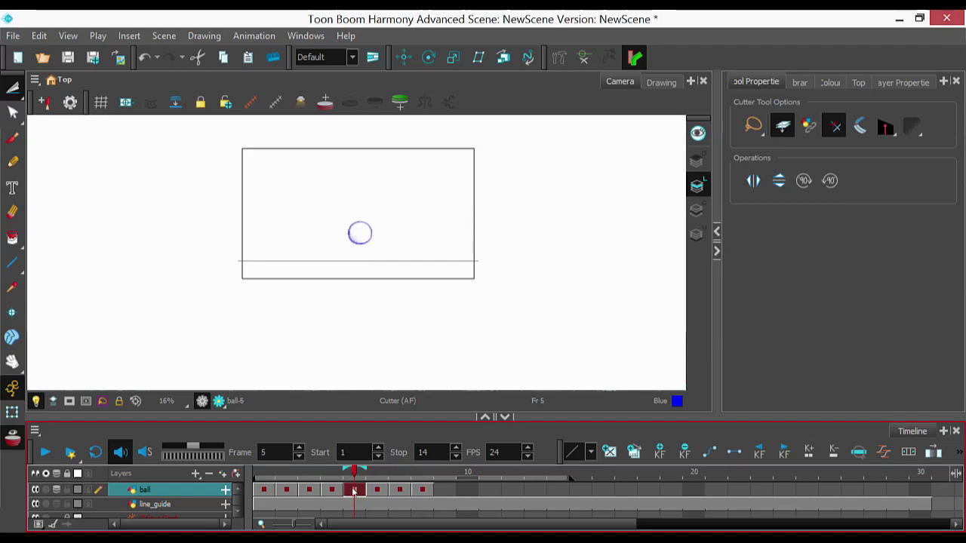
left_click(443, 490)
Step: Compare the falling drawings in frames 5 to 7 with the rising copies in frames 8 and 9
left_click(404, 490)
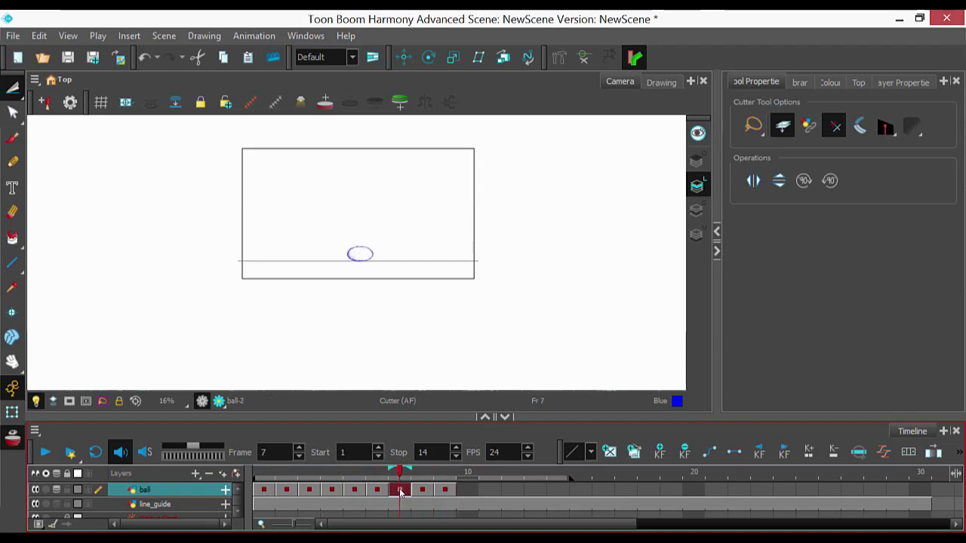
left_click(419, 490)
left_click(397, 491)
left_click(376, 491)
left_click(354, 490)
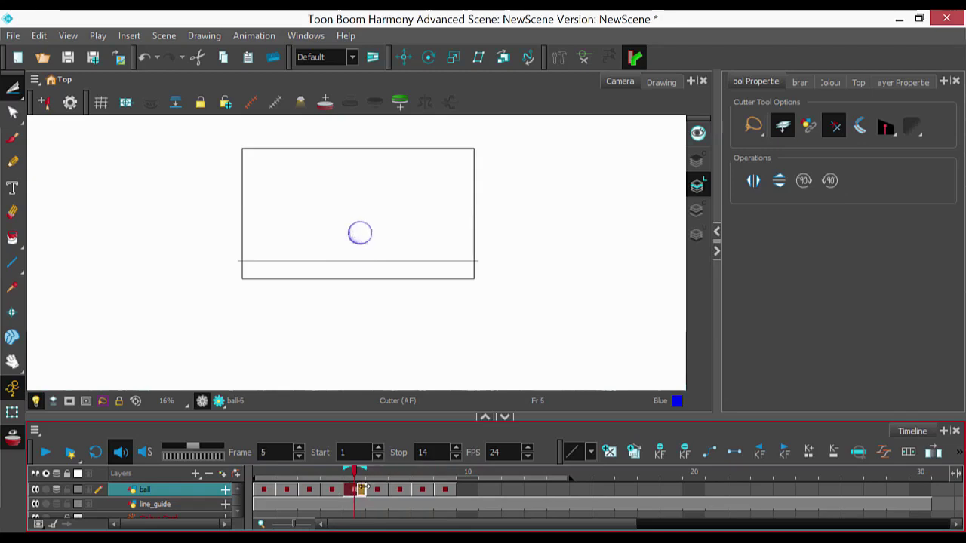
left_click(423, 491)
left_click(445, 489)
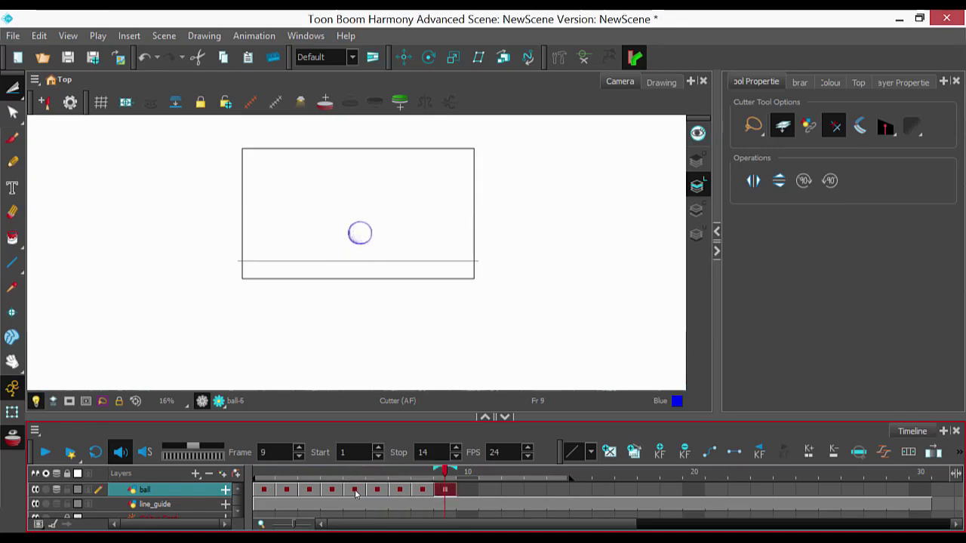
Step: Copy the midway ball drawing from frame 4 and paste it into frame 10
left_click(355, 490)
left_click(332, 490)
left_click(447, 492)
left_click(464, 491)
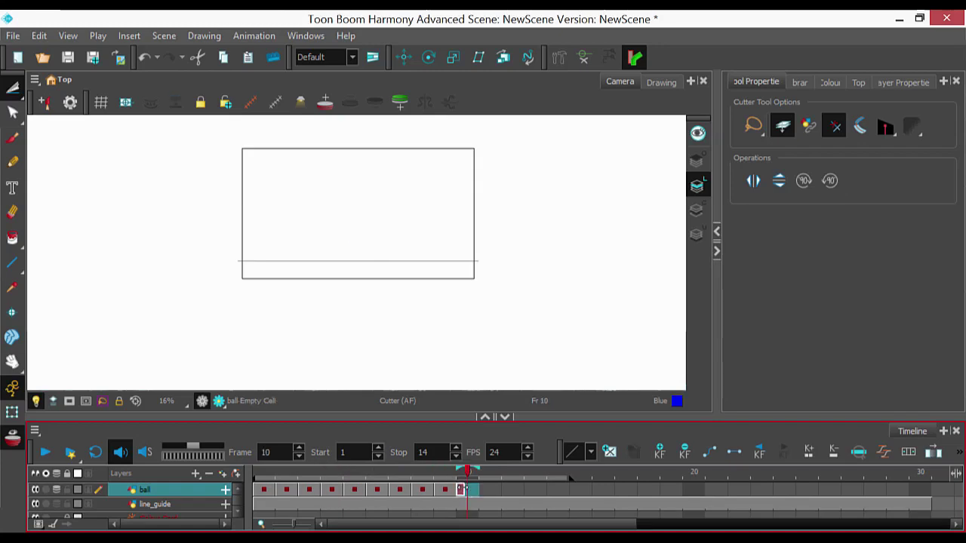
key("ctrl+v")
Step: Copy the ball drawing from frame 3 and place it in frame 11
left_click(354, 490)
left_click(333, 492)
left_click(309, 490)
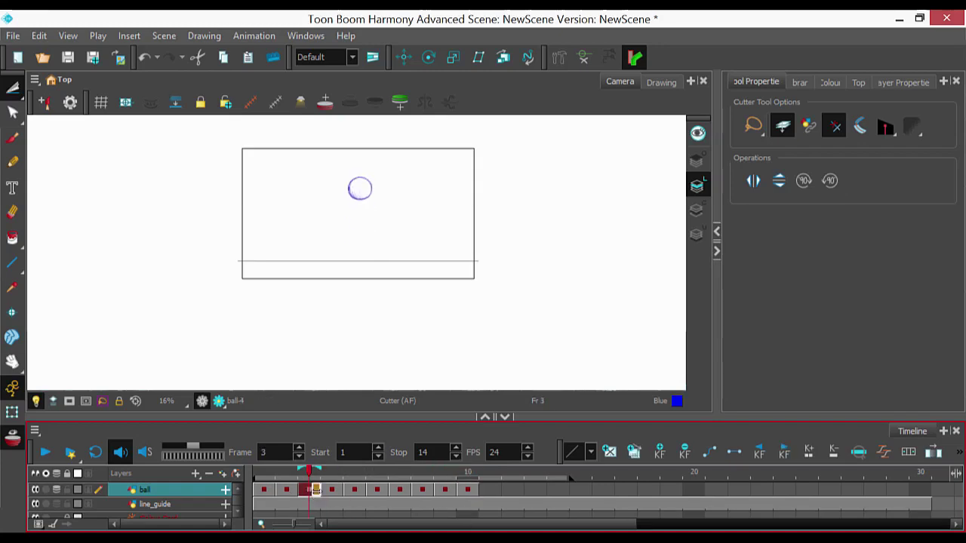
left_click(490, 491)
left_click(633, 452)
Step: Copy the ball drawing from frame 2 and place it in frame 12
left_click(332, 491)
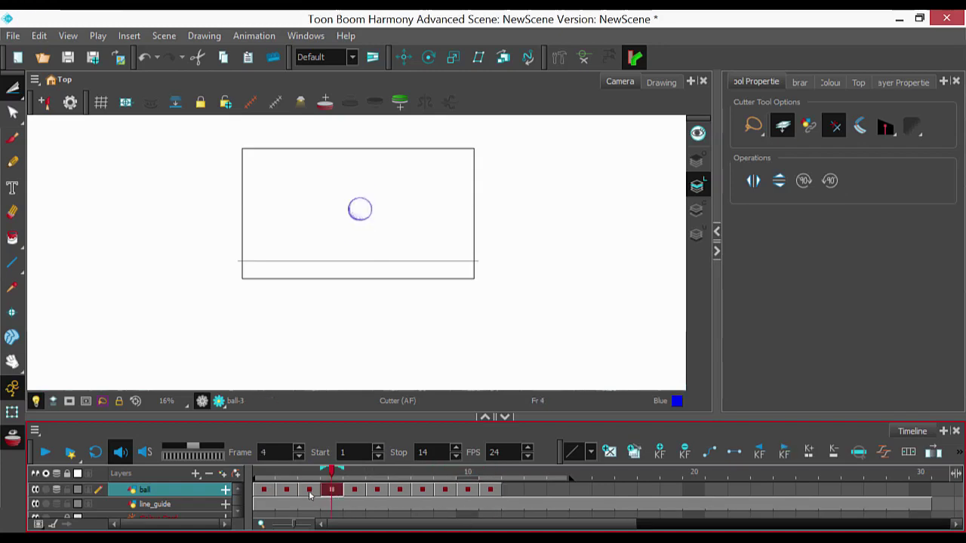
left_click(310, 489)
left_click(287, 491)
left_click(513, 491)
left_click(633, 452)
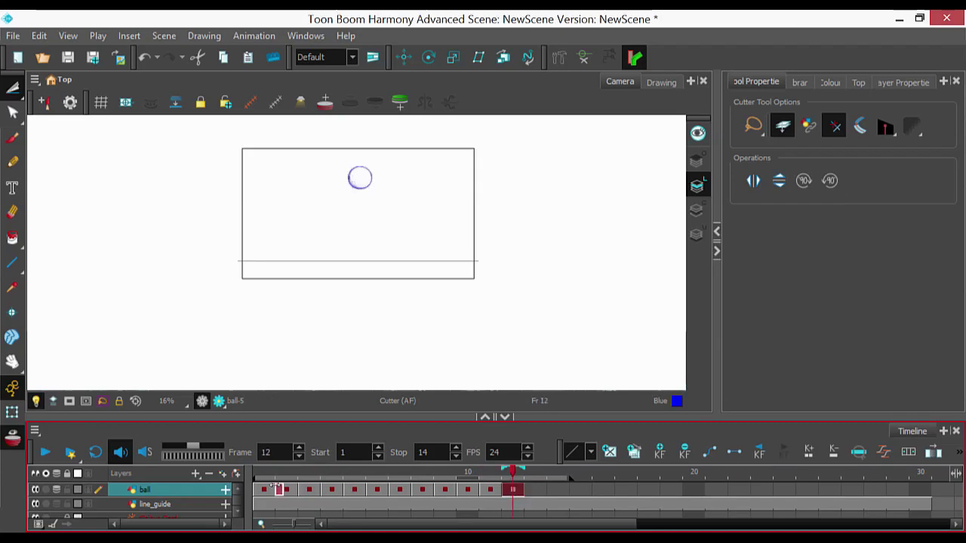
Step: Fill frame 13 with another copy of the frame 2 ball and end the playback range at frame 13
left_click(264, 490)
left_click(535, 492)
left_click_drag(528, 490, 529, 489)
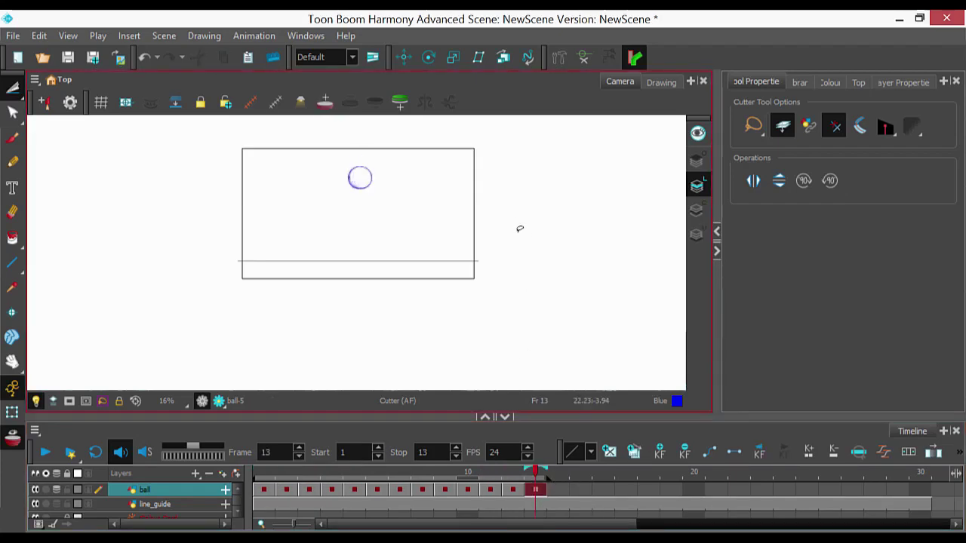
Step: Play the full bounce in a loop, stop it, and step from frame 1 to frame 2
left_click(44, 453)
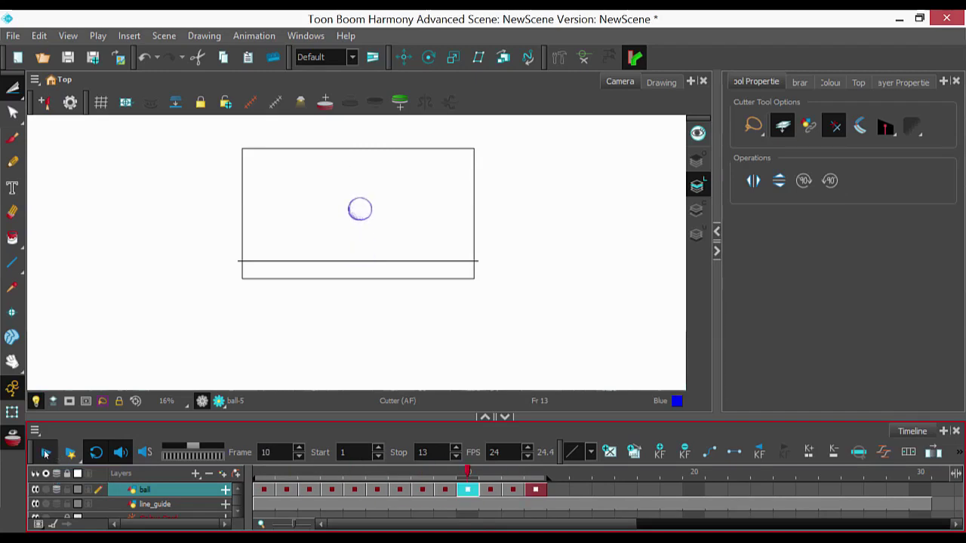
left_click(46, 453)
left_click(263, 489)
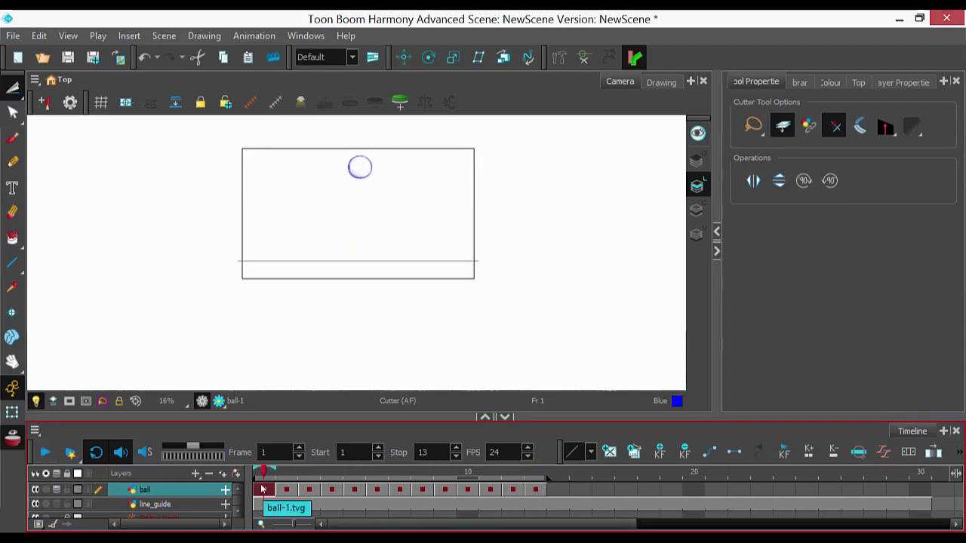
key("period")
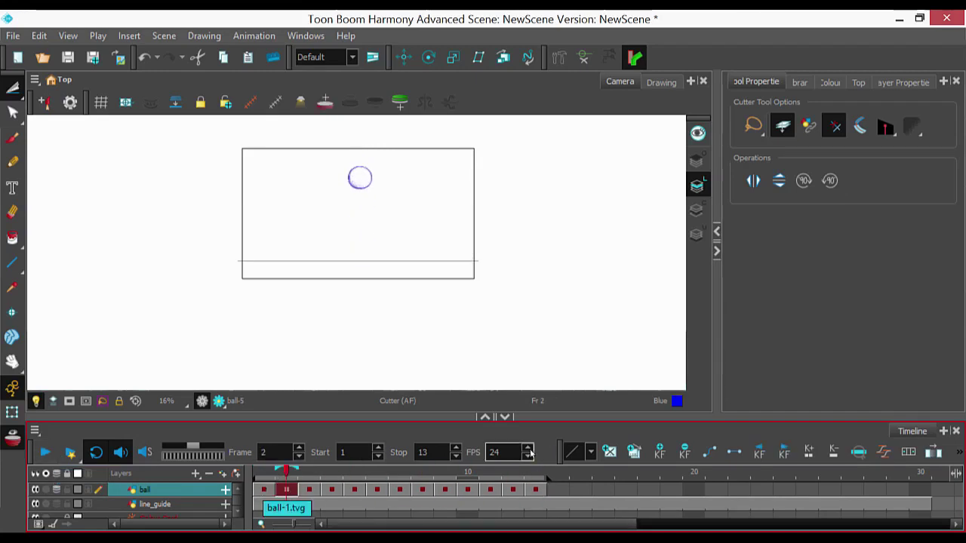
Step: Extend the playback range to frame 18 and shift the ball drawings from frame 2 onward one frame later, clearing frame 2
left_click_drag(549, 478, 660, 478)
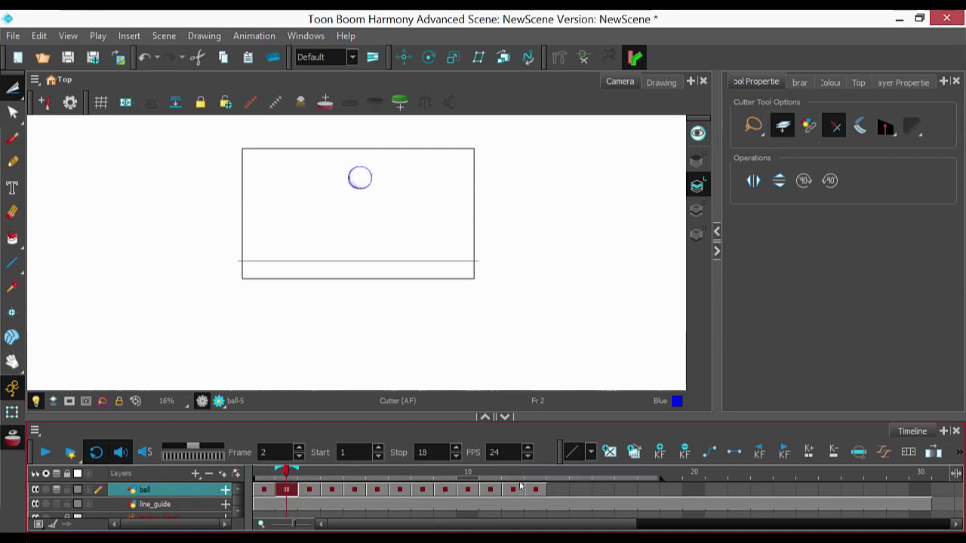
left_click(537, 493, "shift")
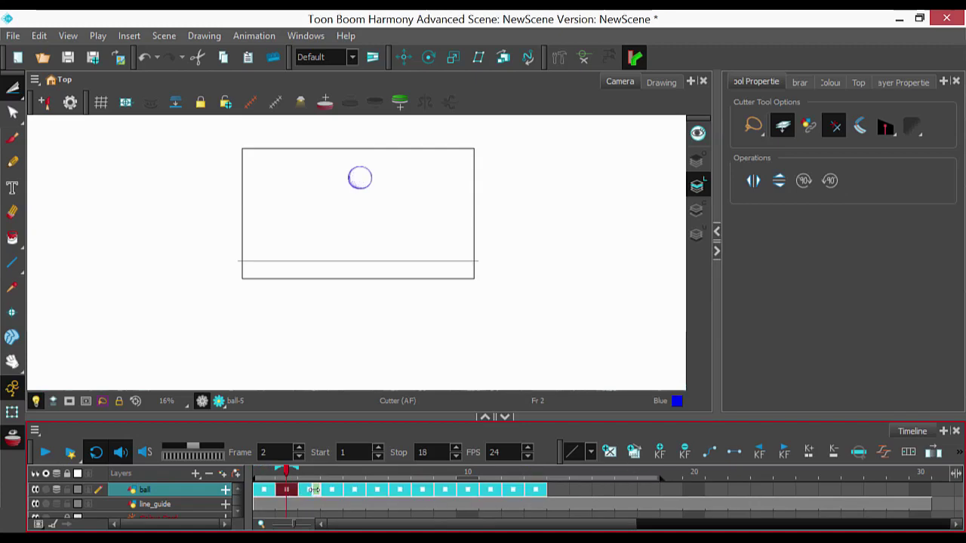
left_click(312, 491)
left_click(289, 492)
left_click(536, 493, "shift")
left_click_drag(294, 490, 310, 492)
left_click(286, 491)
key("Delete")
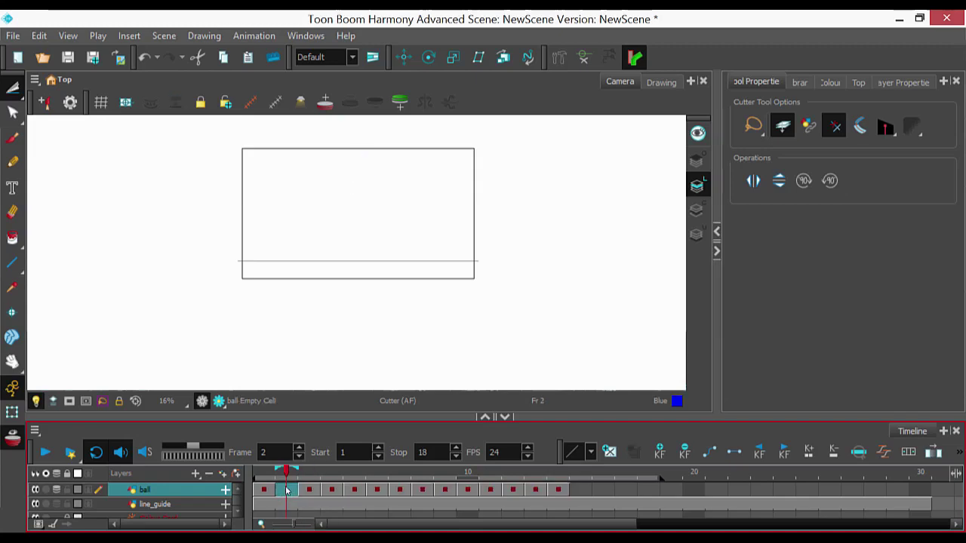
Step: Copy the ball from frame 1 into the empty frame 2 and show the previous and next drawings as onion skin
left_click(264, 489)
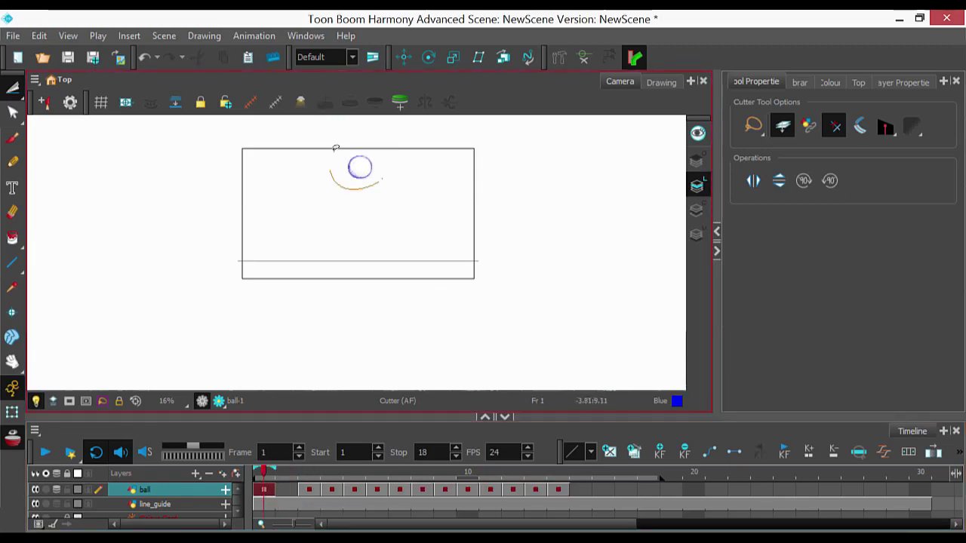
left_click_drag(336, 148, 386, 156)
key("ctrl+c")
left_click(288, 491)
key("ctrl+v")
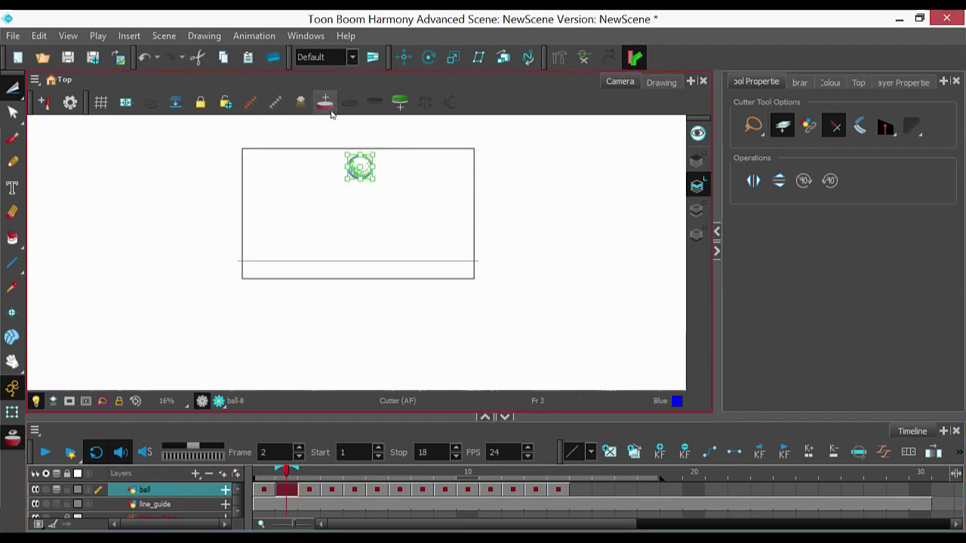
left_click(330, 110)
left_click(400, 105)
Step: Nudge the frame 2 ball downward until it sits midway between the balls in frames 1 and 3, and deselect it
scroll(402, 117, "up", 4)
left_click_drag(448, 127, 440, 320)
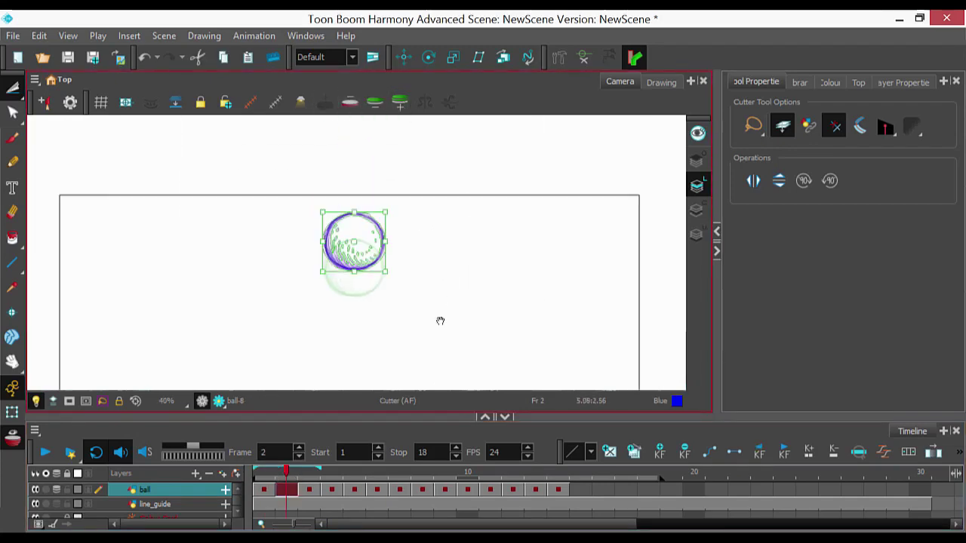
key("Down")
key("Down")
key("Down")
key("Down")
key("Down")
key("Down")
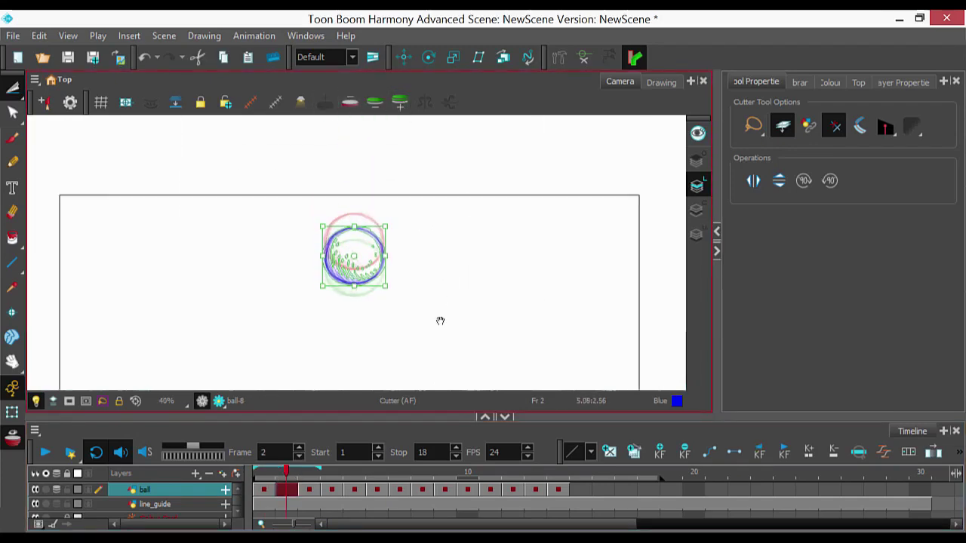
left_click(488, 255)
mouse_move(400, 275)
left_mouse_down()
mouse_move(378, 297)
mouse_move(404, 240)
left_mouse_up()
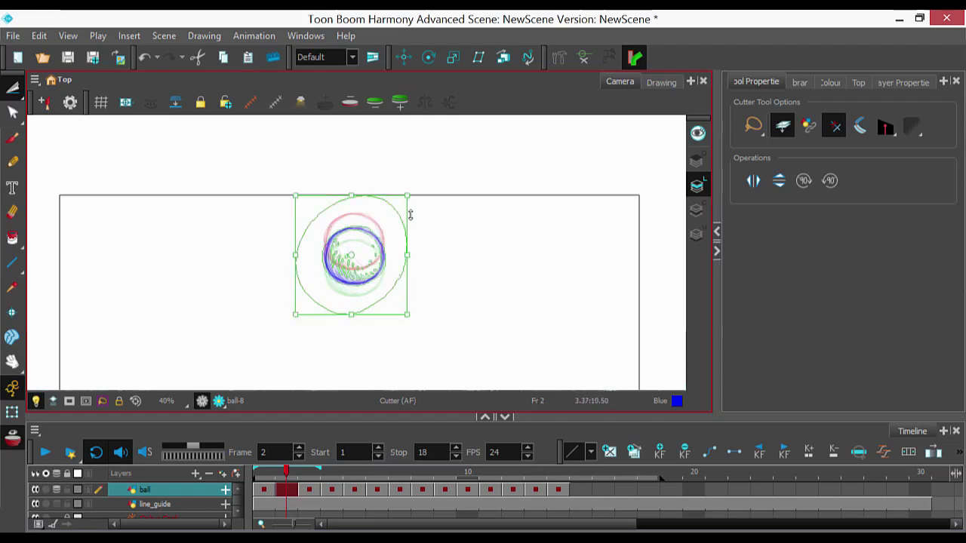
left_click(433, 228)
scroll(424, 225, "down", 3)
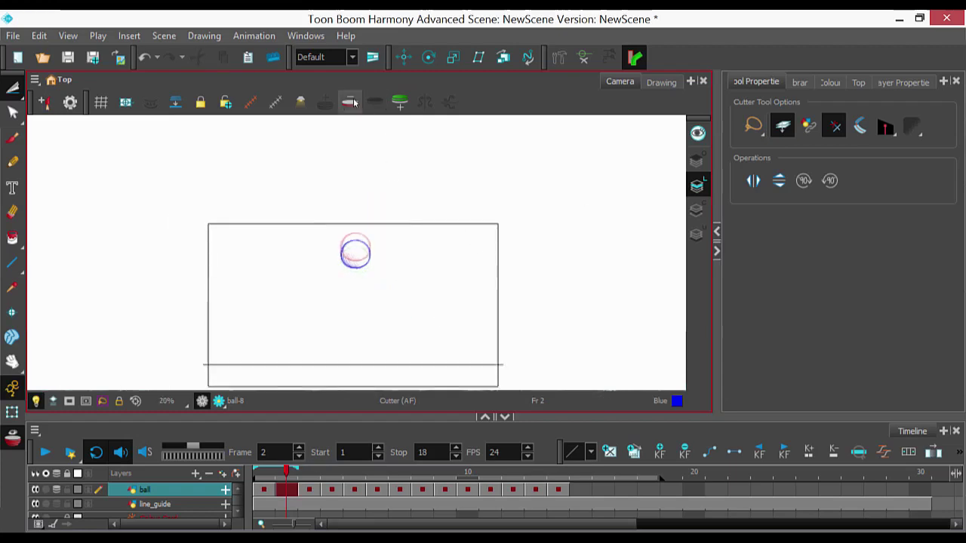
Step: Hide the onion skin and step forward from frame 2 to frame 14 to check the ball's motion
key("1")
key("period")
key("period")
key("period")
key("period")
key("period")
key("period")
key("period")
key("period")
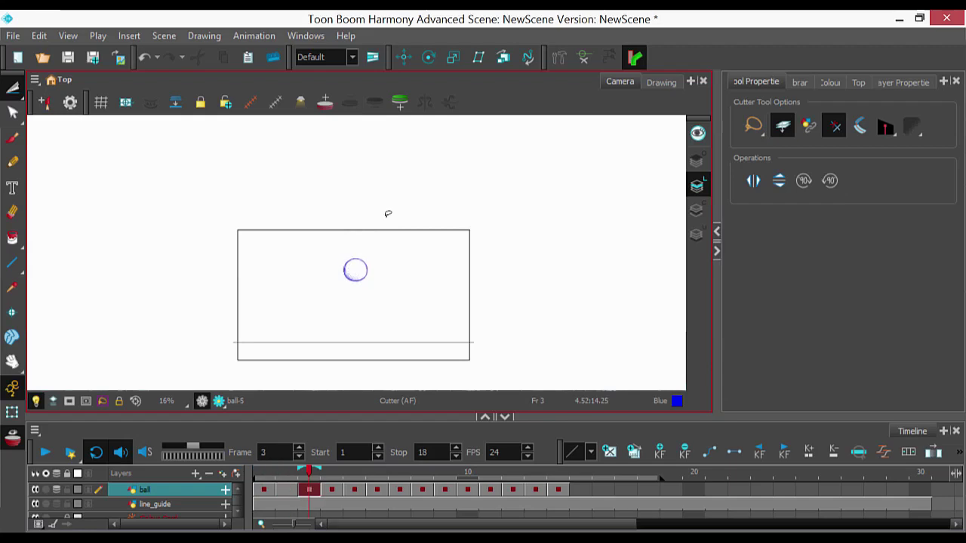
key("period")
key("period")
key("period")
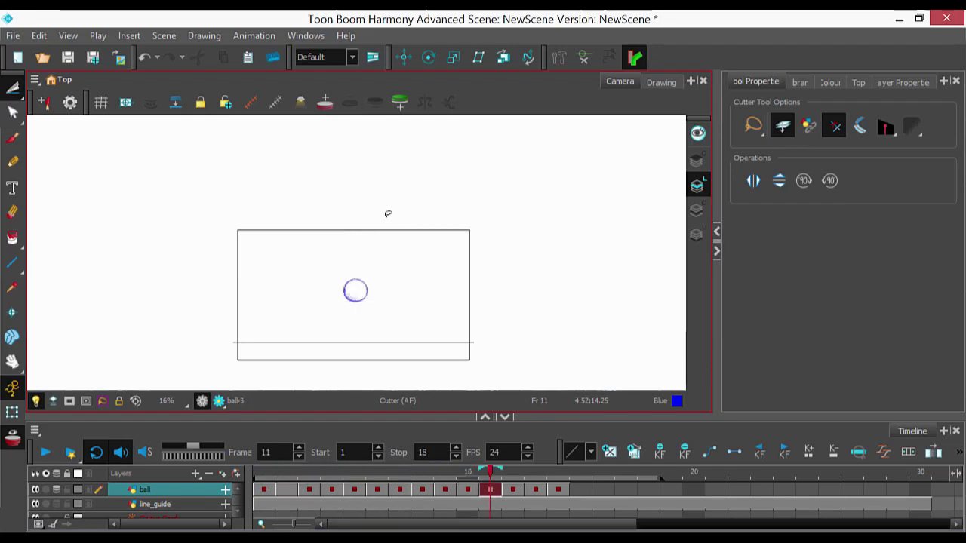
key("period")
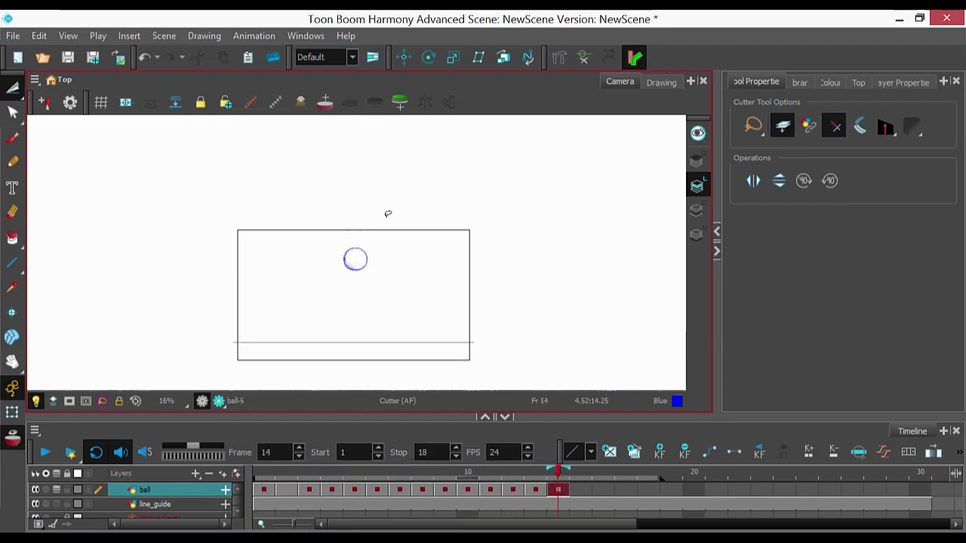
Step: Compare the last frames and remove the duplicate ball drawing from frame 14
key("comma")
key("comma")
key("period")
left_click(559, 491)
left_click(535, 491)
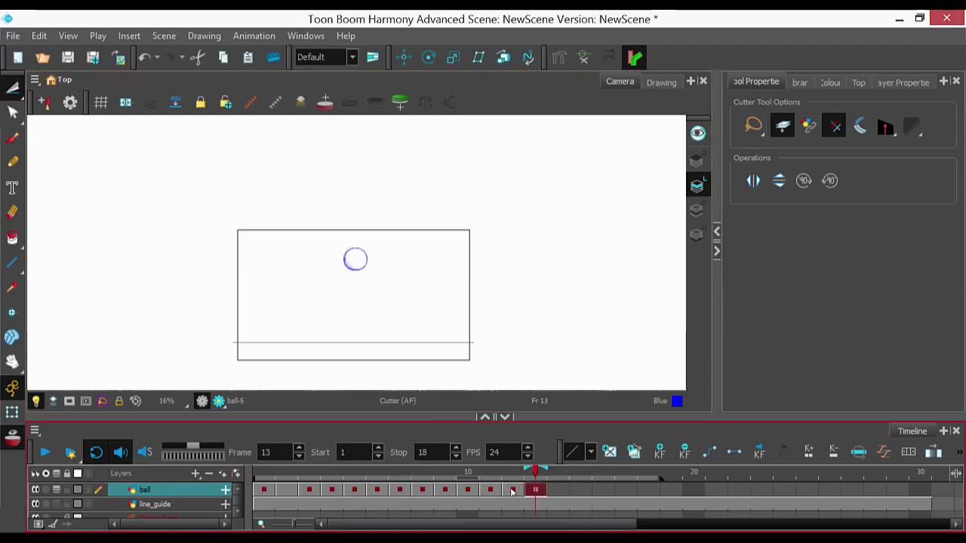
Step: Try to insert an in-between by shifting the last drawing to frame 14 and pasting the copied ball into frame 13 with onion skin
left_click_drag(548, 495, 558, 494)
left_click(535, 494)
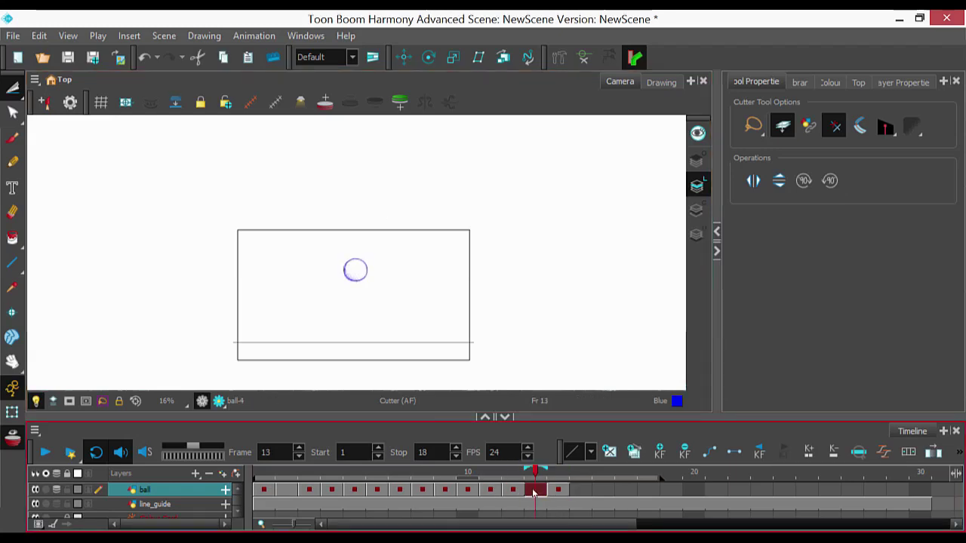
key("Delete")
left_click(481, 248)
key("ctrl+v")
left_click(325, 103)
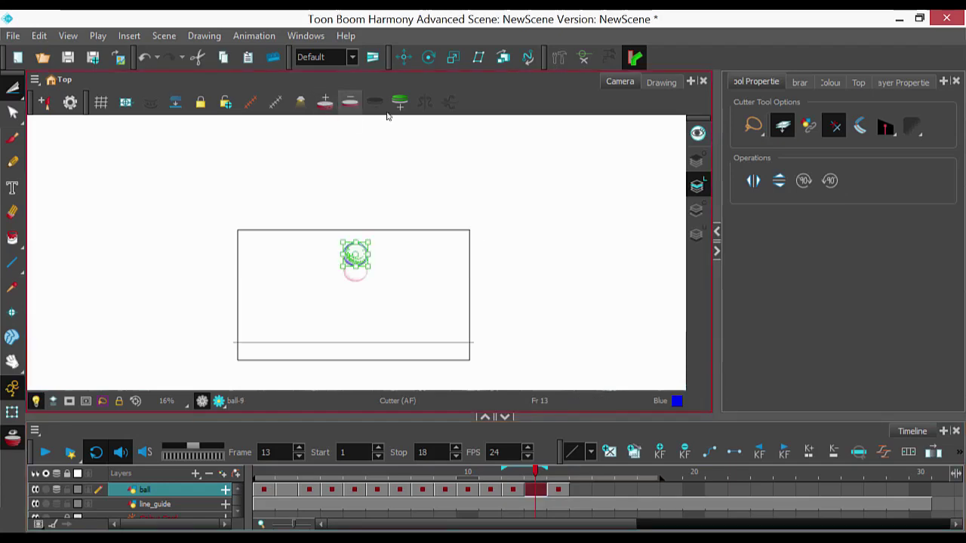
left_click(399, 107)
key("2")
key("2")
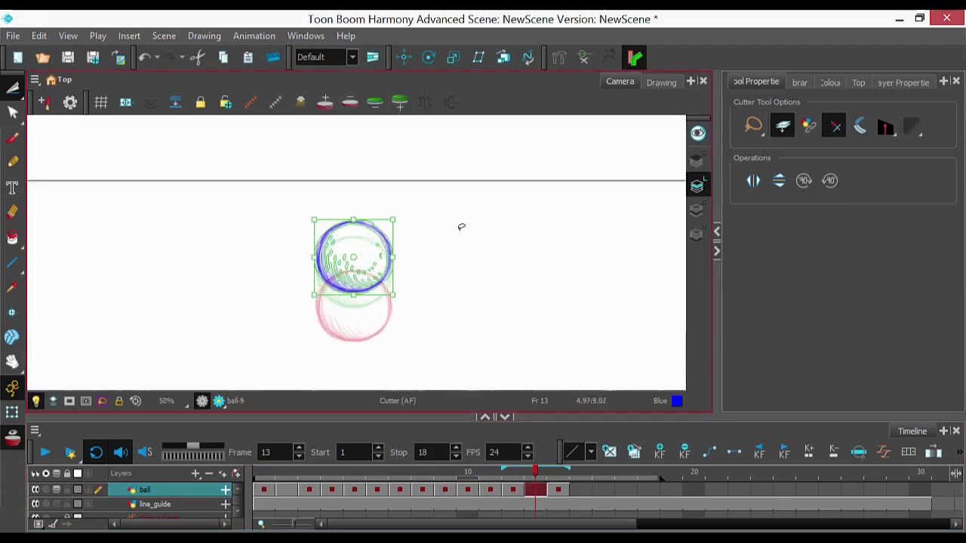
key("1")
Step: Delete the pasted ball from frame 13, move the frame 14 drawing back to frame 13, and clear frame 14
left_click(537, 491)
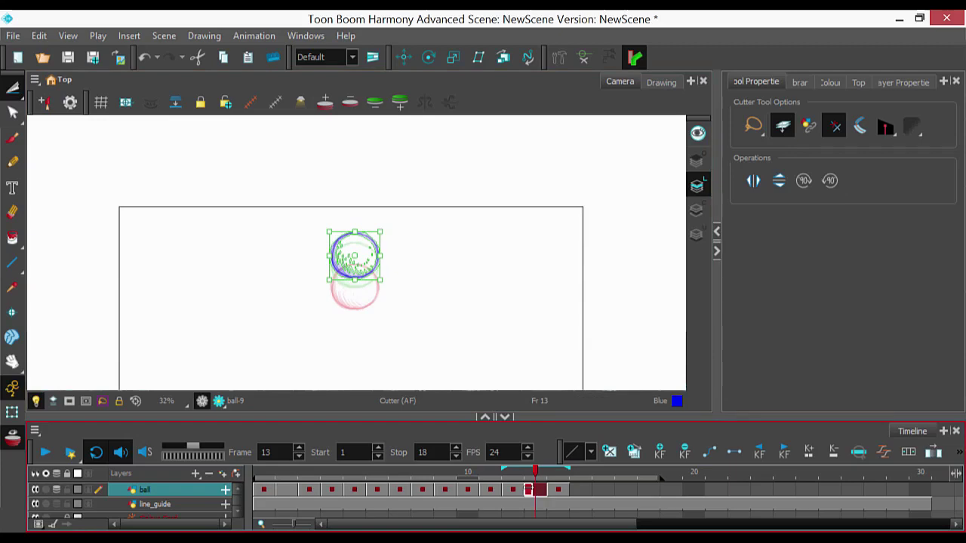
key("Delete")
left_click(556, 490)
left_click_drag(555, 490, 536, 490)
scroll(539, 370, "down", 1)
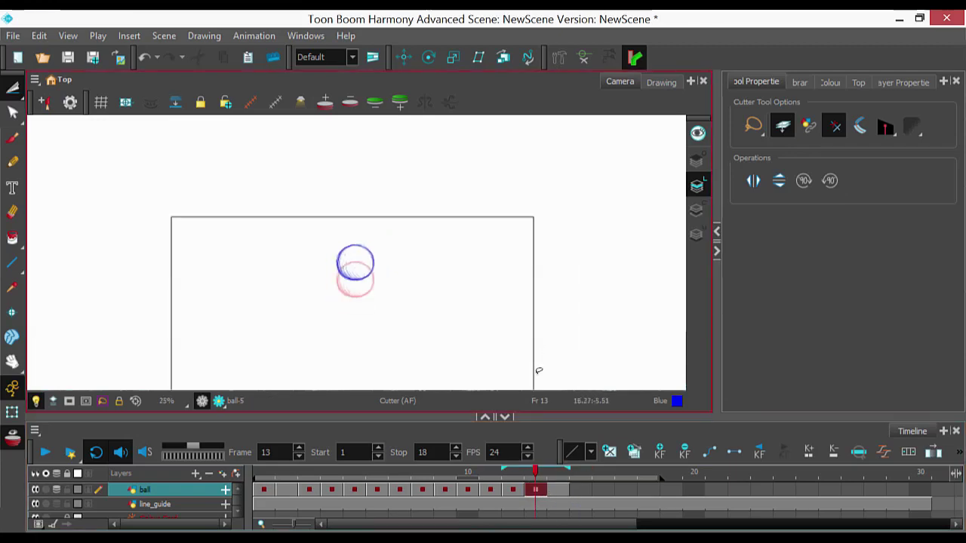
left_click(557, 491)
key("Delete")
key("comma")
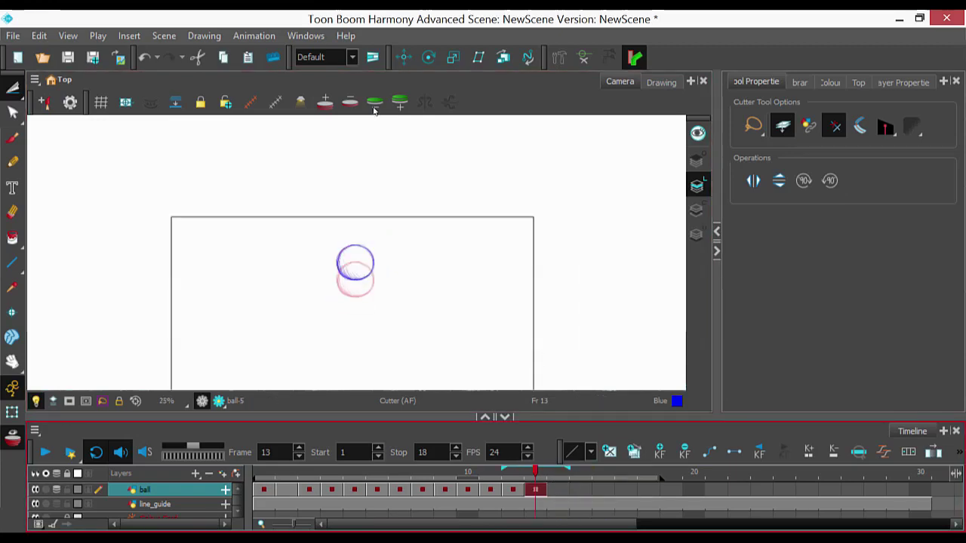
Step: Compare the rising ball's spacing up to frame 13 by stepping through the frames with previous and next drawings shown as onion skin
left_click(373, 106)
scroll(373, 136, "down", 2)
key("comma")
key("comma")
key("comma")
key("comma")
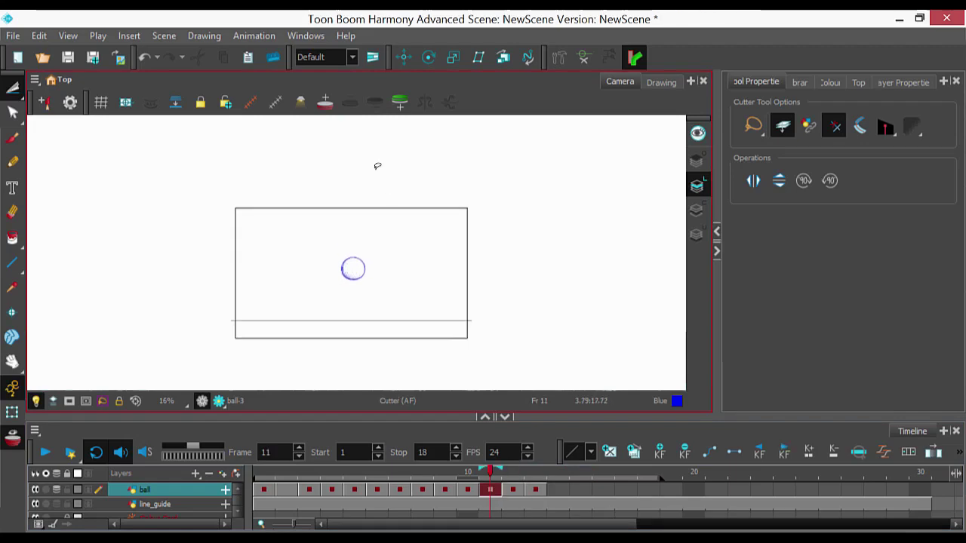
key("period")
left_click(398, 102)
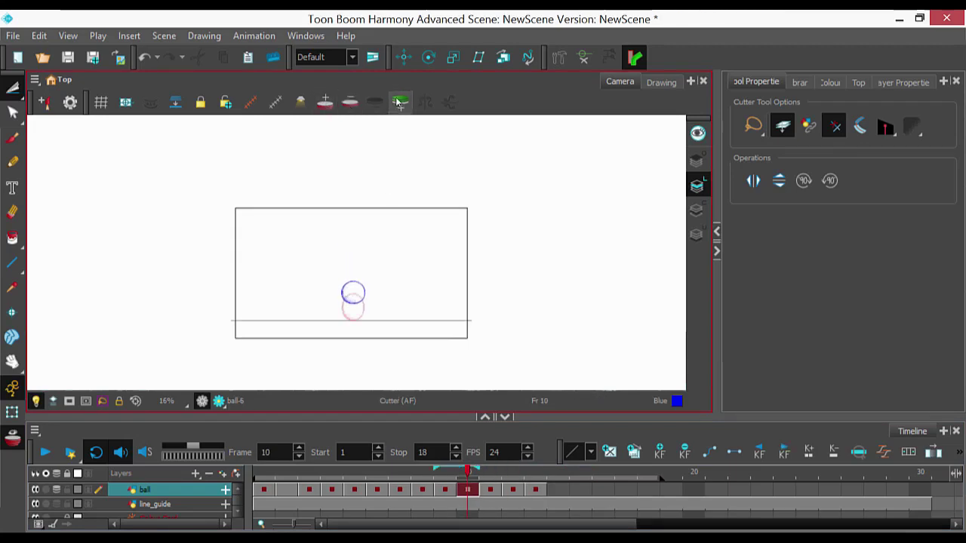
key("comma")
key("period")
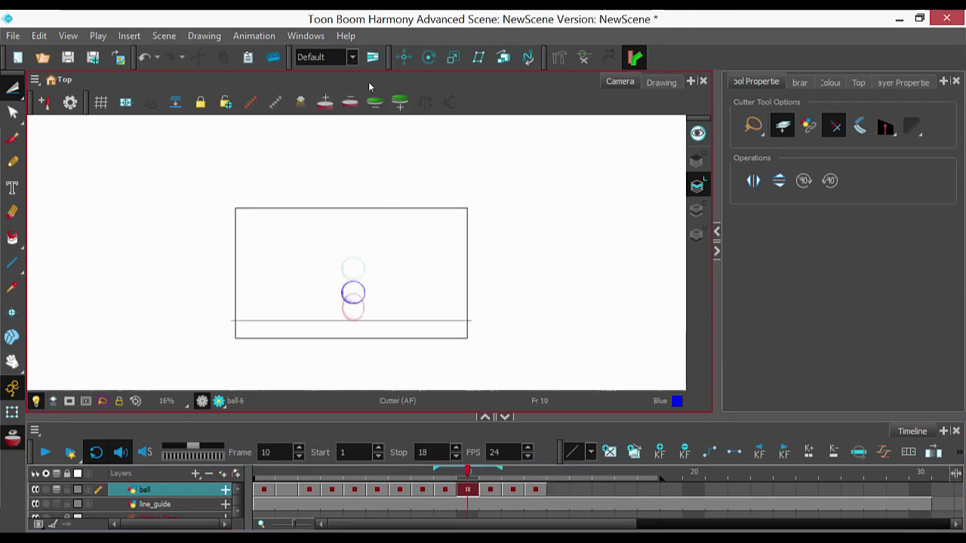
key("period")
key("period")
key("period")
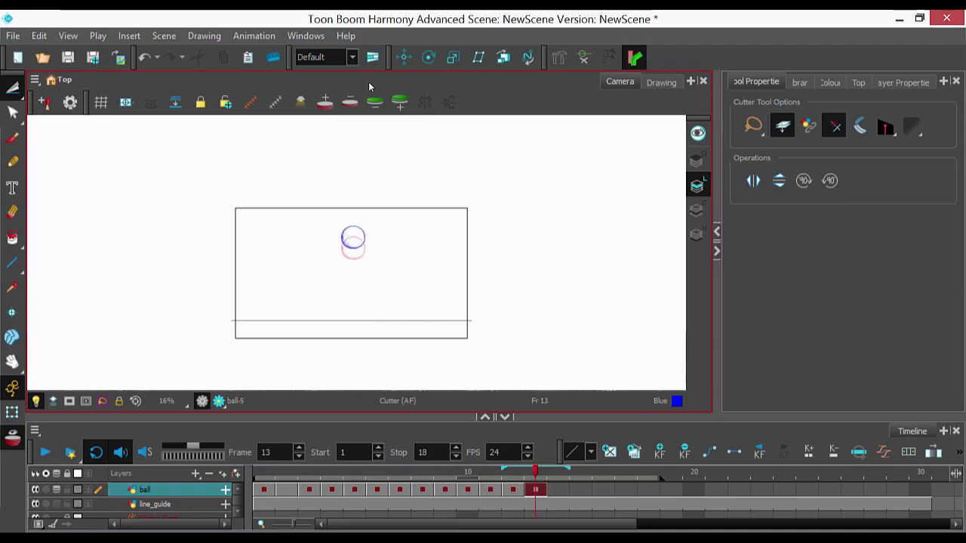
Step: Copy the top ball drawing from frame 1 and place it in the empty frame 14
key("comma")
key("comma")
key("comma")
key("comma")
key("comma")
key("comma")
key("comma")
key("comma")
key("comma")
key("comma")
key("comma")
key("comma")
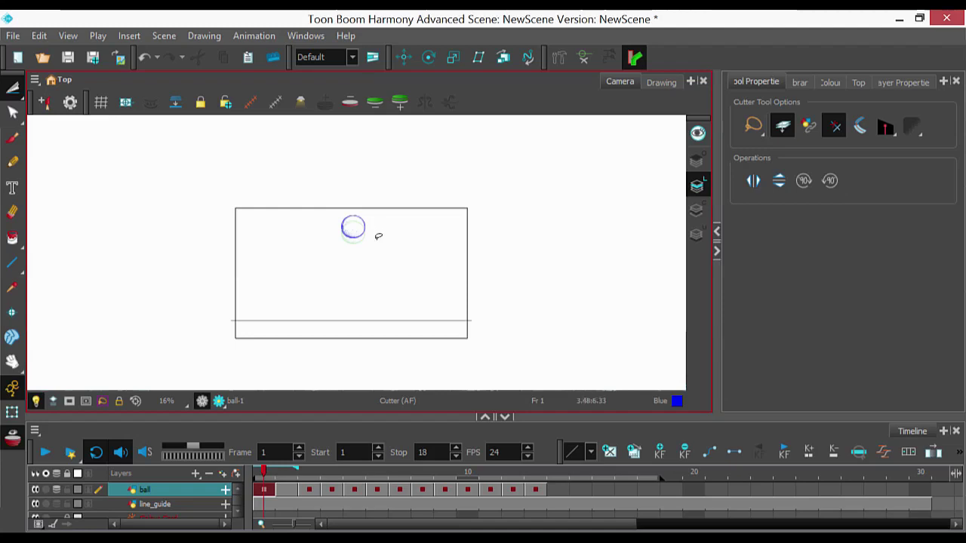
left_click_drag(378, 237, 388, 242)
key("ctrl+c")
left_click(541, 490)
key("ctrl+v")
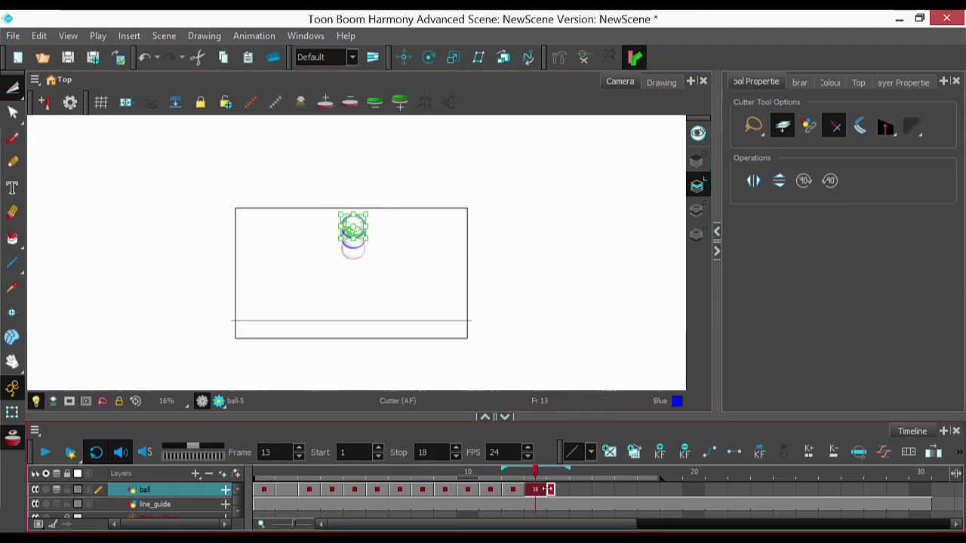
key("Escape")
left_click(556, 489)
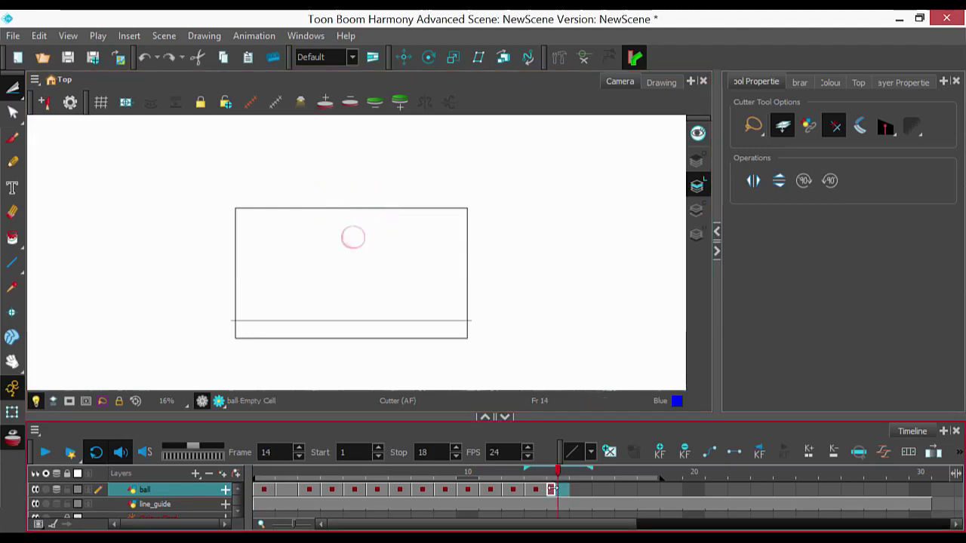
key("ctrl+v")
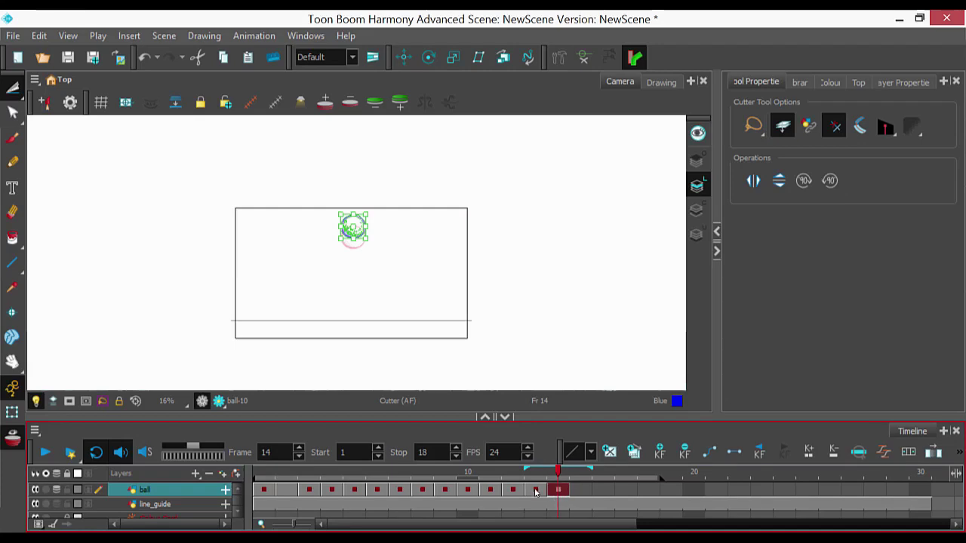
Step: Hide the onion skin and step backward from frame 14 to frame 1 to review the bounce
left_click(536, 490)
left_click(557, 492)
left_click(375, 102)
left_click(350, 102)
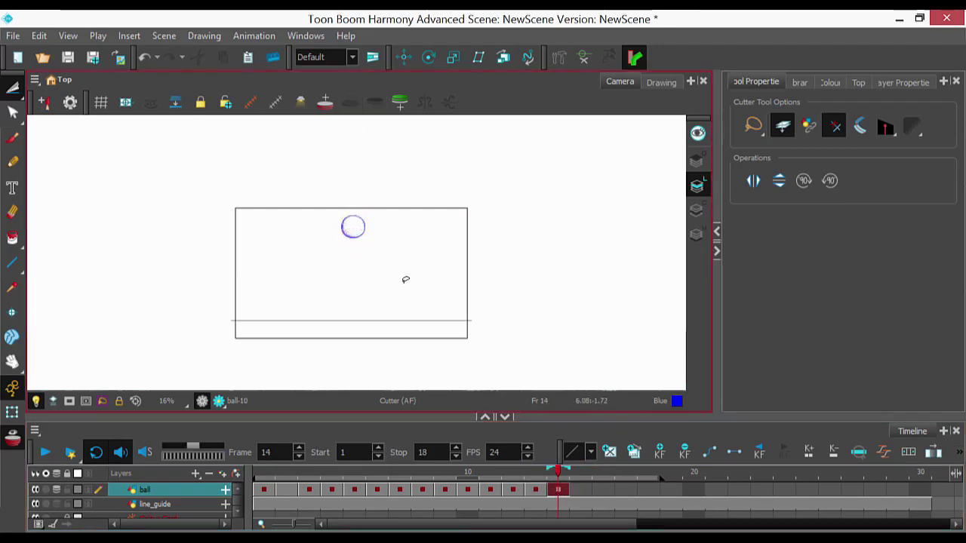
key("comma")
key("period")
key("comma")
key("comma")
key("comma")
key("comma")
key("comma")
key("comma")
key("comma")
key("comma")
key("comma")
key("comma")
key("comma")
key("comma")
key("comma")
key("comma")
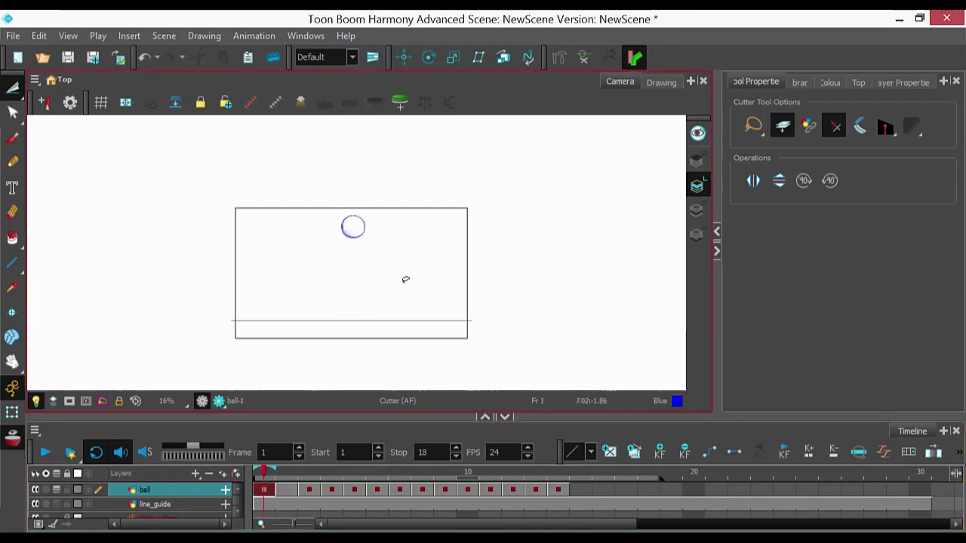
Step: Copy the frame 2 ball, shift the last drawing to frame 15, and paste the copy into frame 14, checking it with onion skin
key("period")
mouse_move(381, 234)
left_mouse_down()
mouse_move(378, 253)
mouse_move(383, 238)
left_mouse_up()
left_click(559, 491)
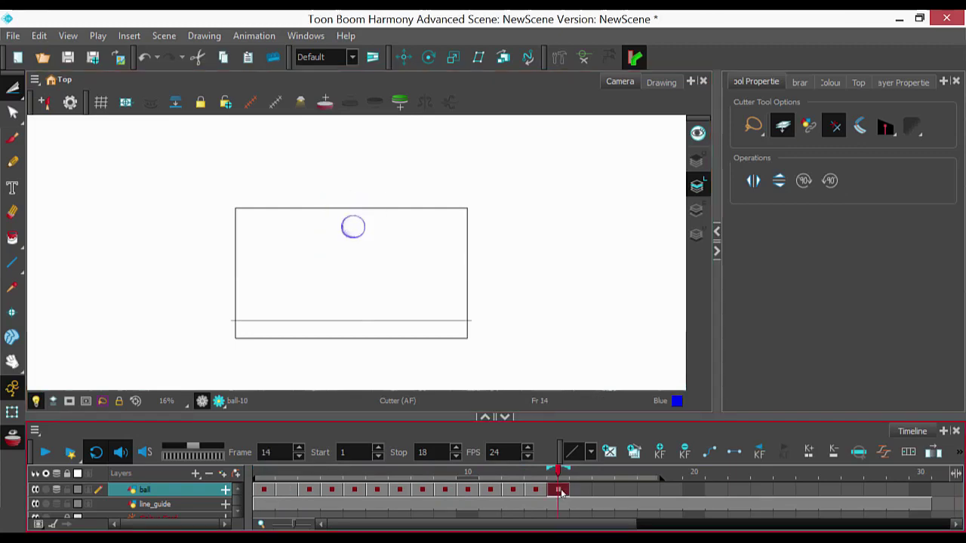
left_click_drag(573, 492, 579, 492)
left_click(559, 492)
key("Delete")
left_click(538, 364)
key("ctrl+v")
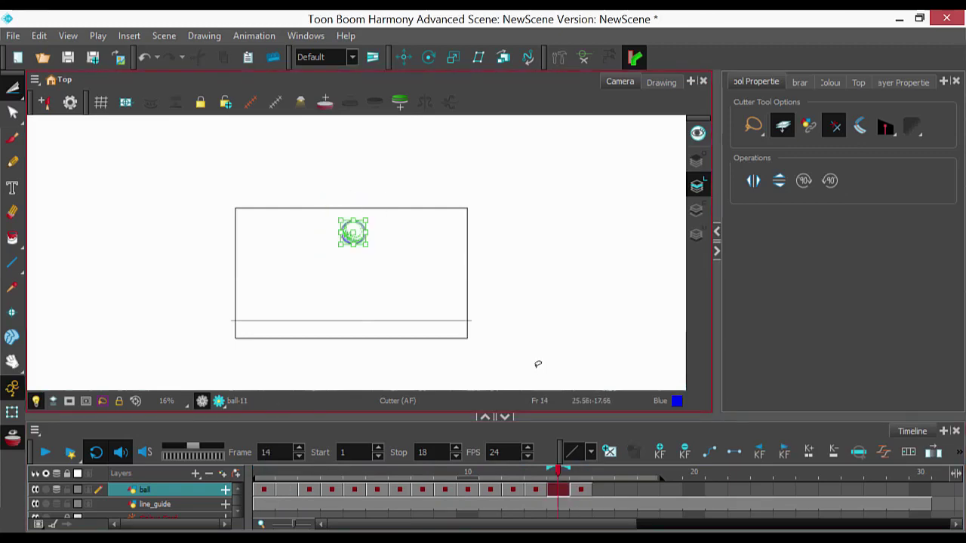
left_click(400, 105)
left_click(327, 105)
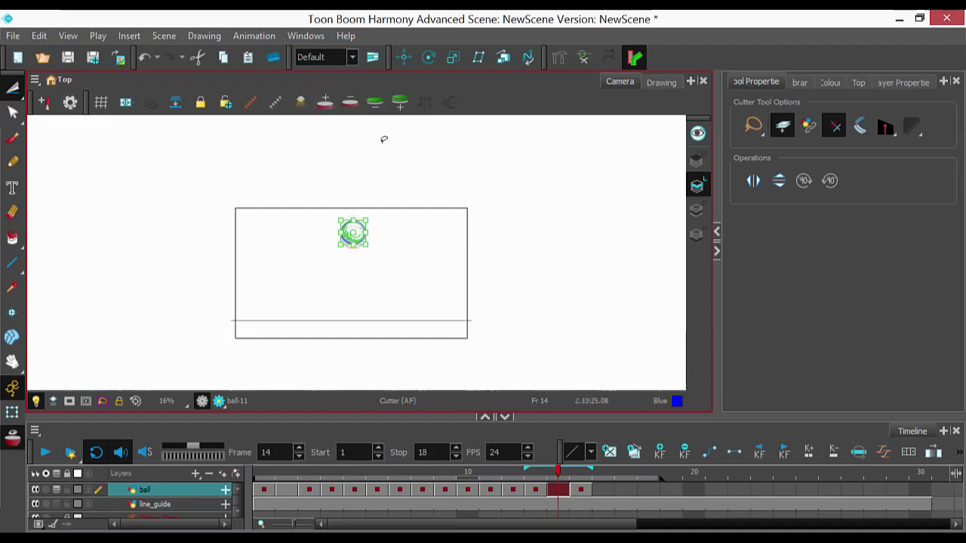
left_click(419, 156)
Step: End the playback range at frame 15, play the bounce in a loop without onion skin, and stop it
left_click(582, 492)
left_click(581, 491)
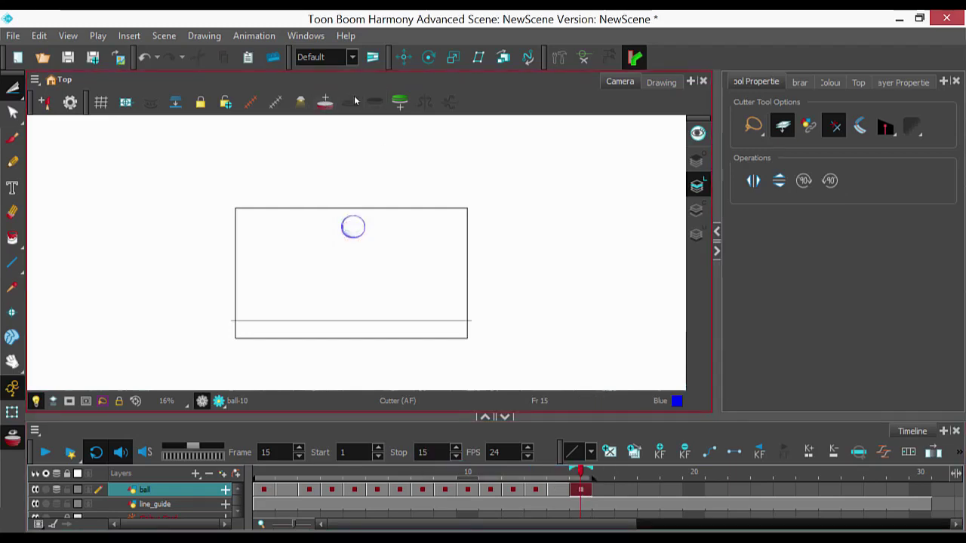
left_click(45, 452)
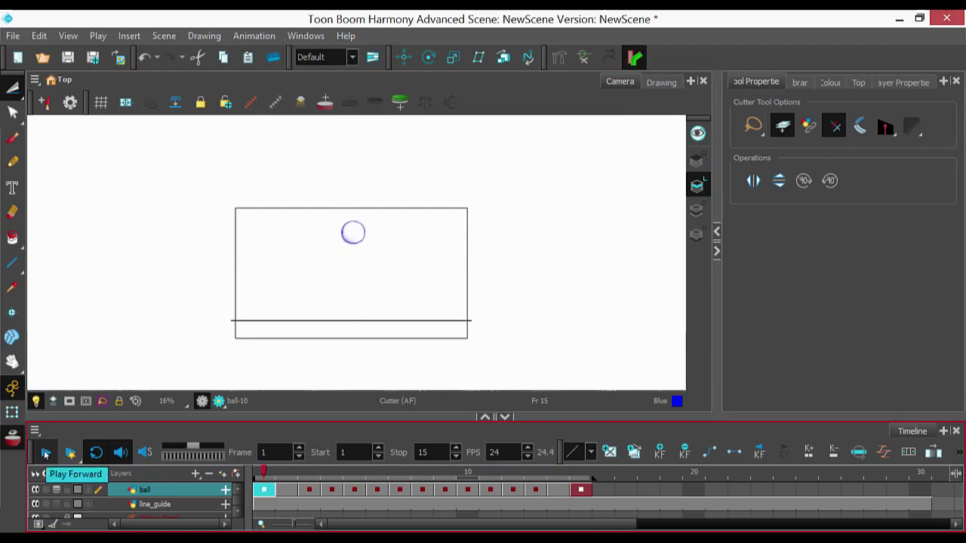
left_click(53, 453)
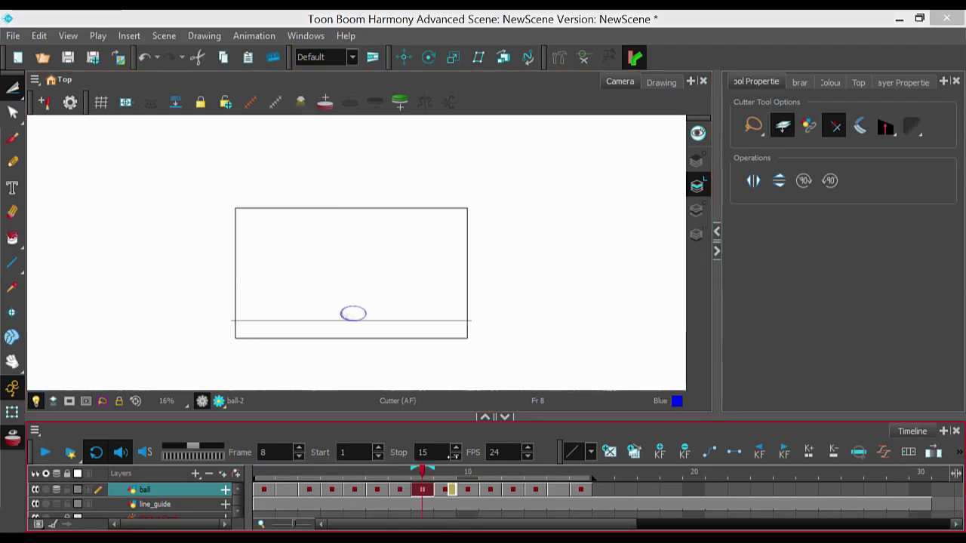
Step: Step through frames 1 to 9 to review the ball's fall, squash and rebound
left_click(354, 492)
key("comma")
key("comma")
key("comma")
key("comma")
key("period")
key("period")
key("period")
key("period")
key("period")
key("period")
key("period")
key("period")
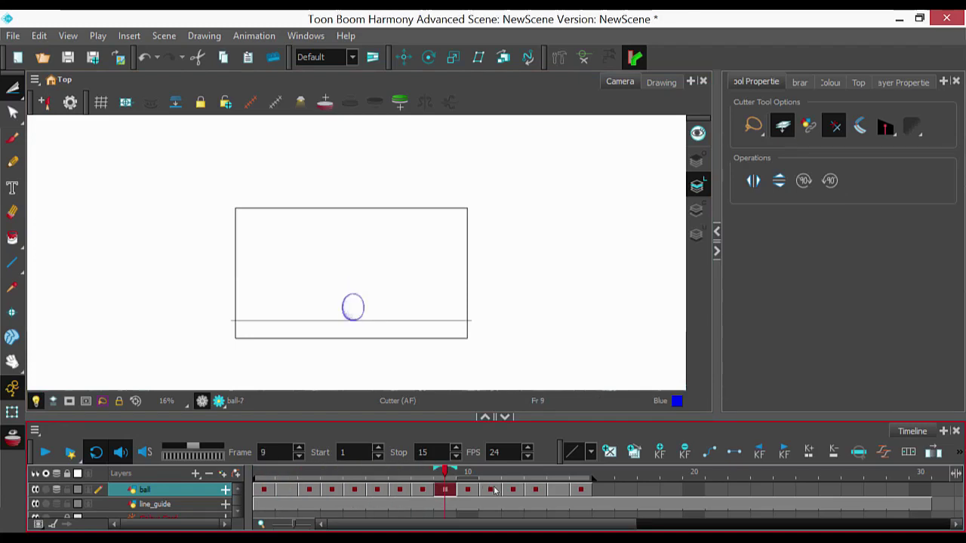
Step: End the playback range at frame 17 and free frame 9 by shifting its drawing and all following ones one frame
left_click_drag(578, 489, 354, 490)
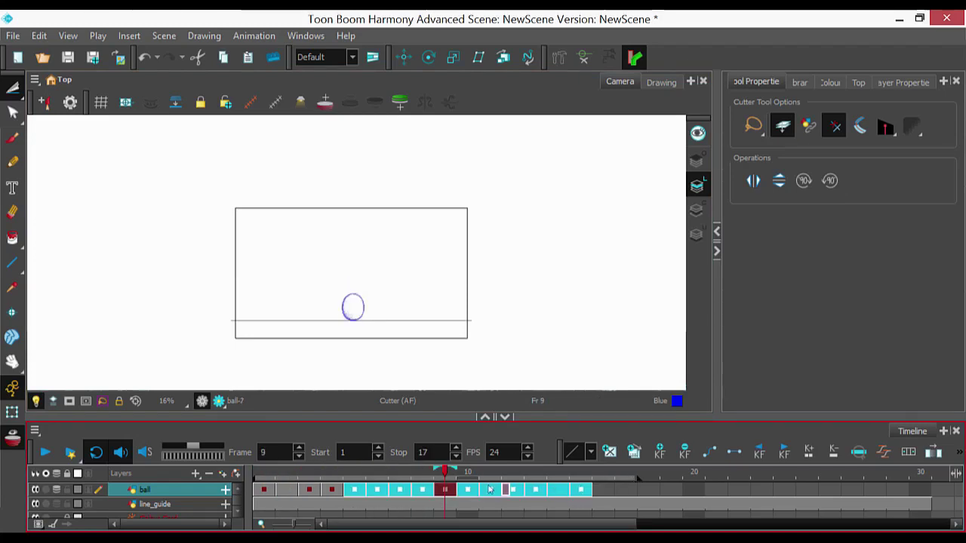
left_click(446, 489)
left_click_drag(580, 489, 461, 492)
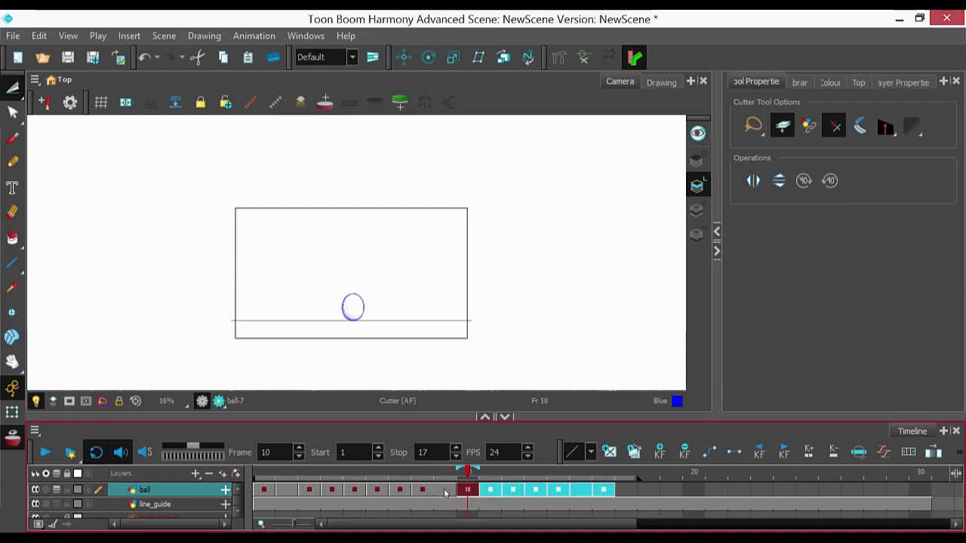
left_click(446, 492)
key("Delete")
left_click(425, 492)
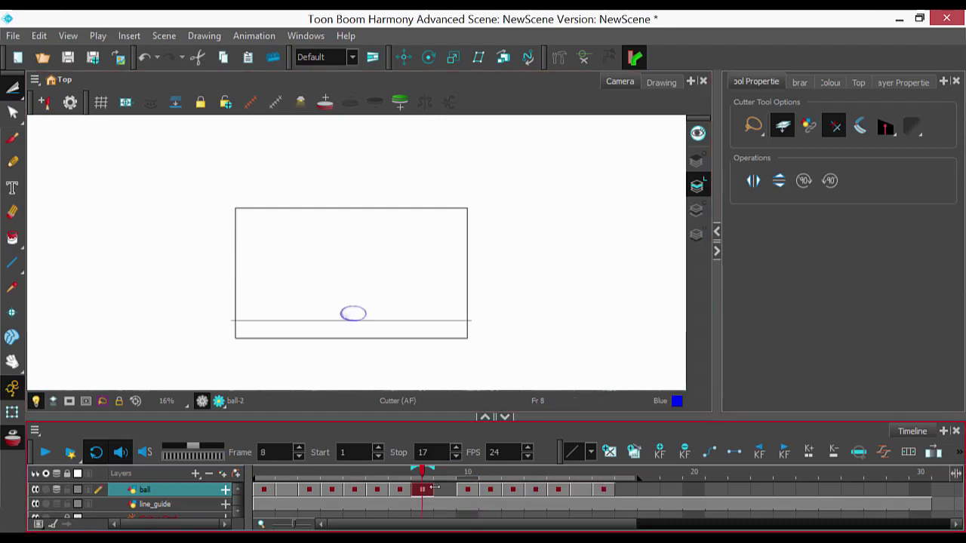
Step: Copy the squashed ball drawing from frame 8 and paste it into the empty frame 9
left_click(467, 490)
left_click(423, 489)
left_click(400, 490)
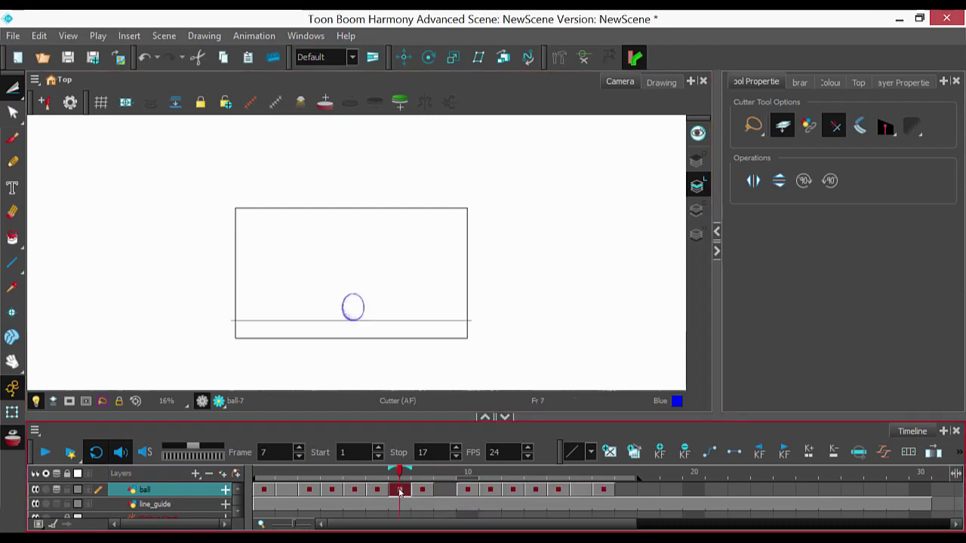
left_click(423, 491)
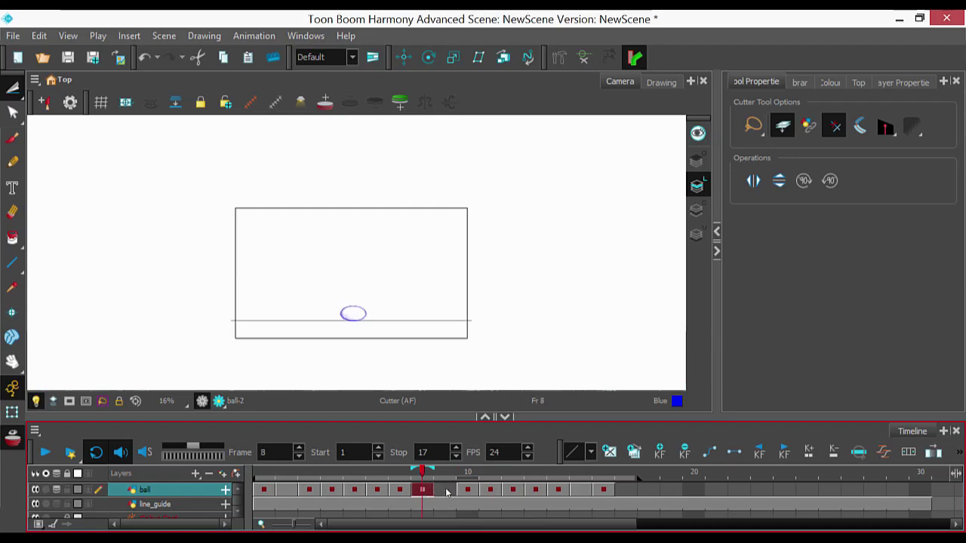
left_click_drag(362, 317, 407, 321)
left_click(444, 491)
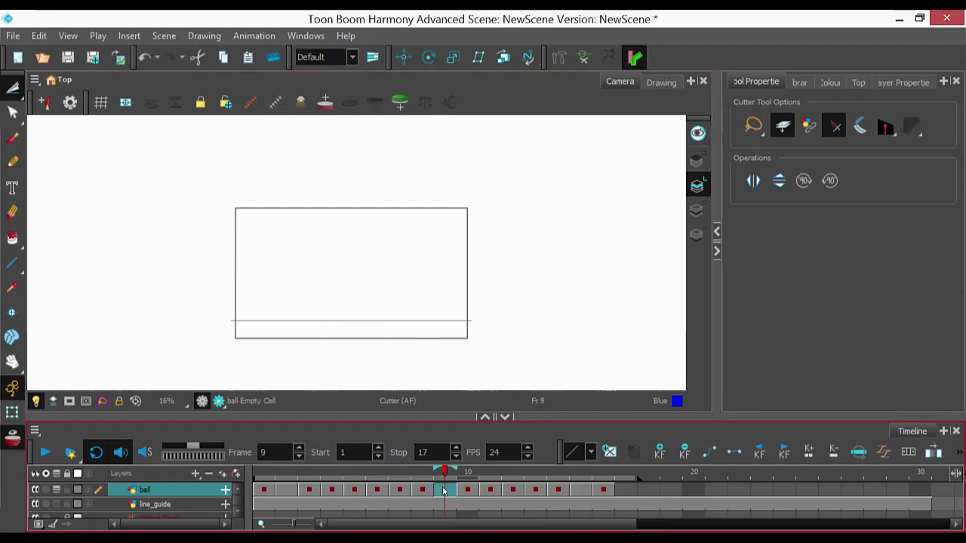
key("ctrl+v")
Step: Flatten the frame 9 ball further and widen it slightly against the ground line, using onion skin as reference
left_click(325, 103)
scroll(444, 276, "up", 4)
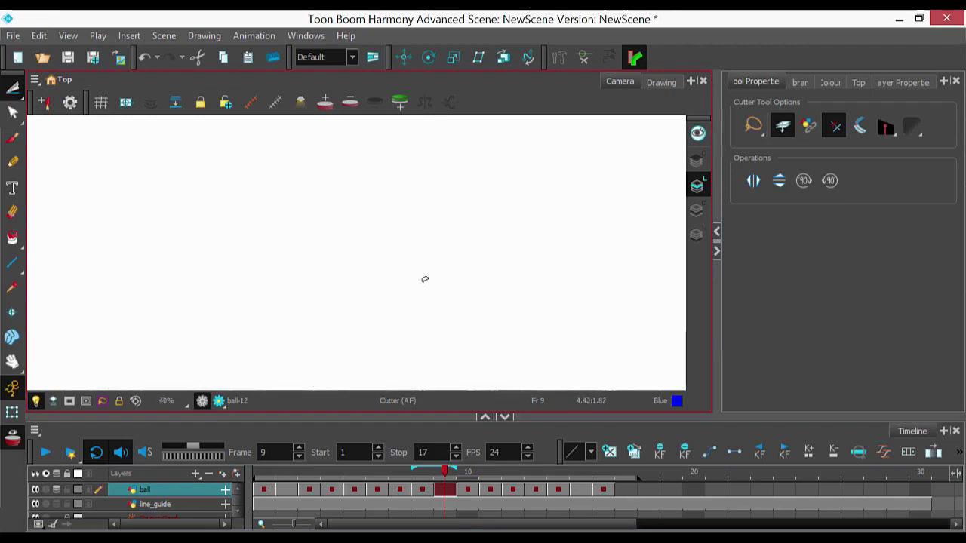
scroll(424, 280, "up", 1)
key("space")
left_click_drag(416, 321, 483, 174)
scroll(455, 209, "up", 1)
left_click(433, 275)
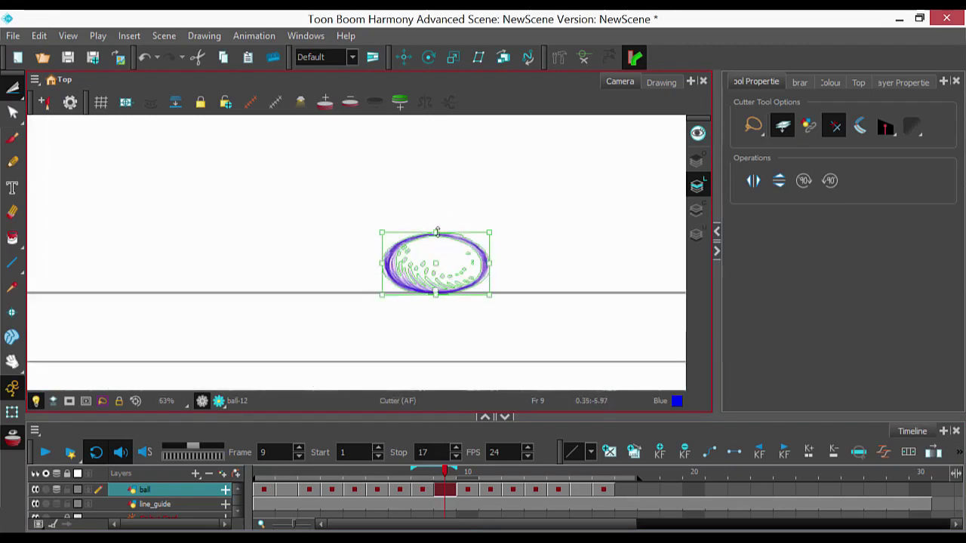
left_click_drag(436, 231, 436, 244)
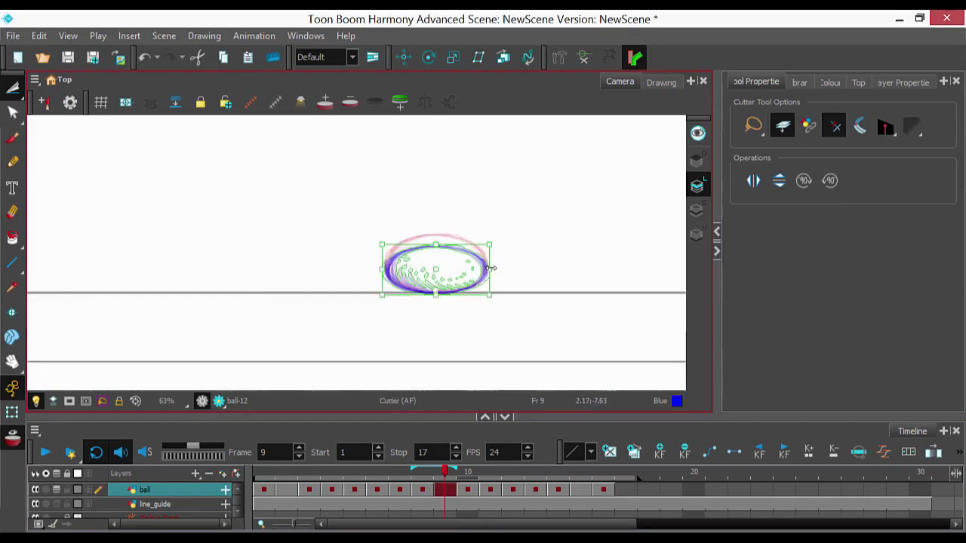
left_click_drag(489, 270, 492, 269)
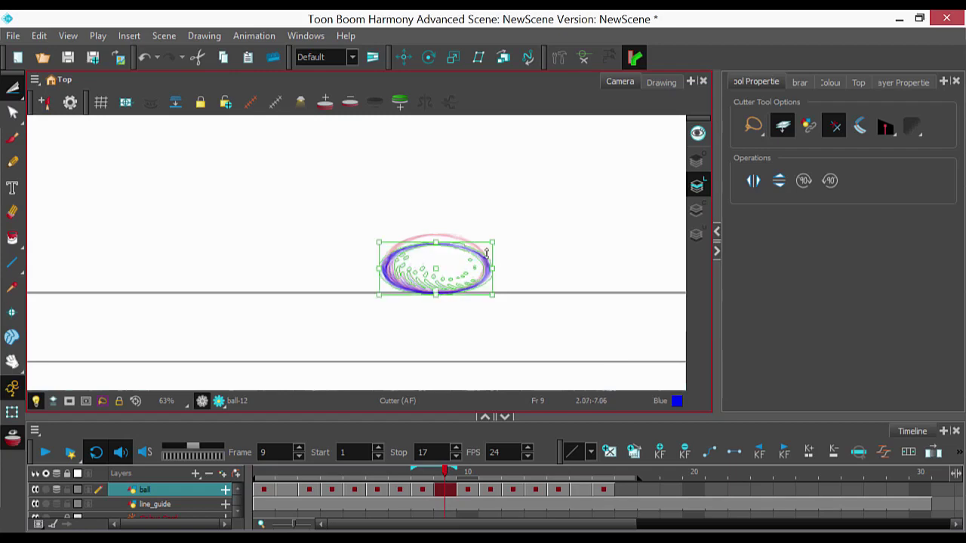
left_click_drag(436, 243, 439, 247)
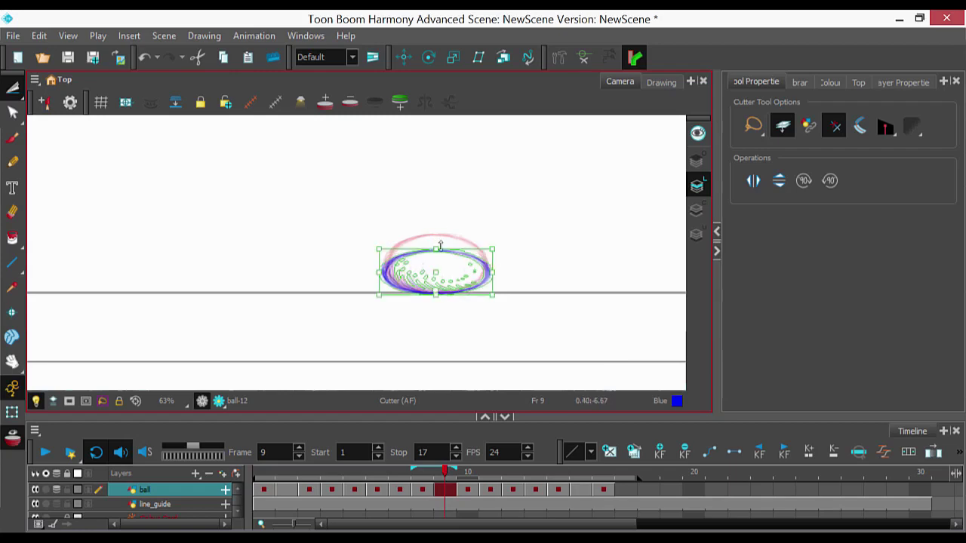
left_click(518, 200)
left_click(349, 101)
Step: Flip back and forth between frames 7 and 10 to check the impact with the flatter squash
key("1")
key("1")
key("1")
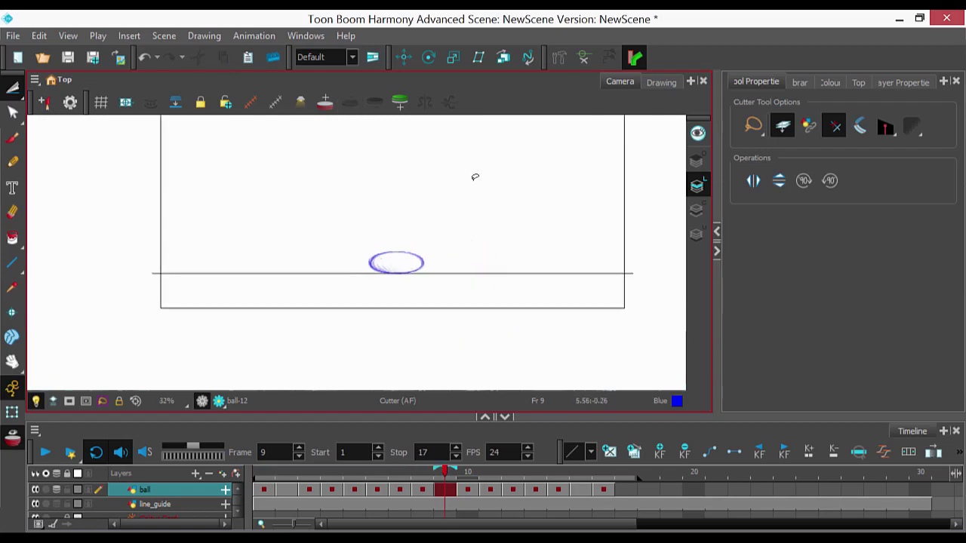
key("comma")
key("comma")
key("period")
key("period")
key("period")
key("comma")
key("comma")
key("comma")
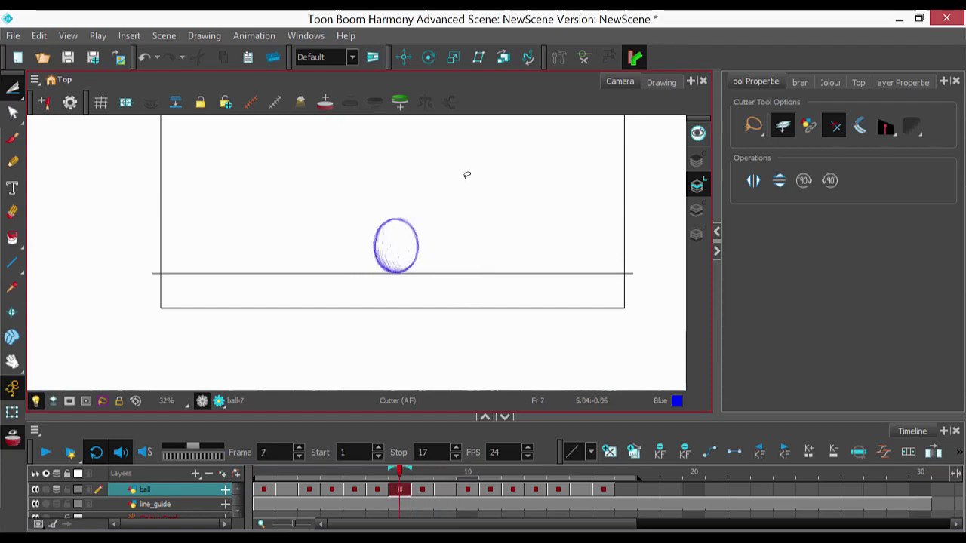
key("period")
key("period")
key("period")
key("comma")
key("comma")
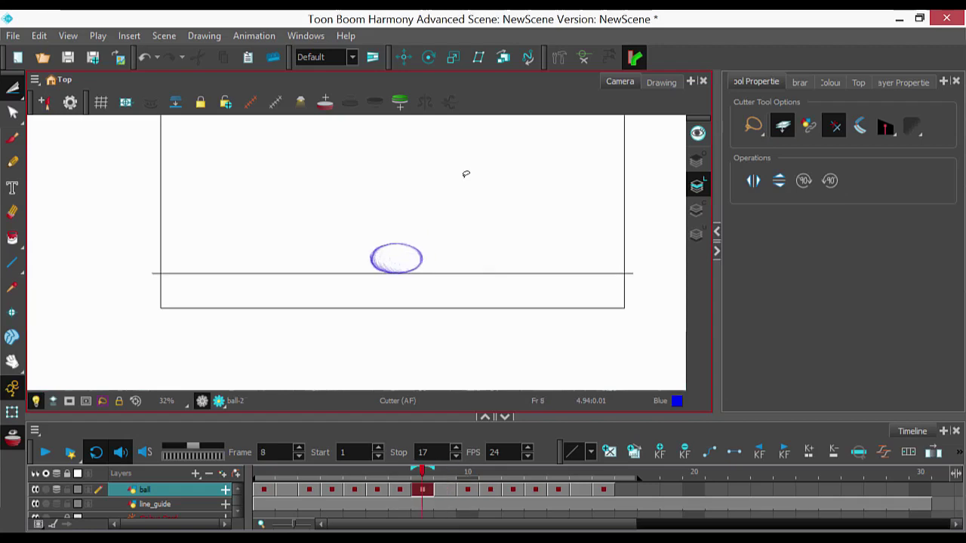
Step: Copy the frame 8 ball, shift the drawings from frame 10 onward by one frame, and paste the copy into frame 10
left_click_drag(433, 253, 427, 261)
left_click(446, 492)
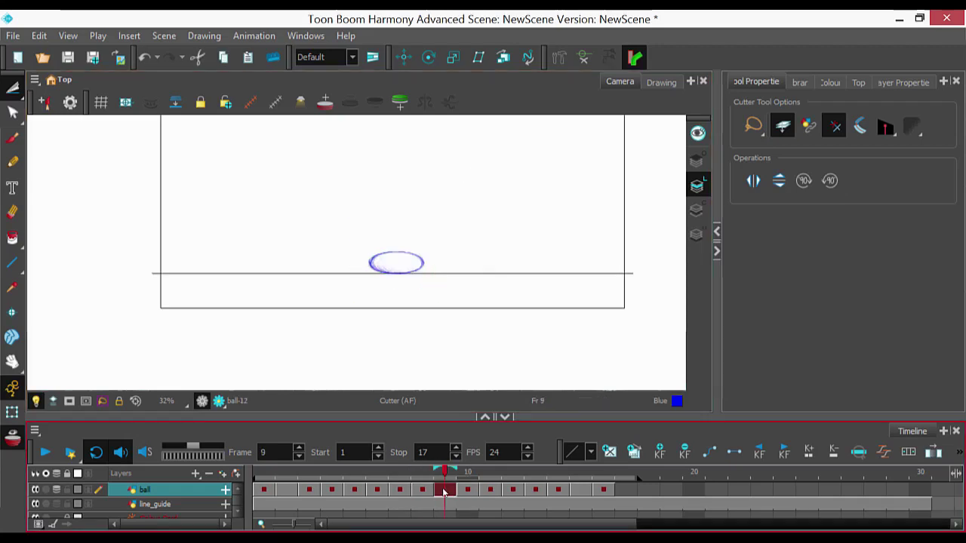
left_click(468, 491)
left_click(603, 492, "shift")
left_click_drag(471, 492, 489, 495)
left_click(466, 494)
key("Delete")
left_click(468, 491)
key("ctrl+v")
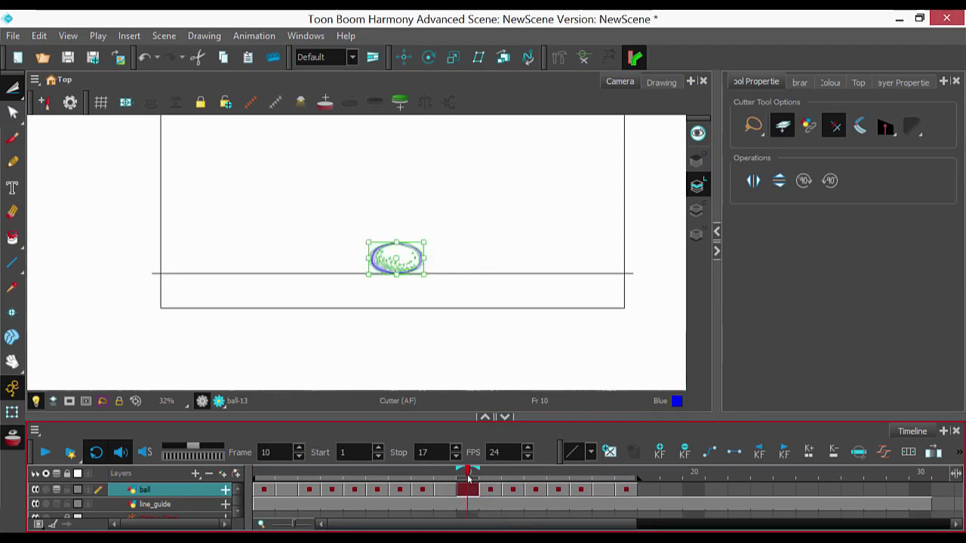
left_click(496, 328)
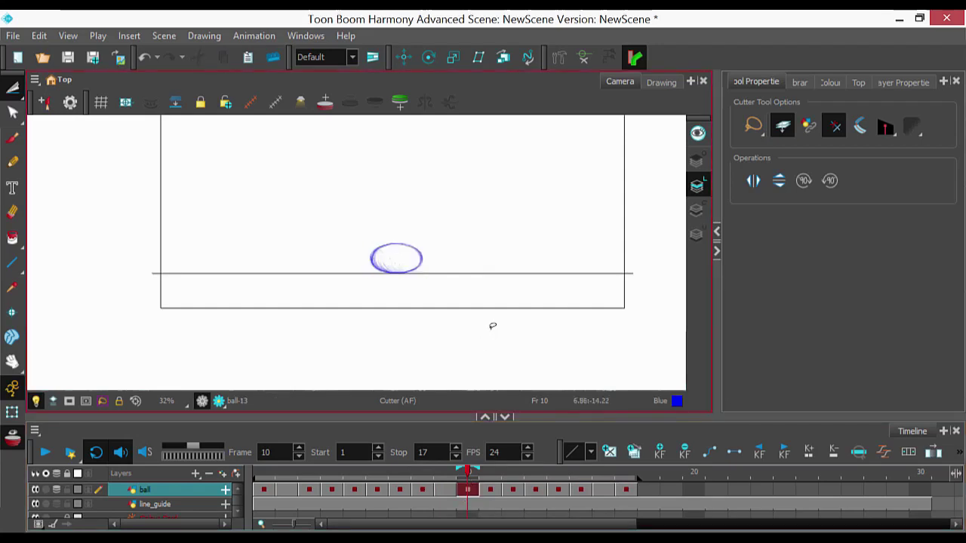
Step: Step through the frames from the squash up to frame 17 to review the recovery and rise
key("comma")
key("comma")
key("period")
key("period")
key("period")
key("period")
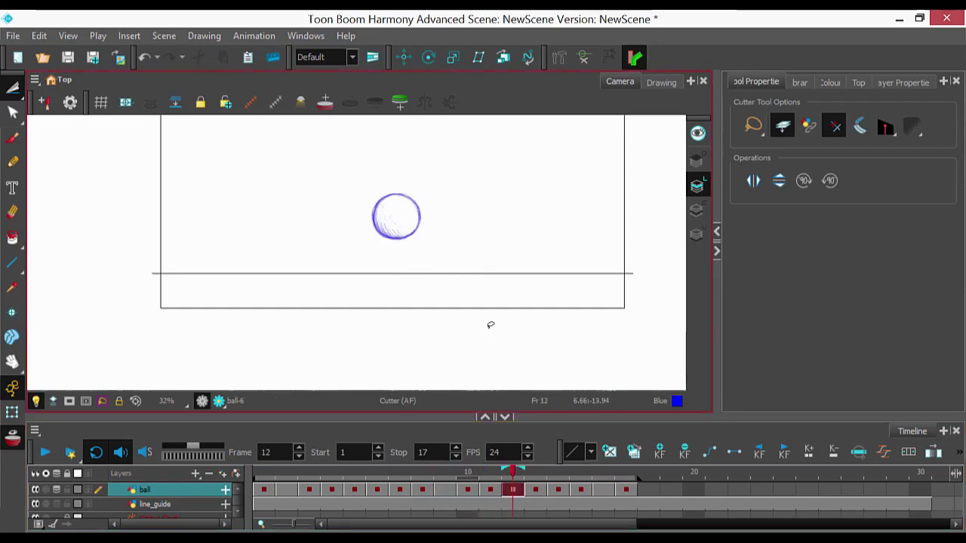
key("period")
key("period")
key("period")
key("period")
key("period")
key("2")
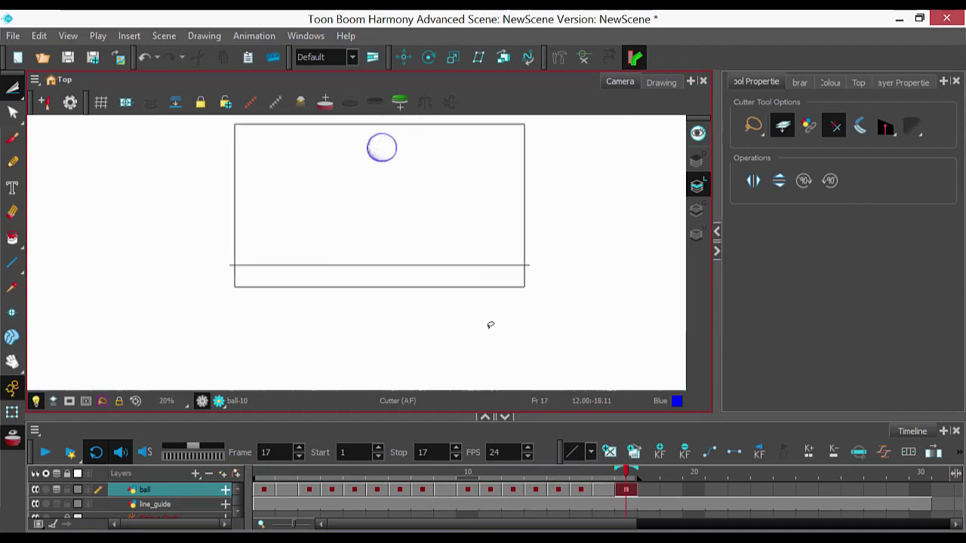
Step: Play the bounce in a loop to judge its timing, and stop it
left_click(46, 452)
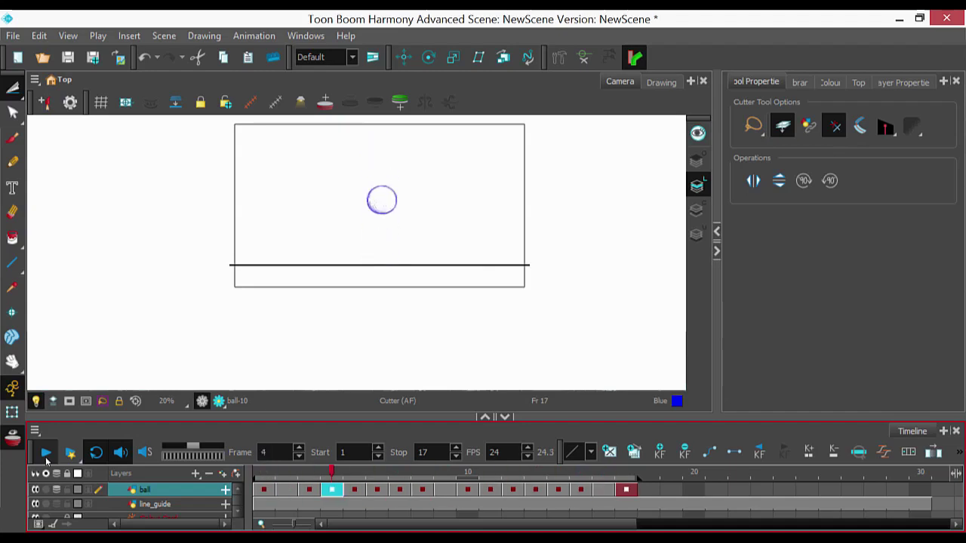
left_click(44, 456)
key("space")
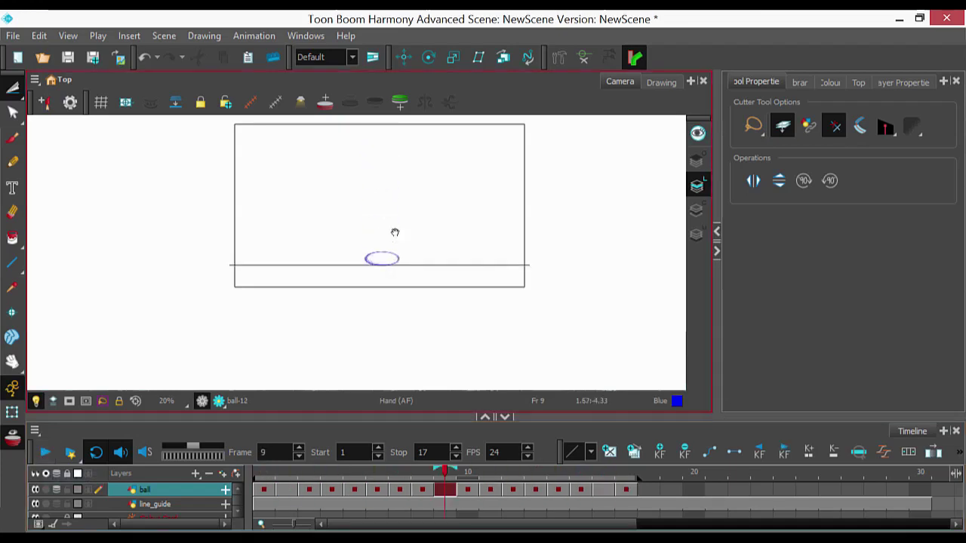
Step: Start a movie export and choose the desktop folder Curso_animacao_junior/video_aulas/aula_pratica_02_bouncing_same_place as its destination
left_click_drag(395, 232, 392, 266)
left_click(13, 36)
mouse_move(113, 254)
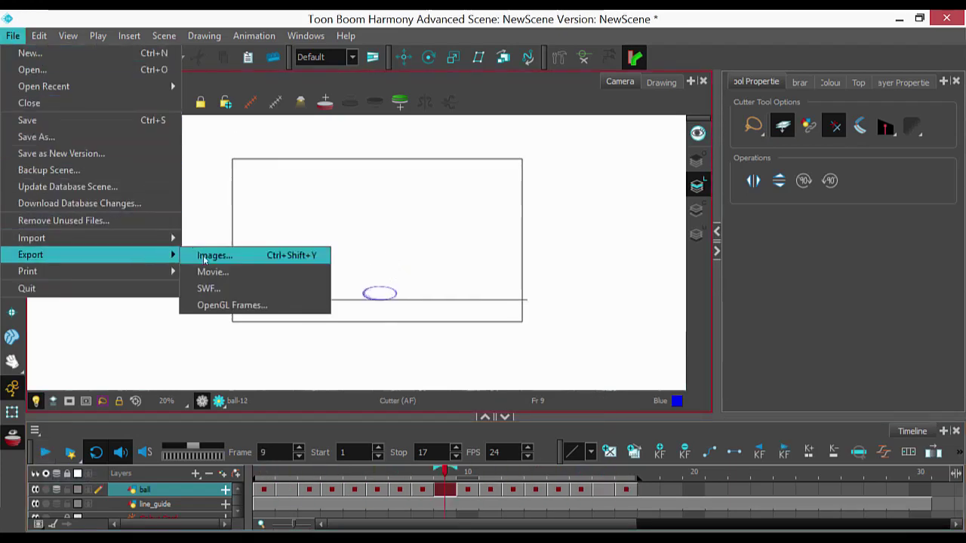
left_click(215, 272)
left_click(500, 118)
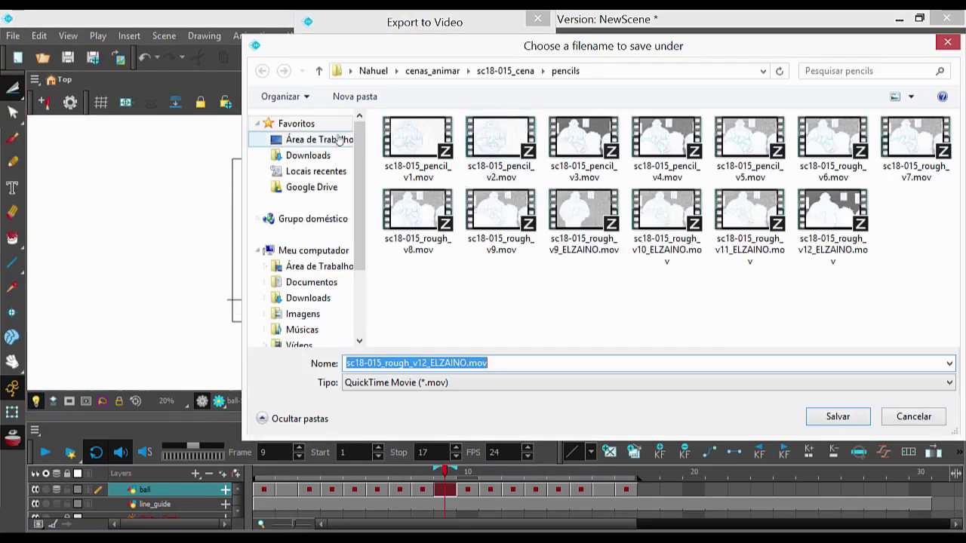
left_click(339, 136)
left_click_drag(952, 125, 954, 167)
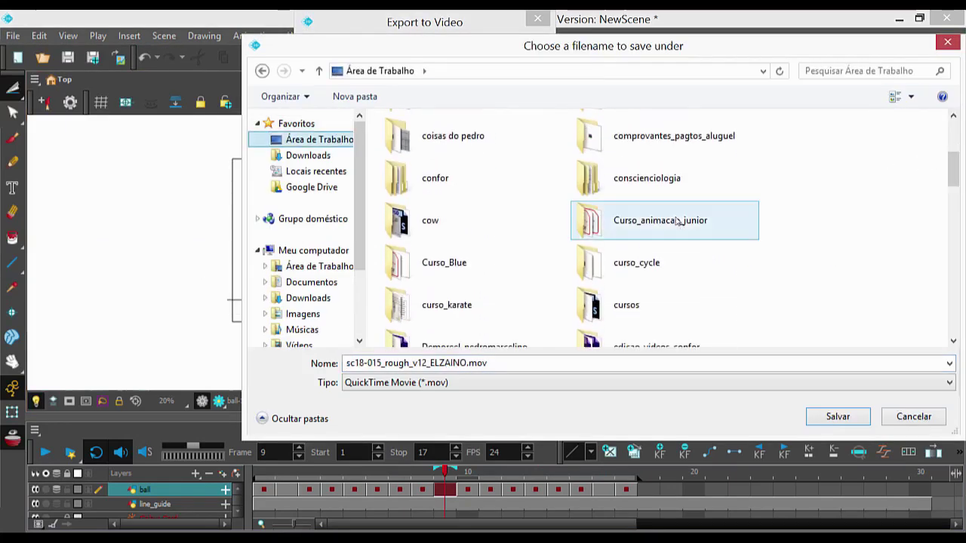
double_click(656, 222)
double_click(423, 141)
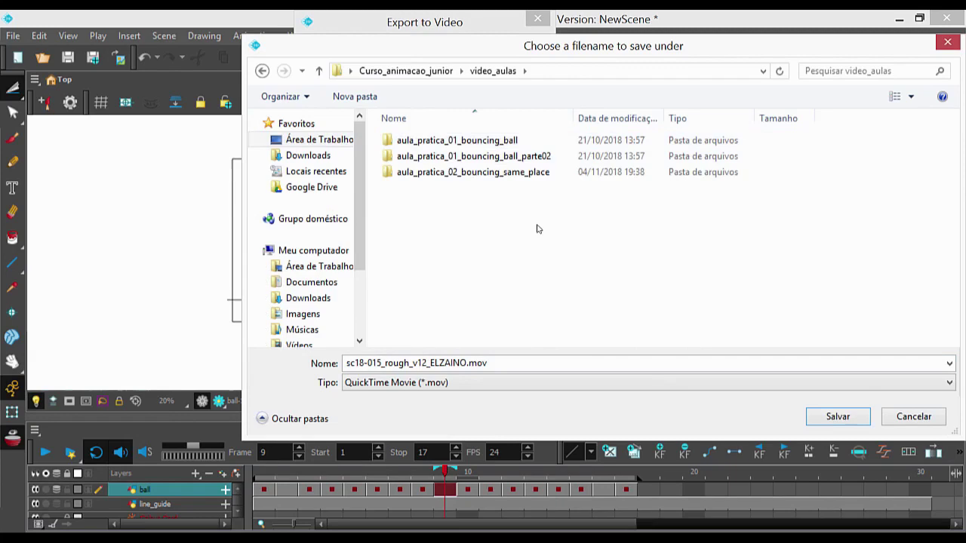
double_click(472, 172)
Step: Name the exported QuickTime movie bouncing_sameplace_v1 and confirm the output file
left_click(501, 362)
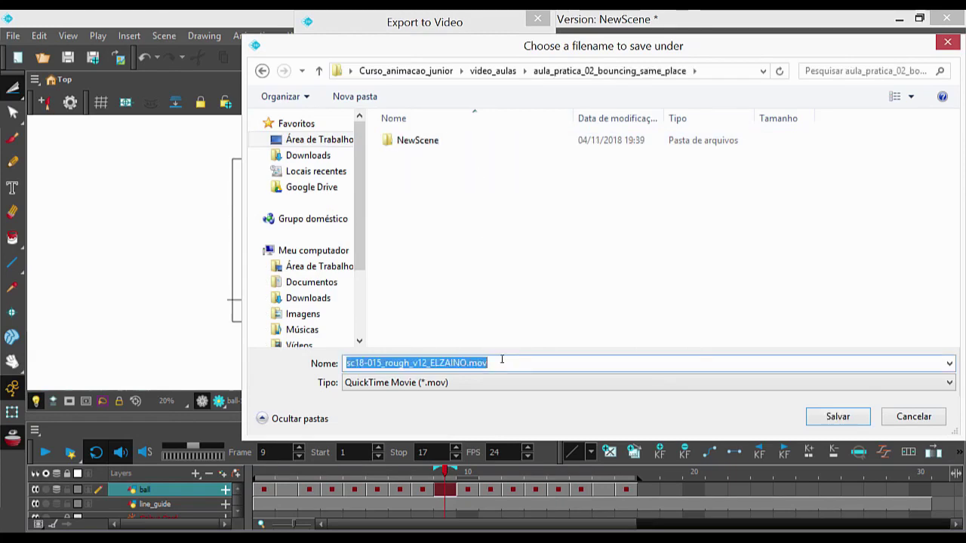
key("BackSpace")
type("bou")
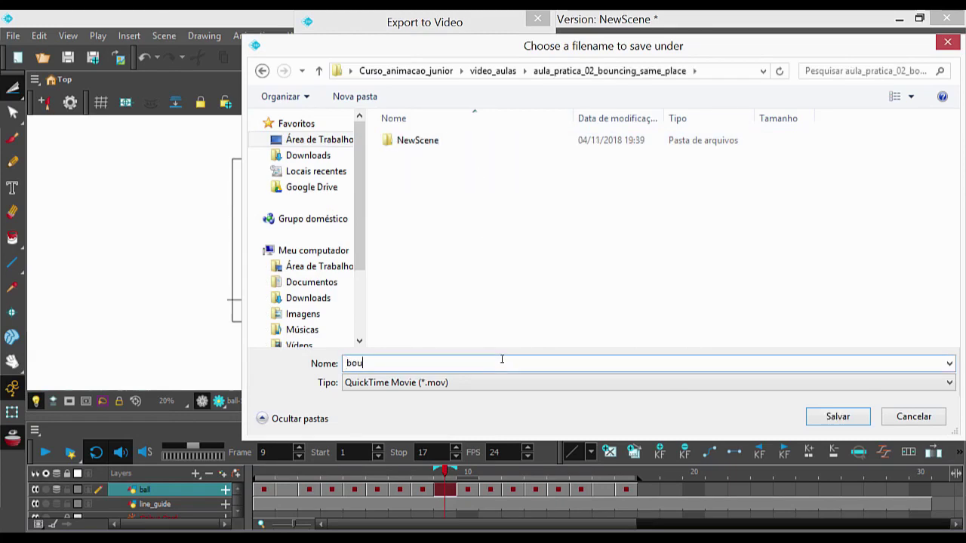
type("ncing")
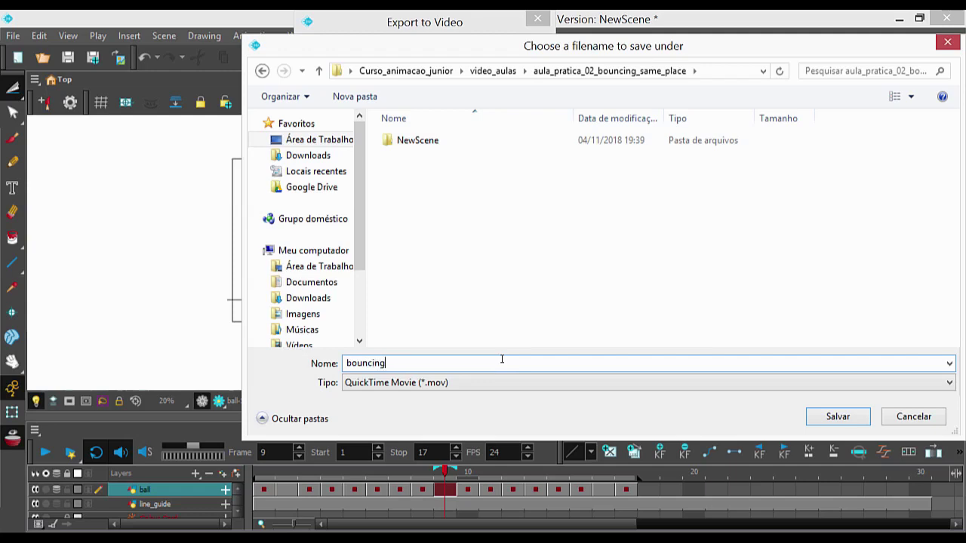
type("_sameplace_v1")
left_click(836, 416)
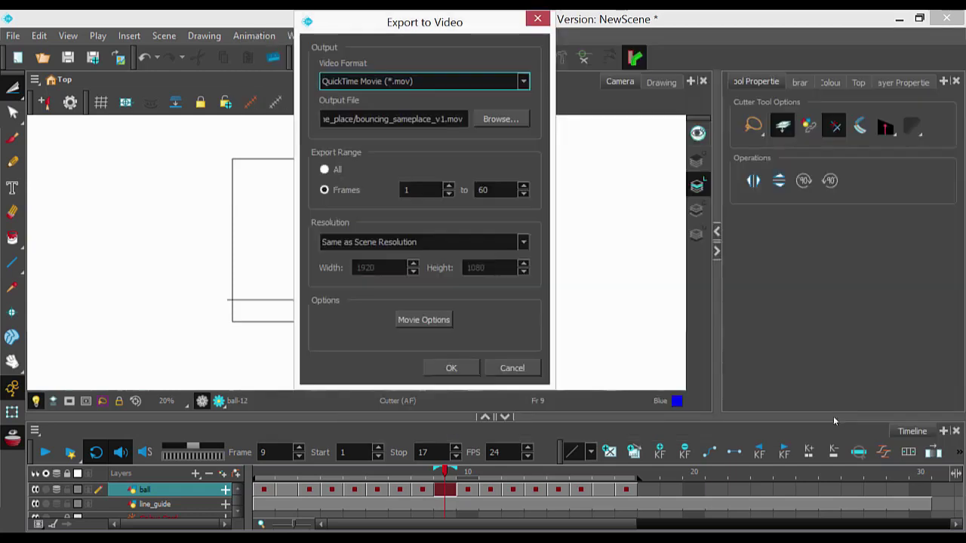
Step: Set the export range to frames 1 to 17, export the movie, and bring its player window into view
double_click(481, 195)
type("17")
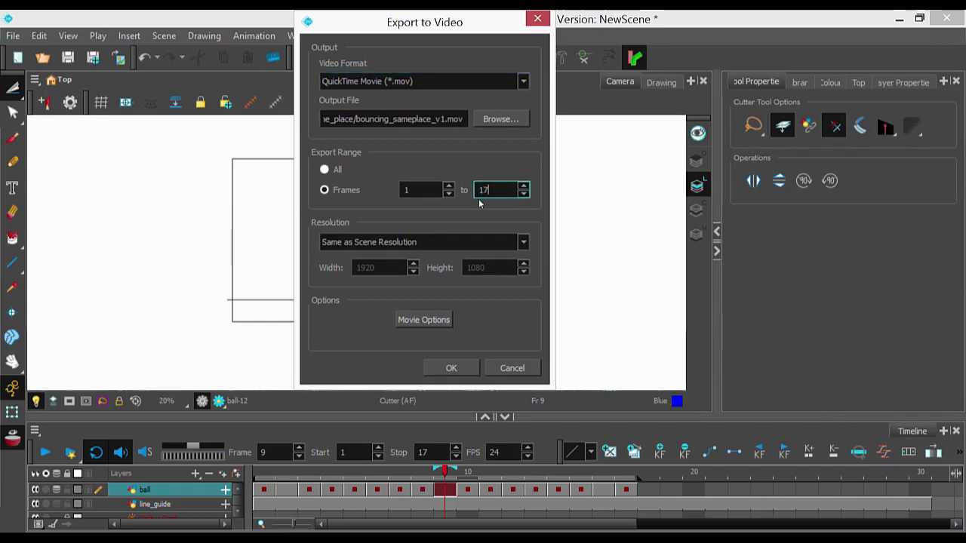
left_click(455, 367)
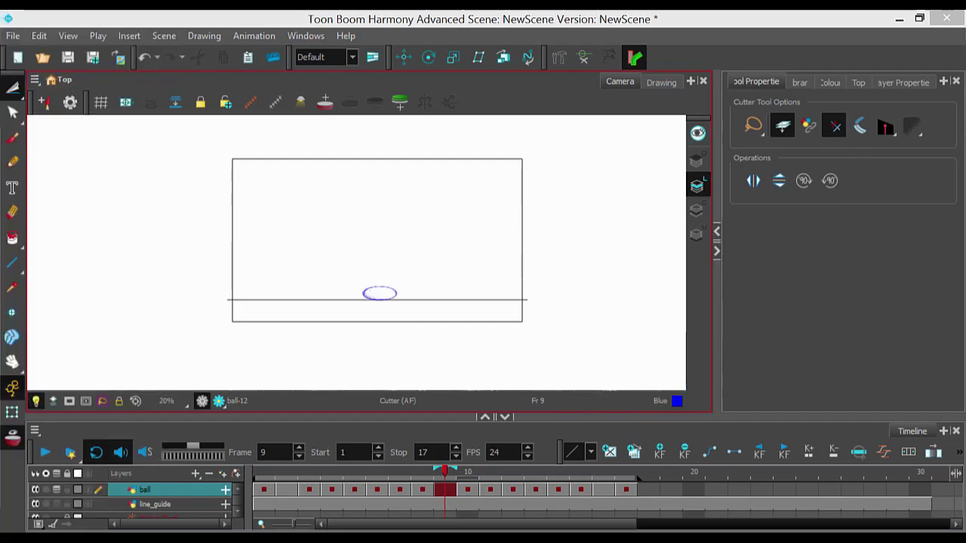
left_click_drag(0, 157, 347, 118)
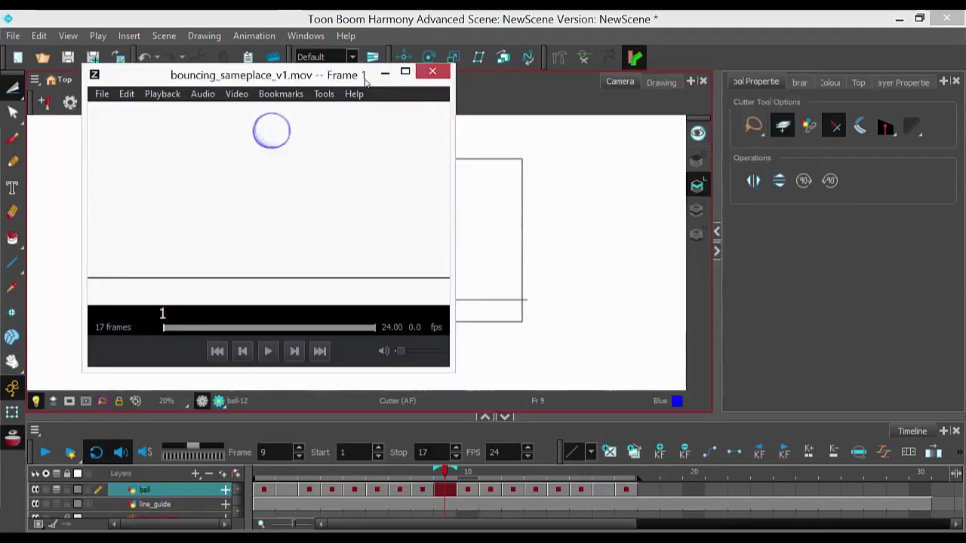